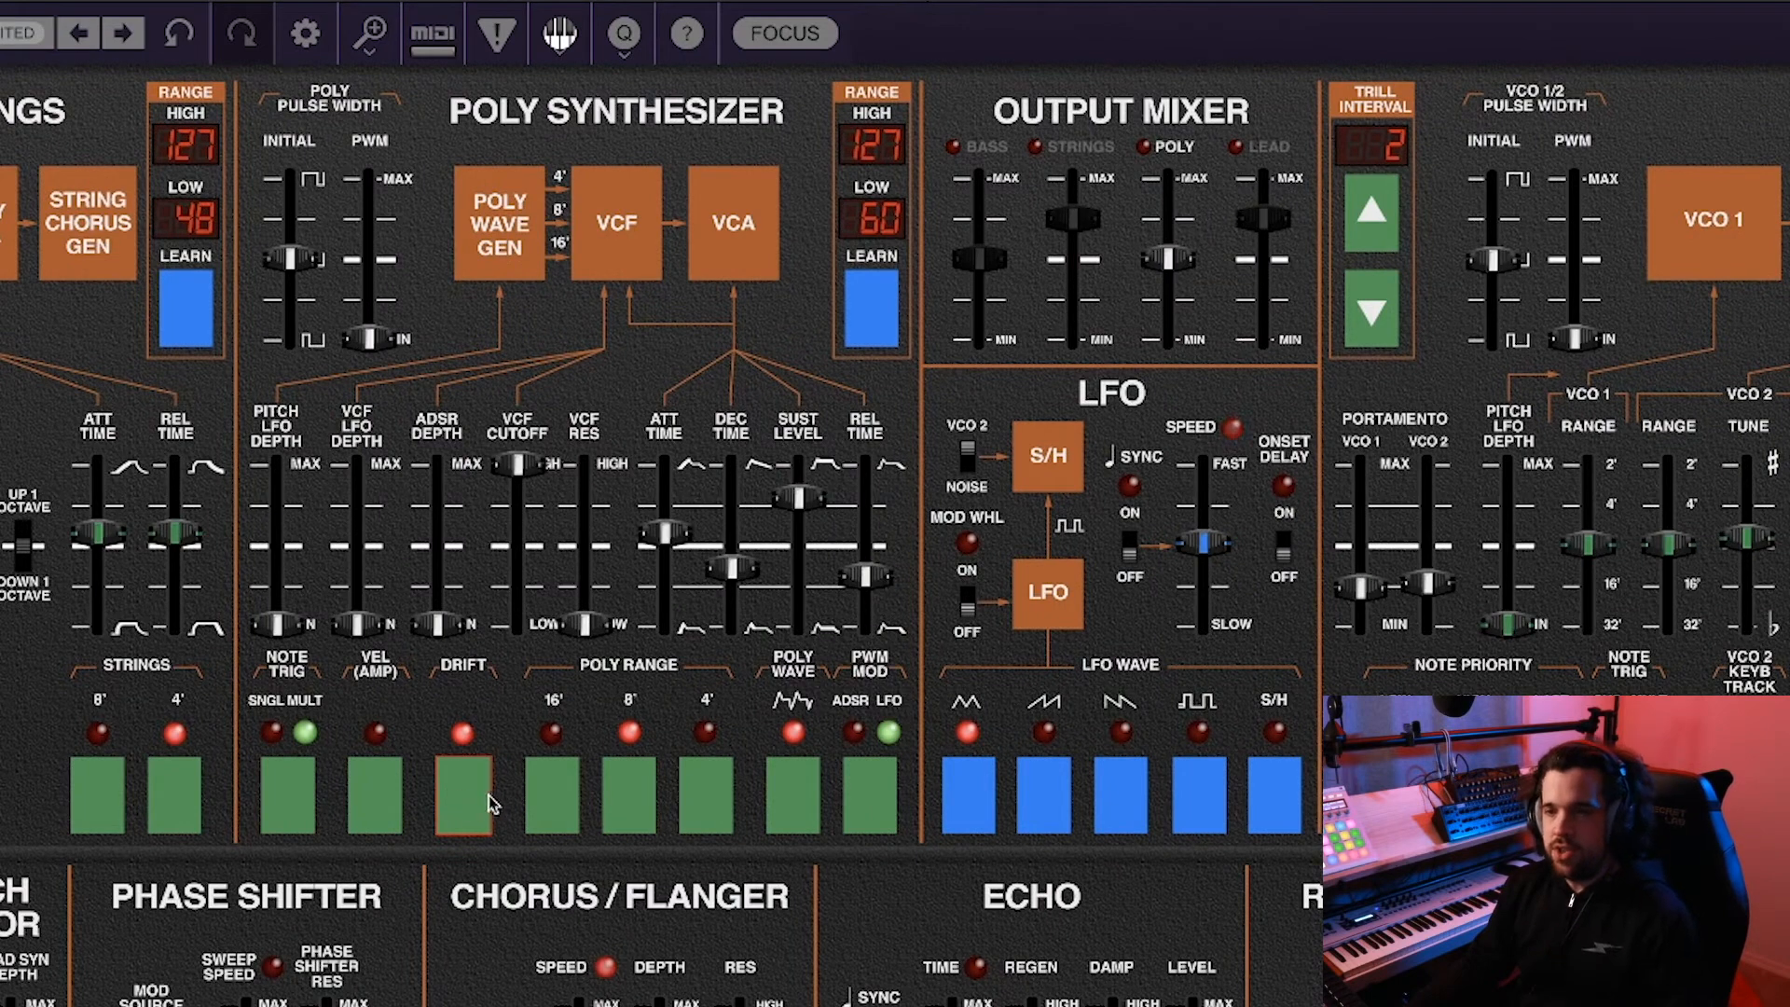
# Toggle the poly synthesizer's Drift setting, try the LFO waveforms and select the falling sawtooth.
pyautogui.click(482, 793)
pyautogui.click(462, 792)
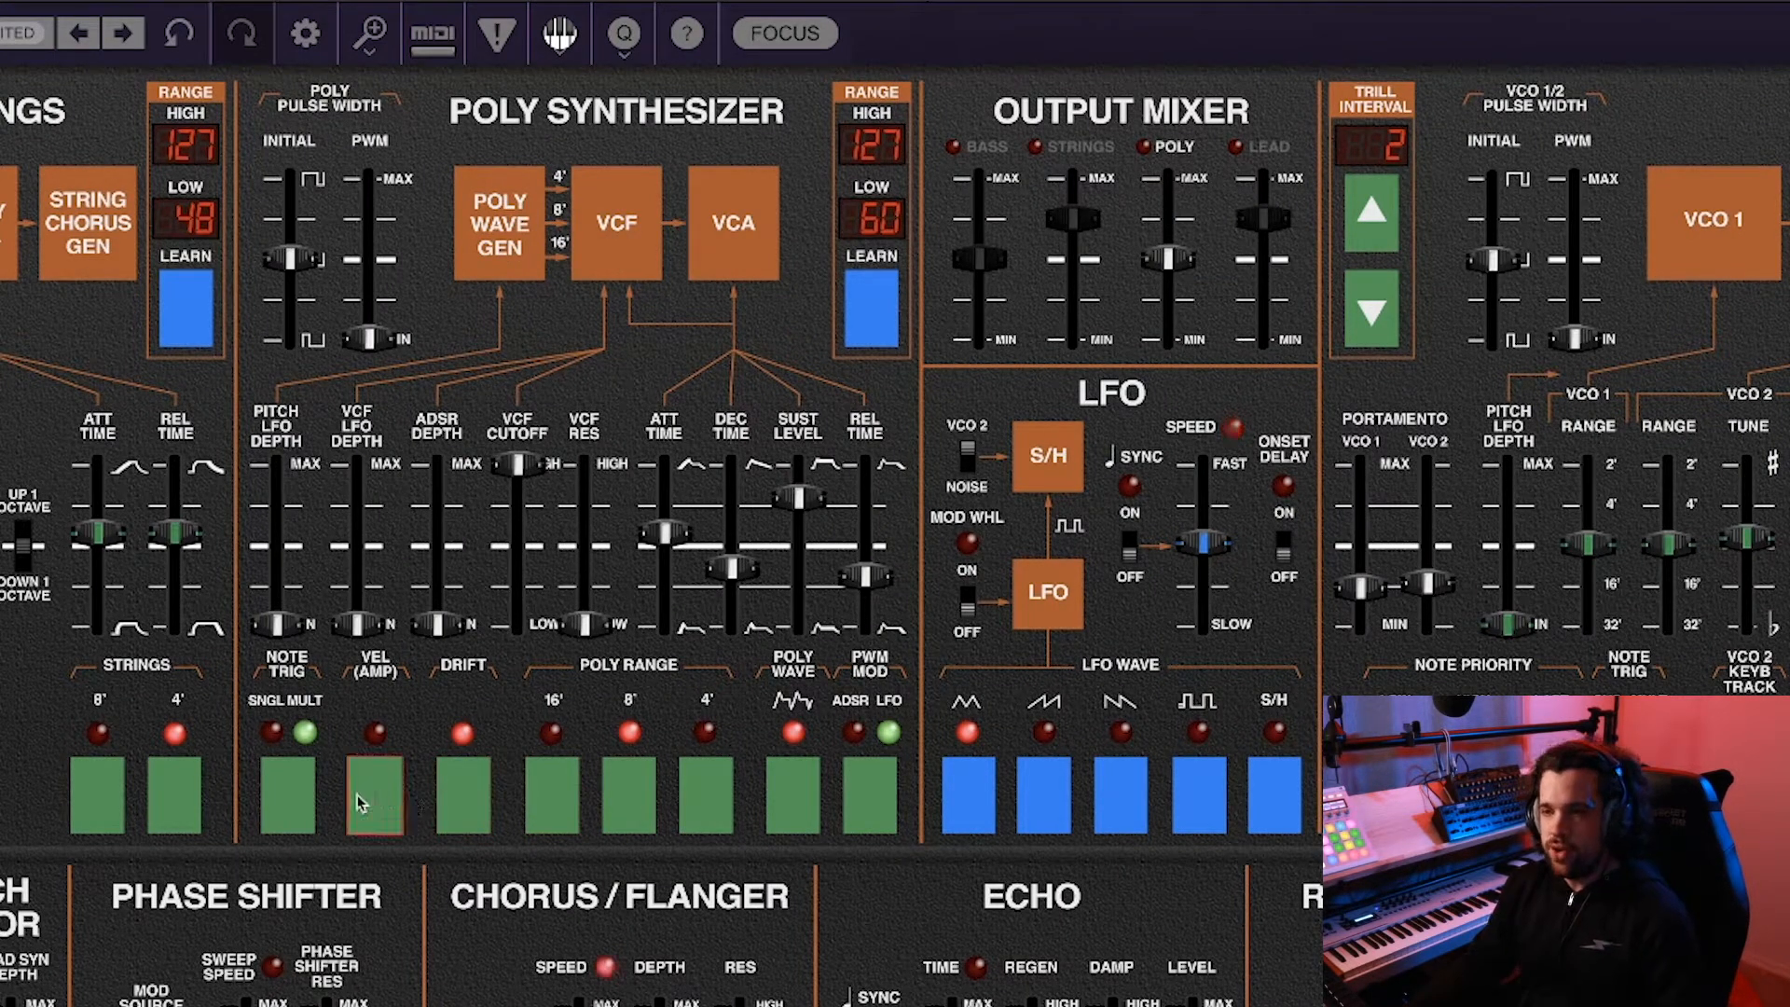
pyautogui.click(1044, 792)
pyautogui.click(1119, 799)
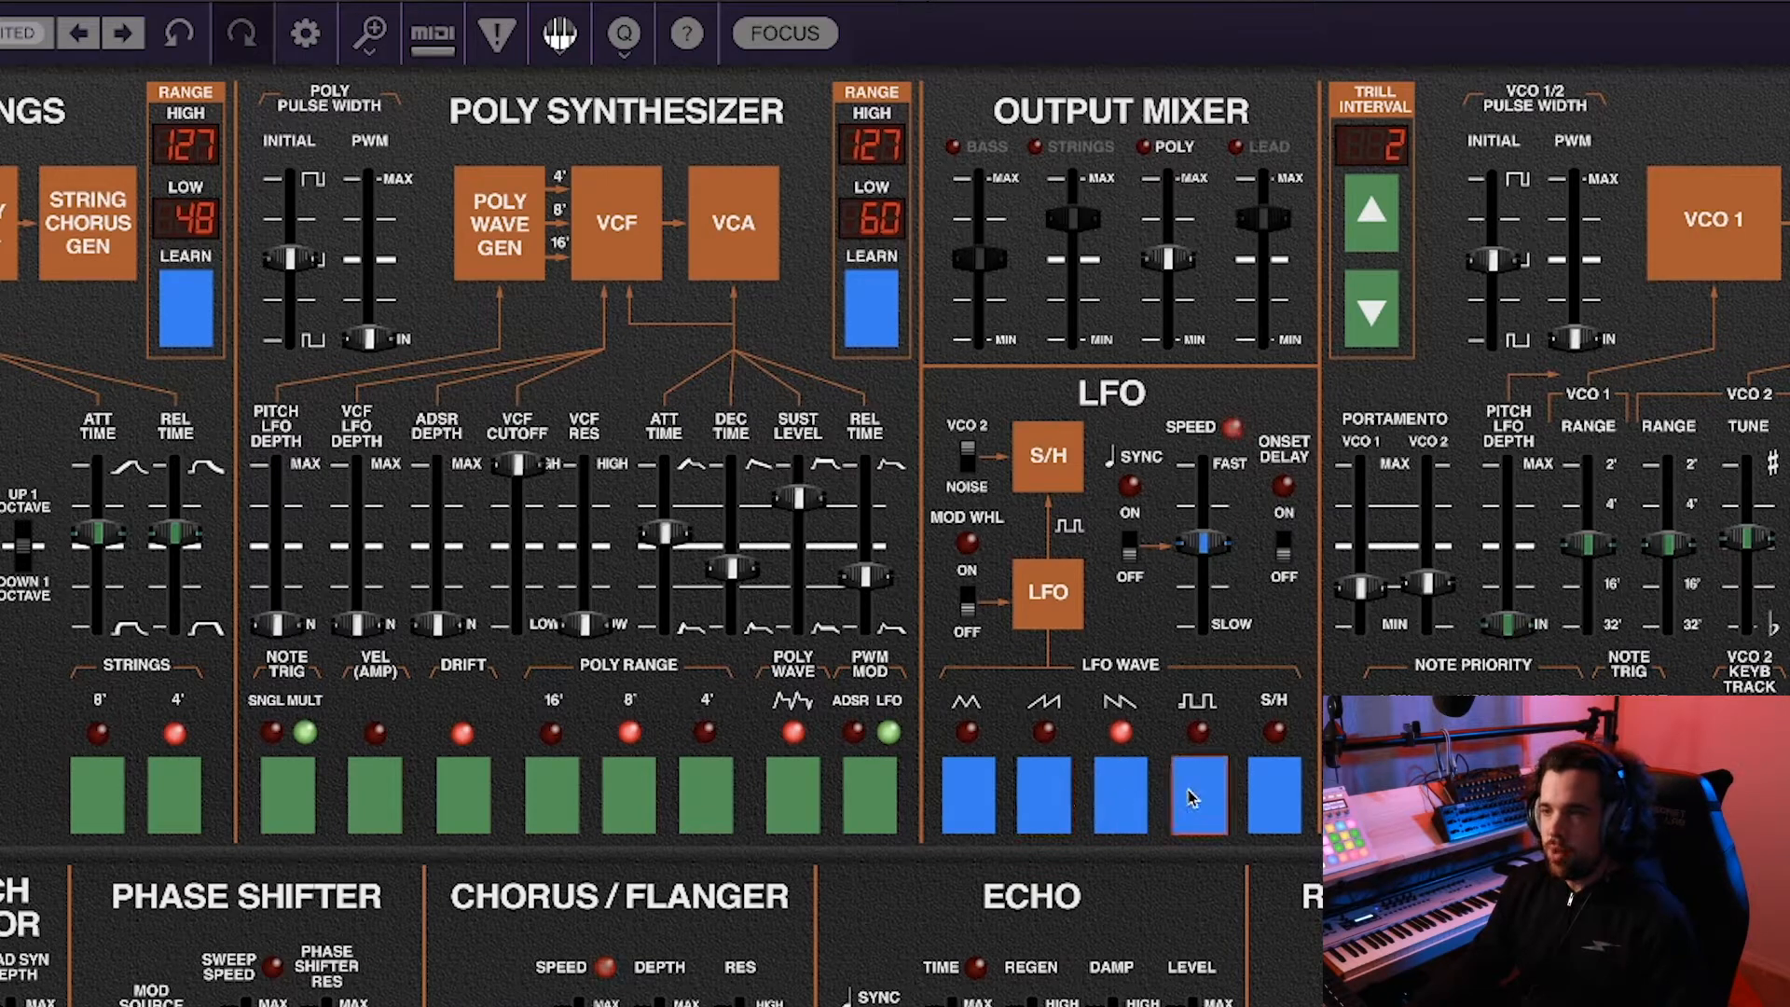
pyautogui.click(1198, 797)
pyautogui.click(1120, 797)
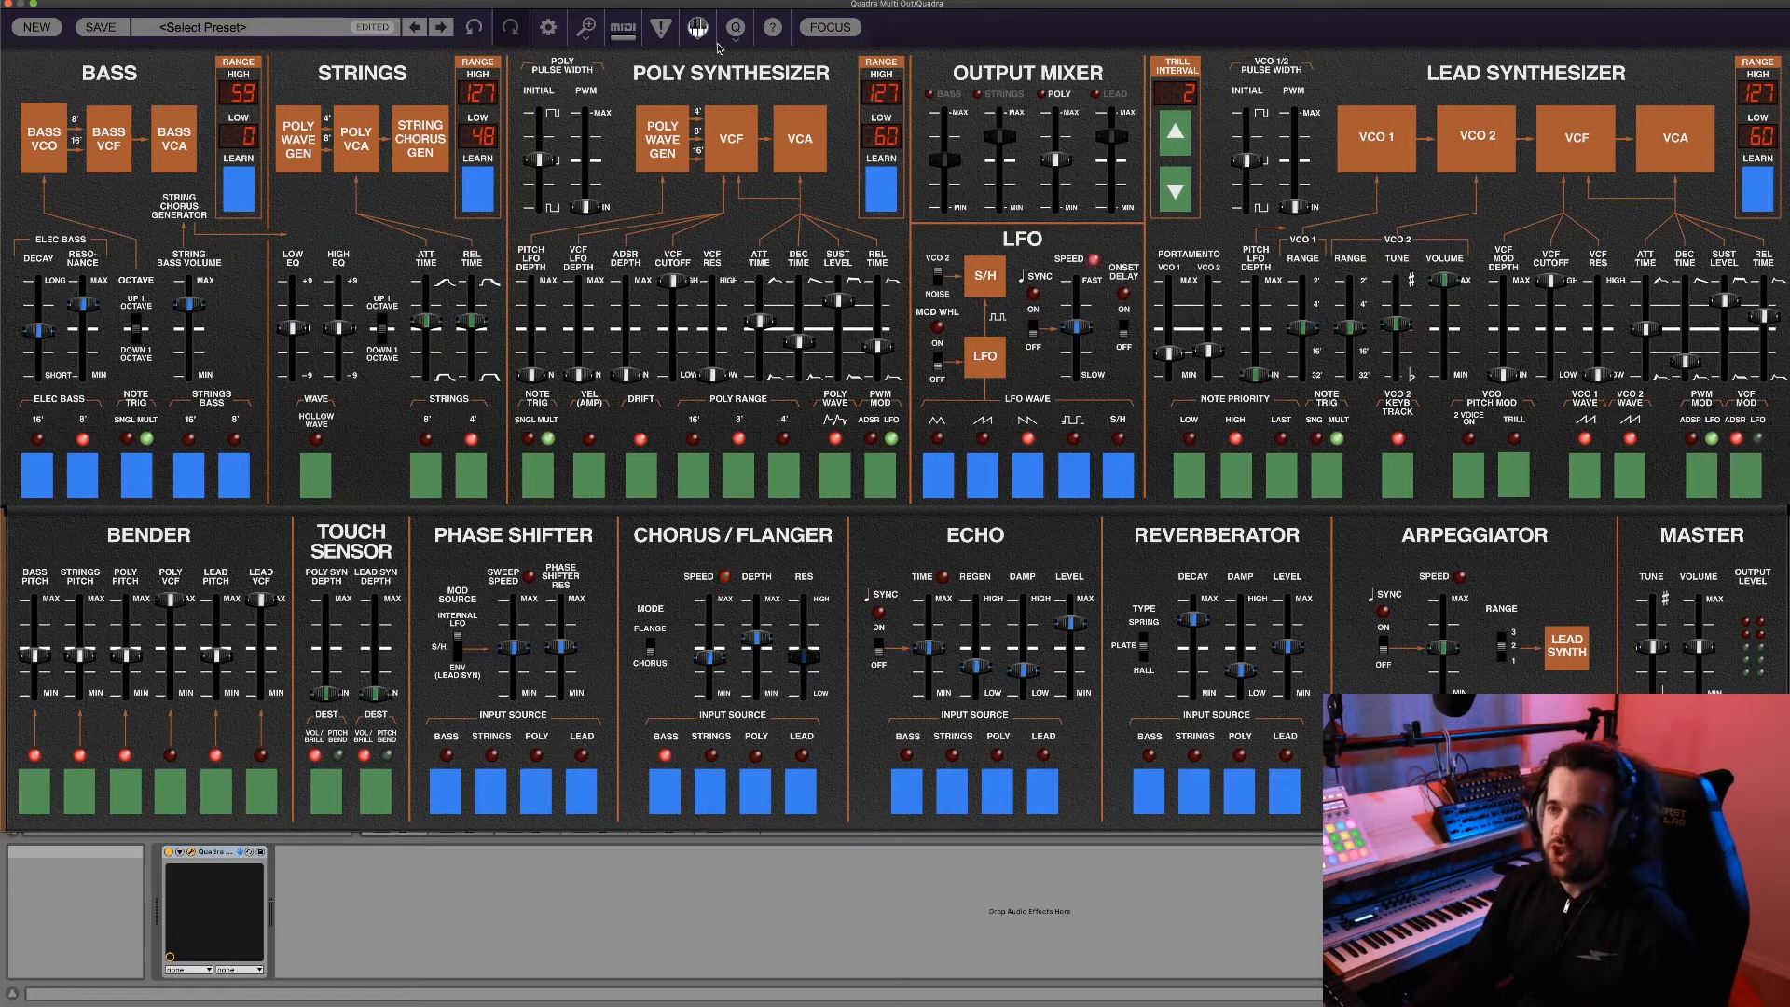
# Examine the enlarged sections from Bass to Lead Synthesizer in the focus view and return to the full panel.
pyautogui.click(830, 27)
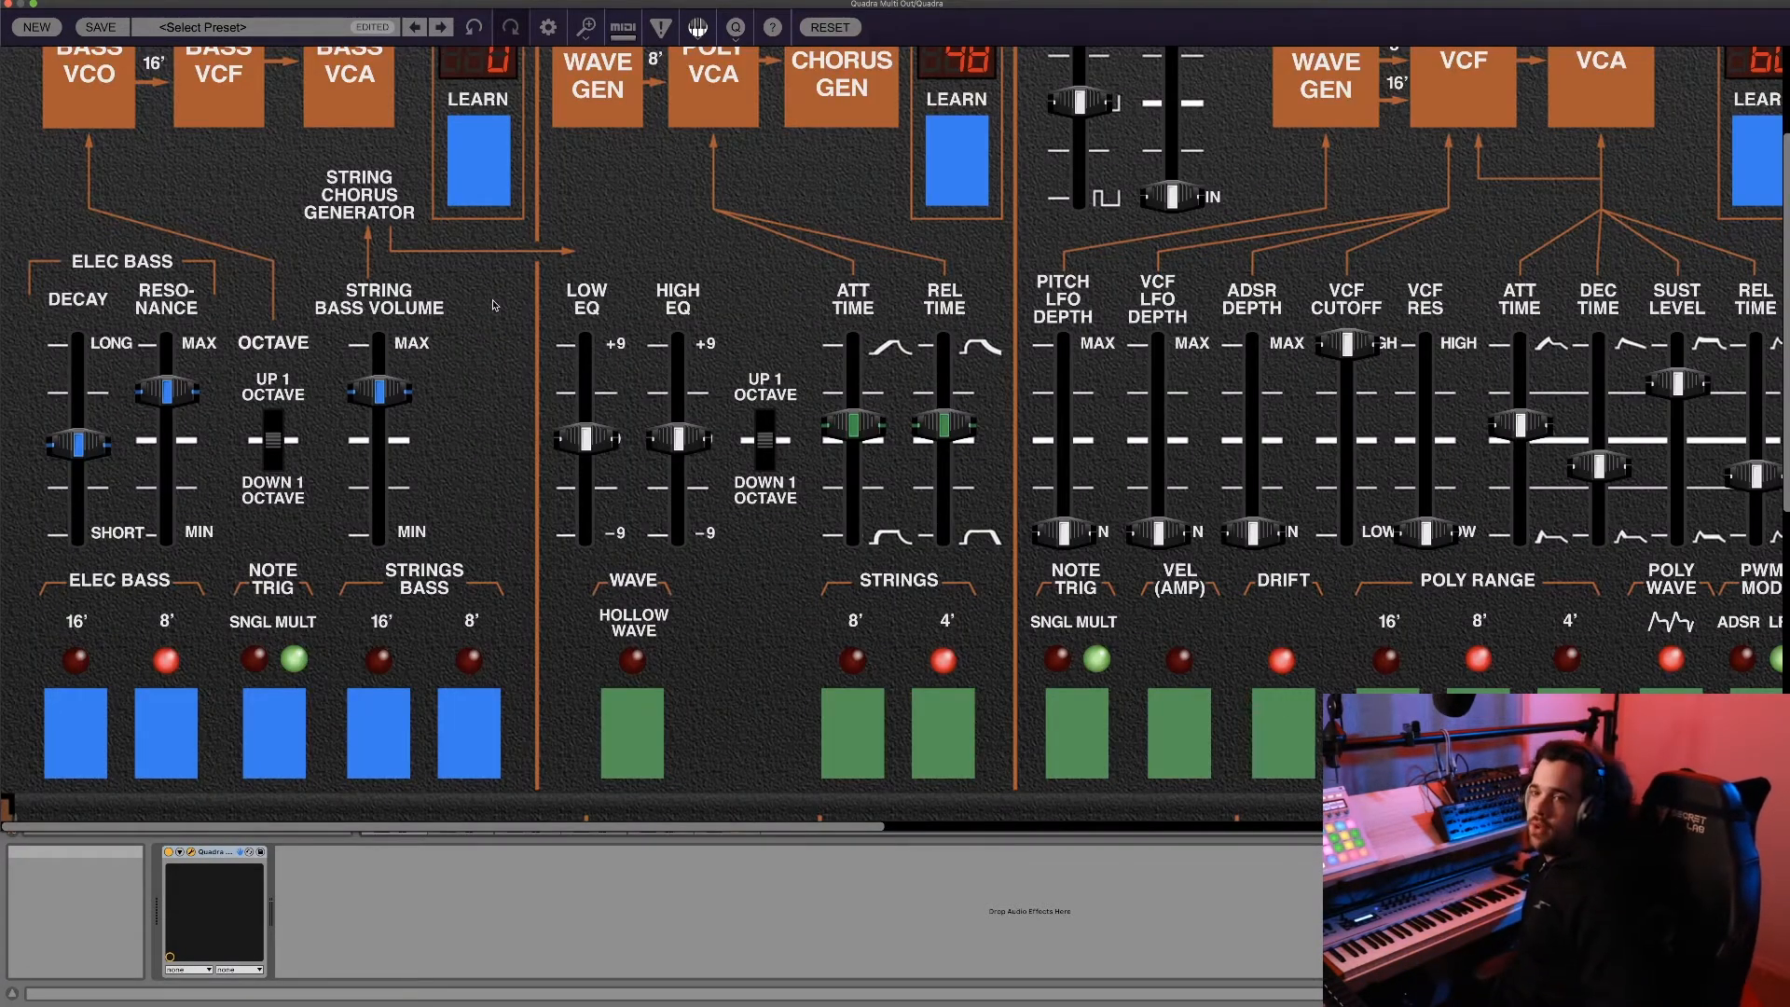
pyautogui.scroll(3, 487, 302)
pyautogui.hscroll(2, 485, 308)
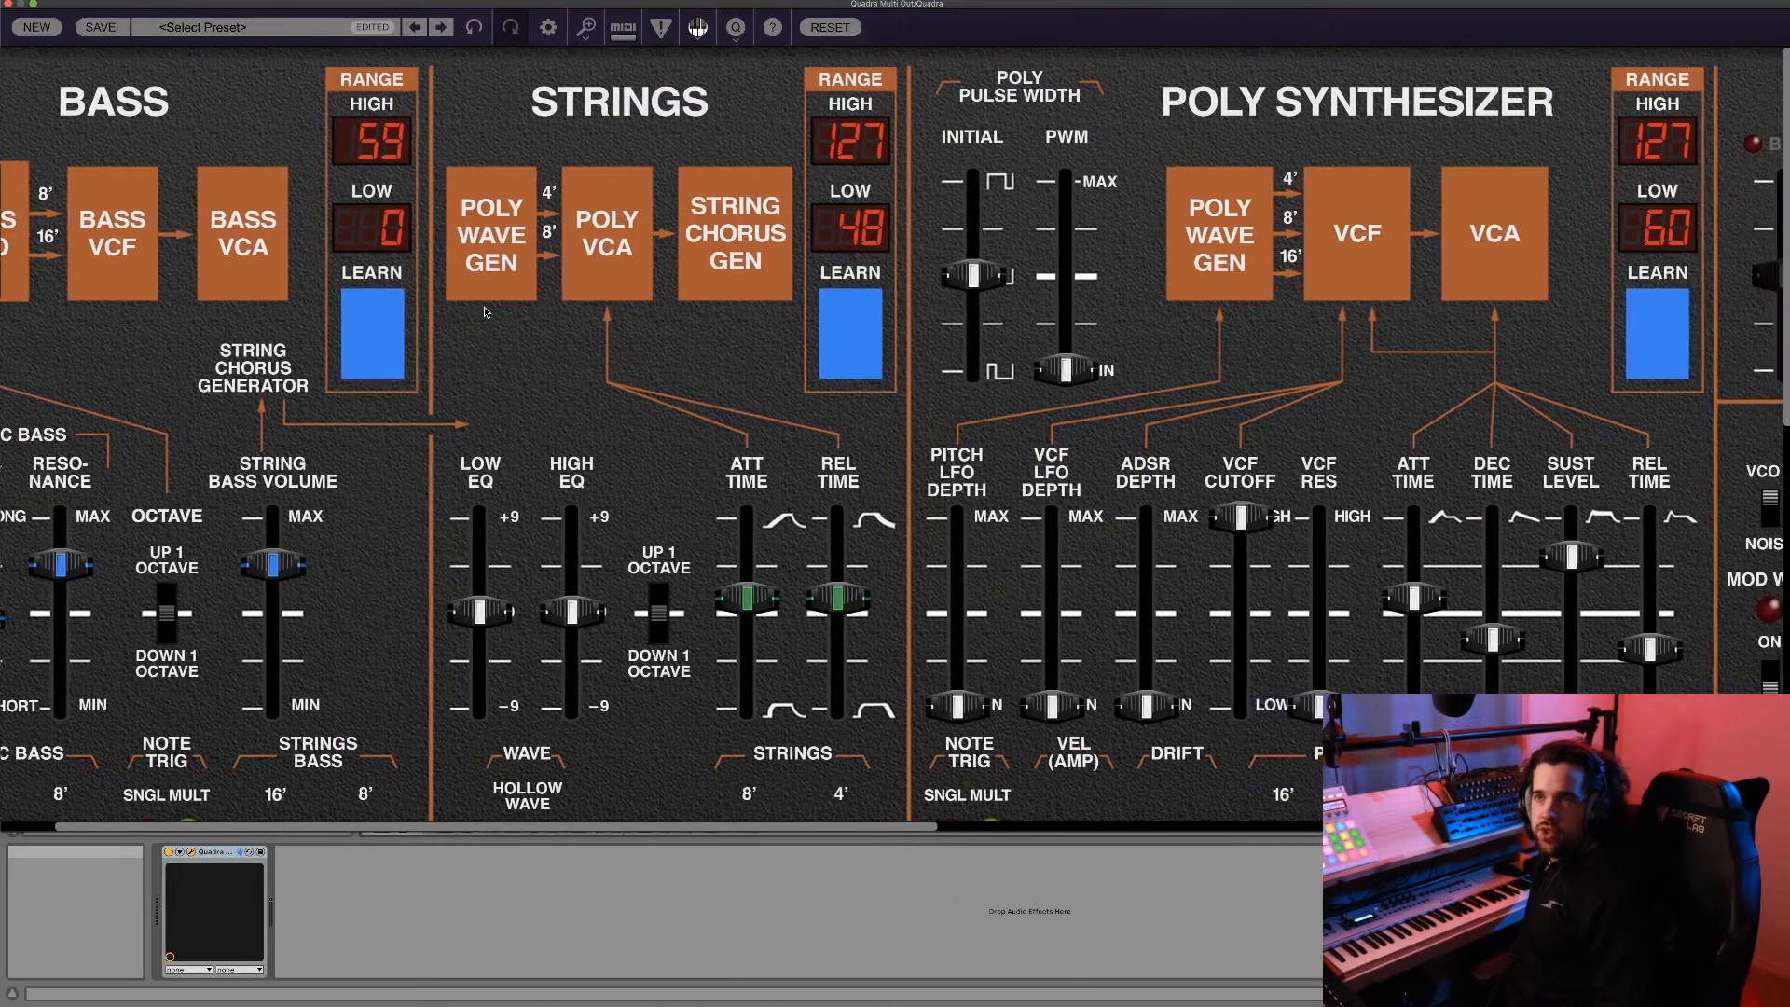
pyautogui.hscroll(5, 485, 312)
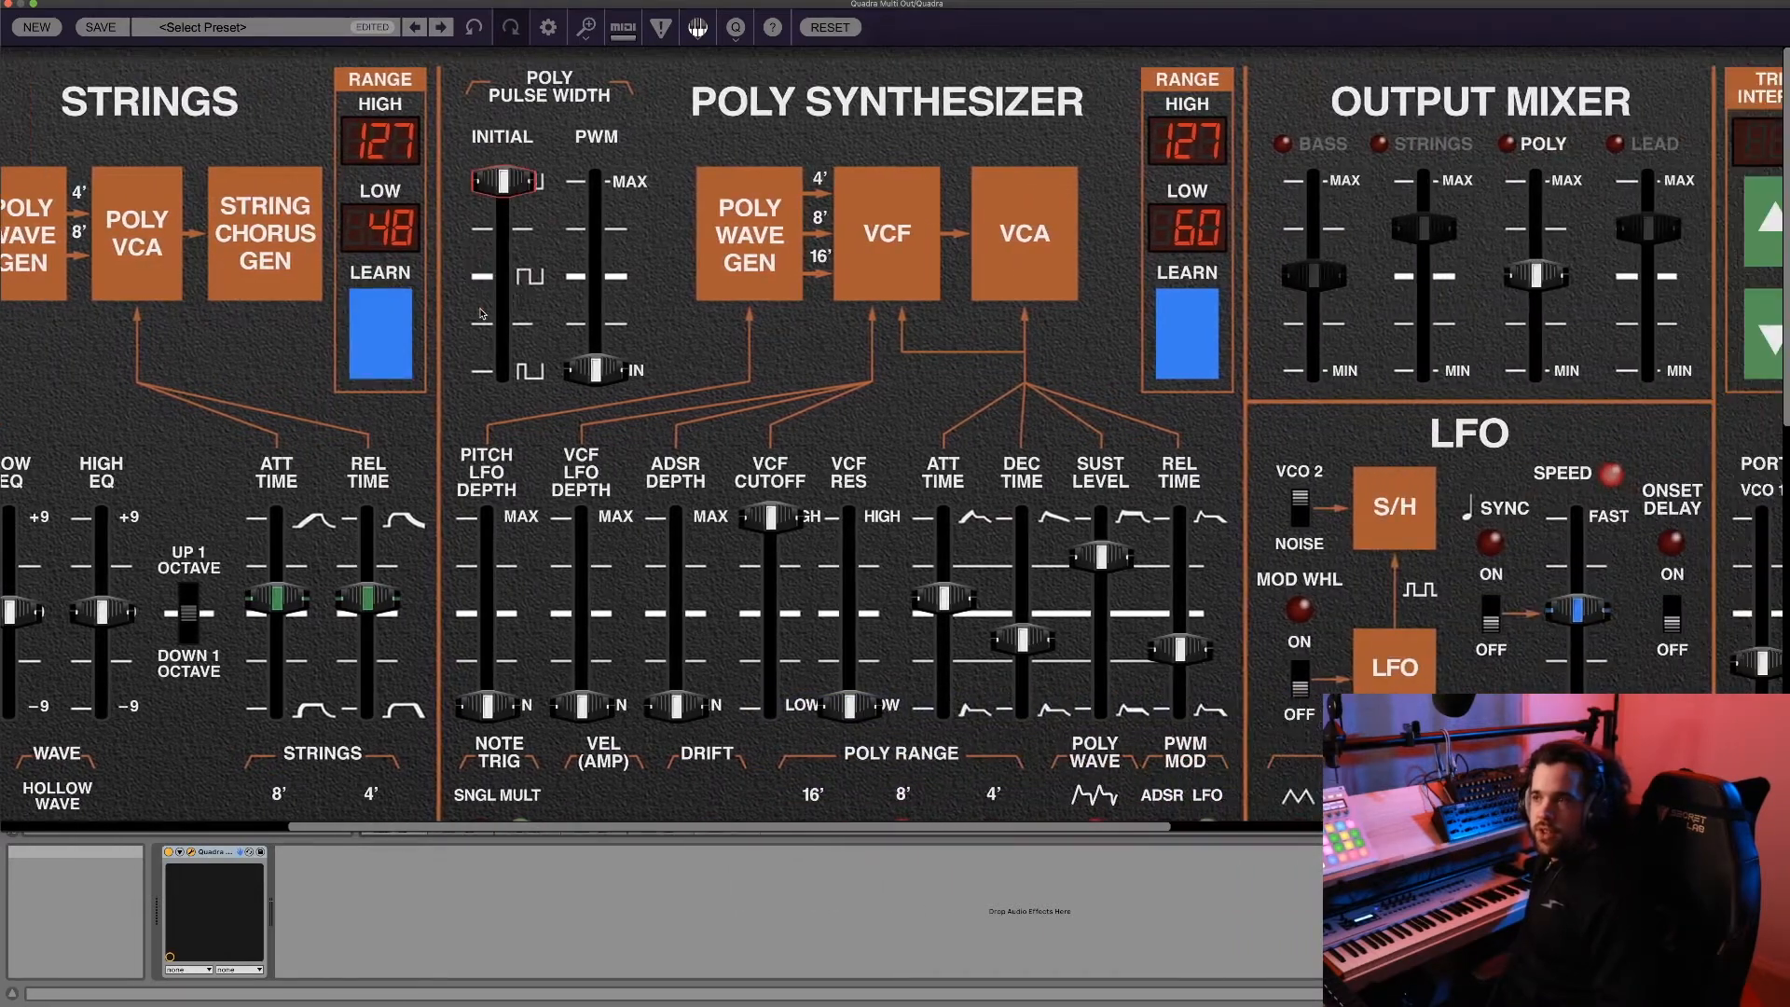
pyautogui.hscroll(12, 482, 313)
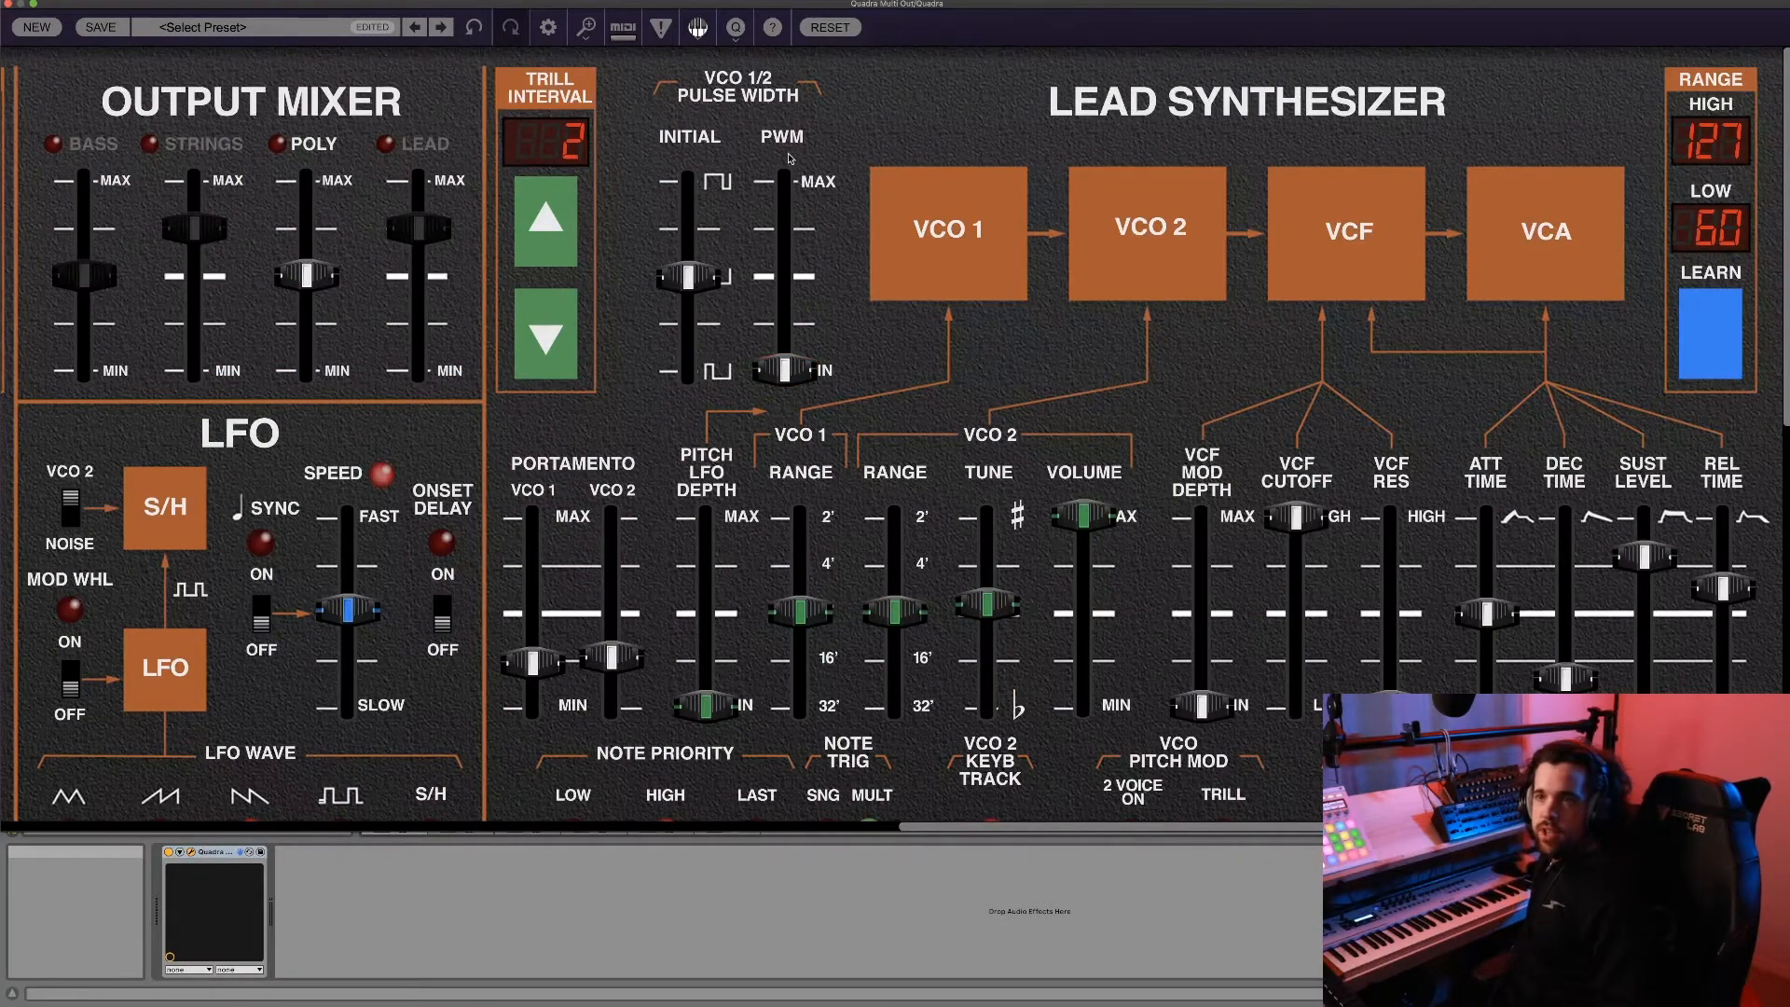
pyautogui.click(833, 30)
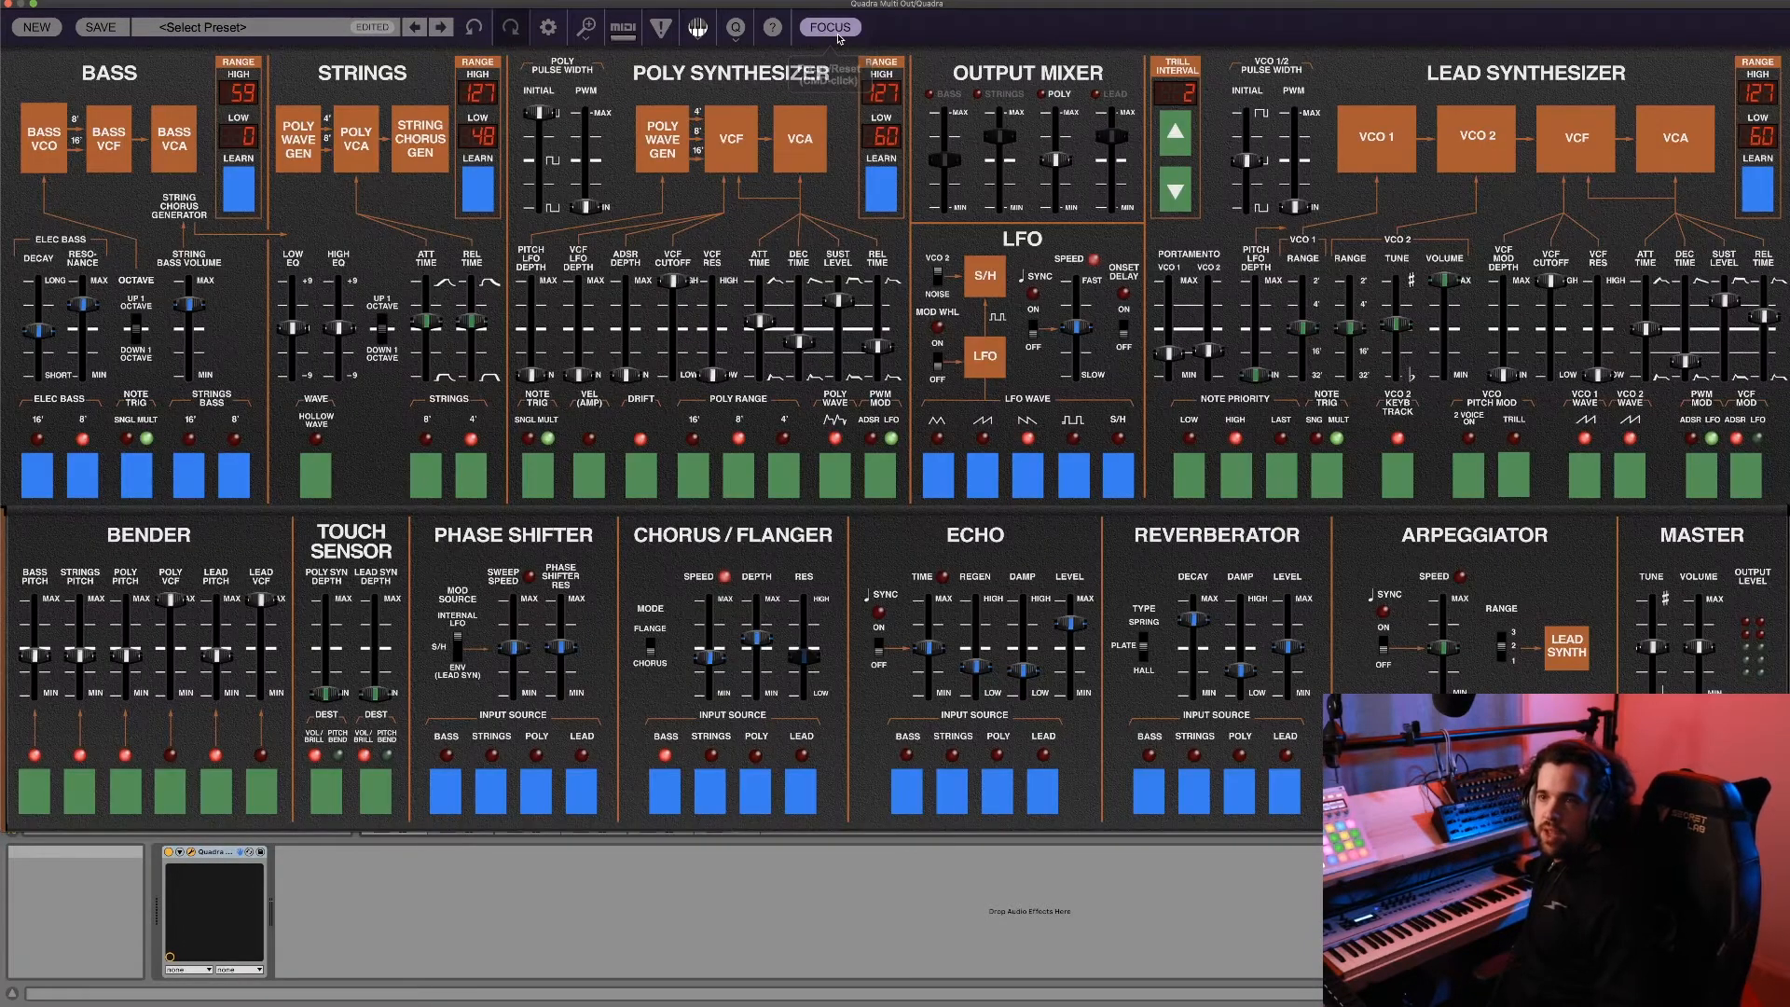
pyautogui.click(831, 28)
pyautogui.click(831, 28)
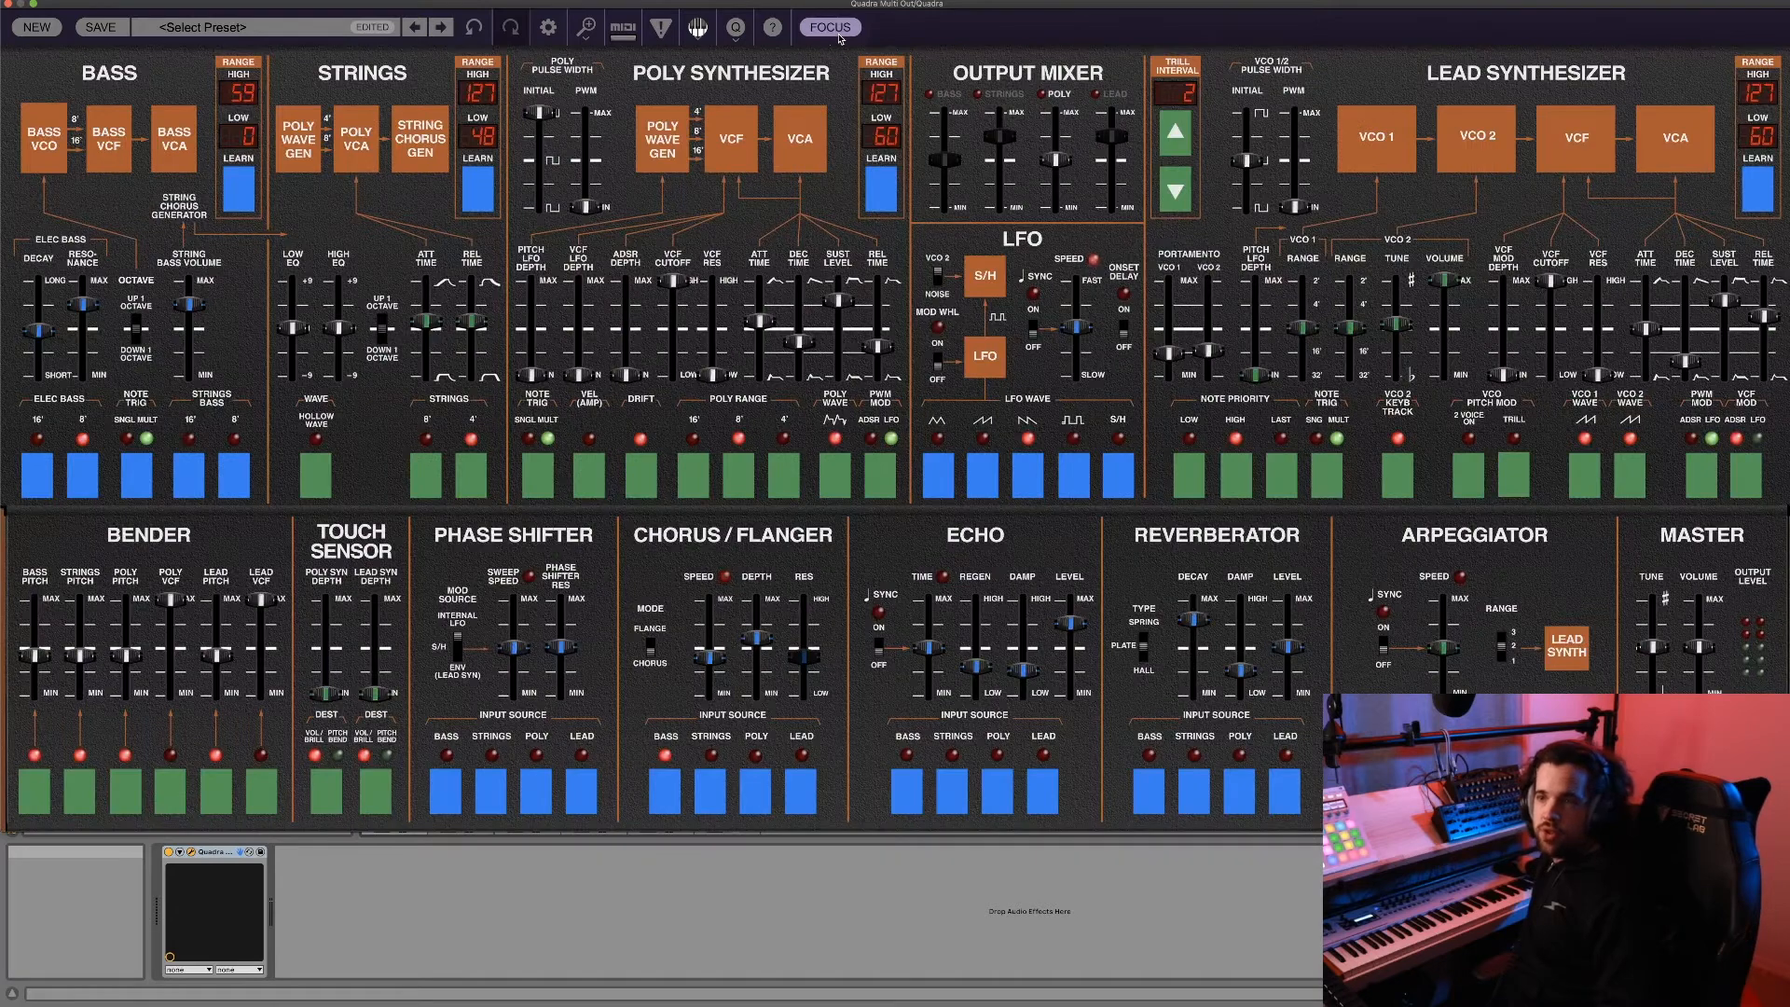
pyautogui.click(838, 35)
pyautogui.click(838, 36)
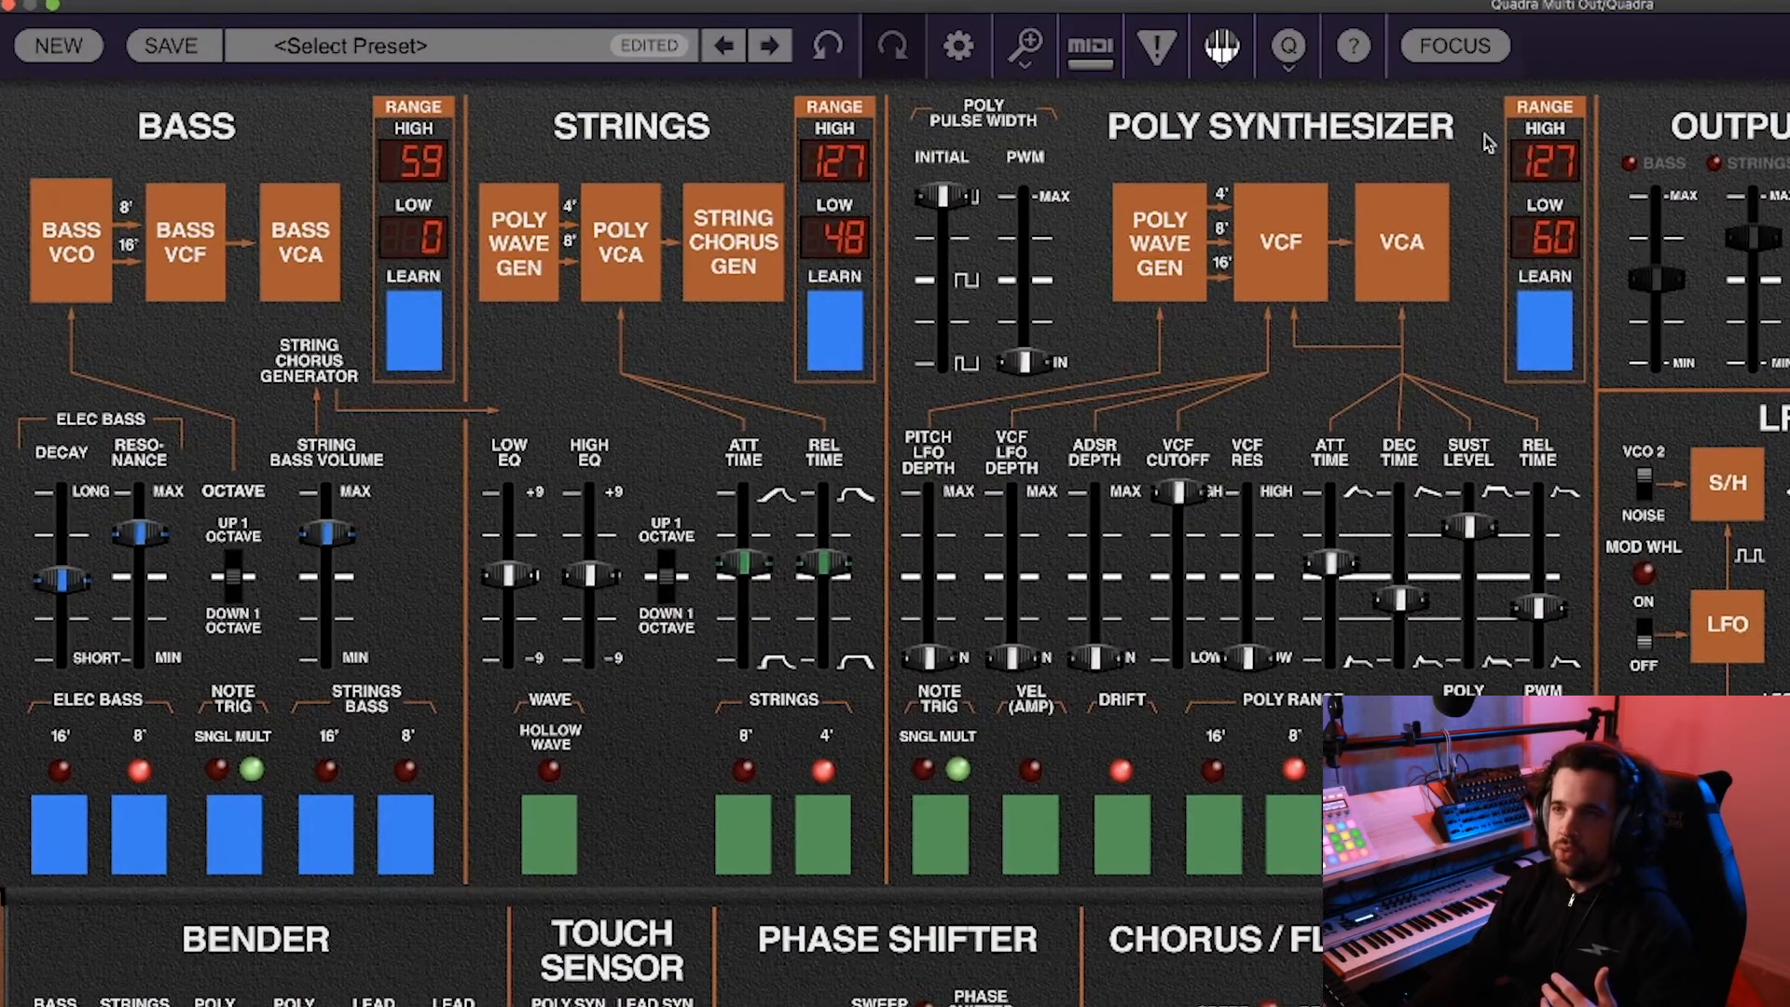
# Enlarge the panel and set the Bass key range to low 36 and high 60 using Learn.
pyautogui.click(1453, 47)
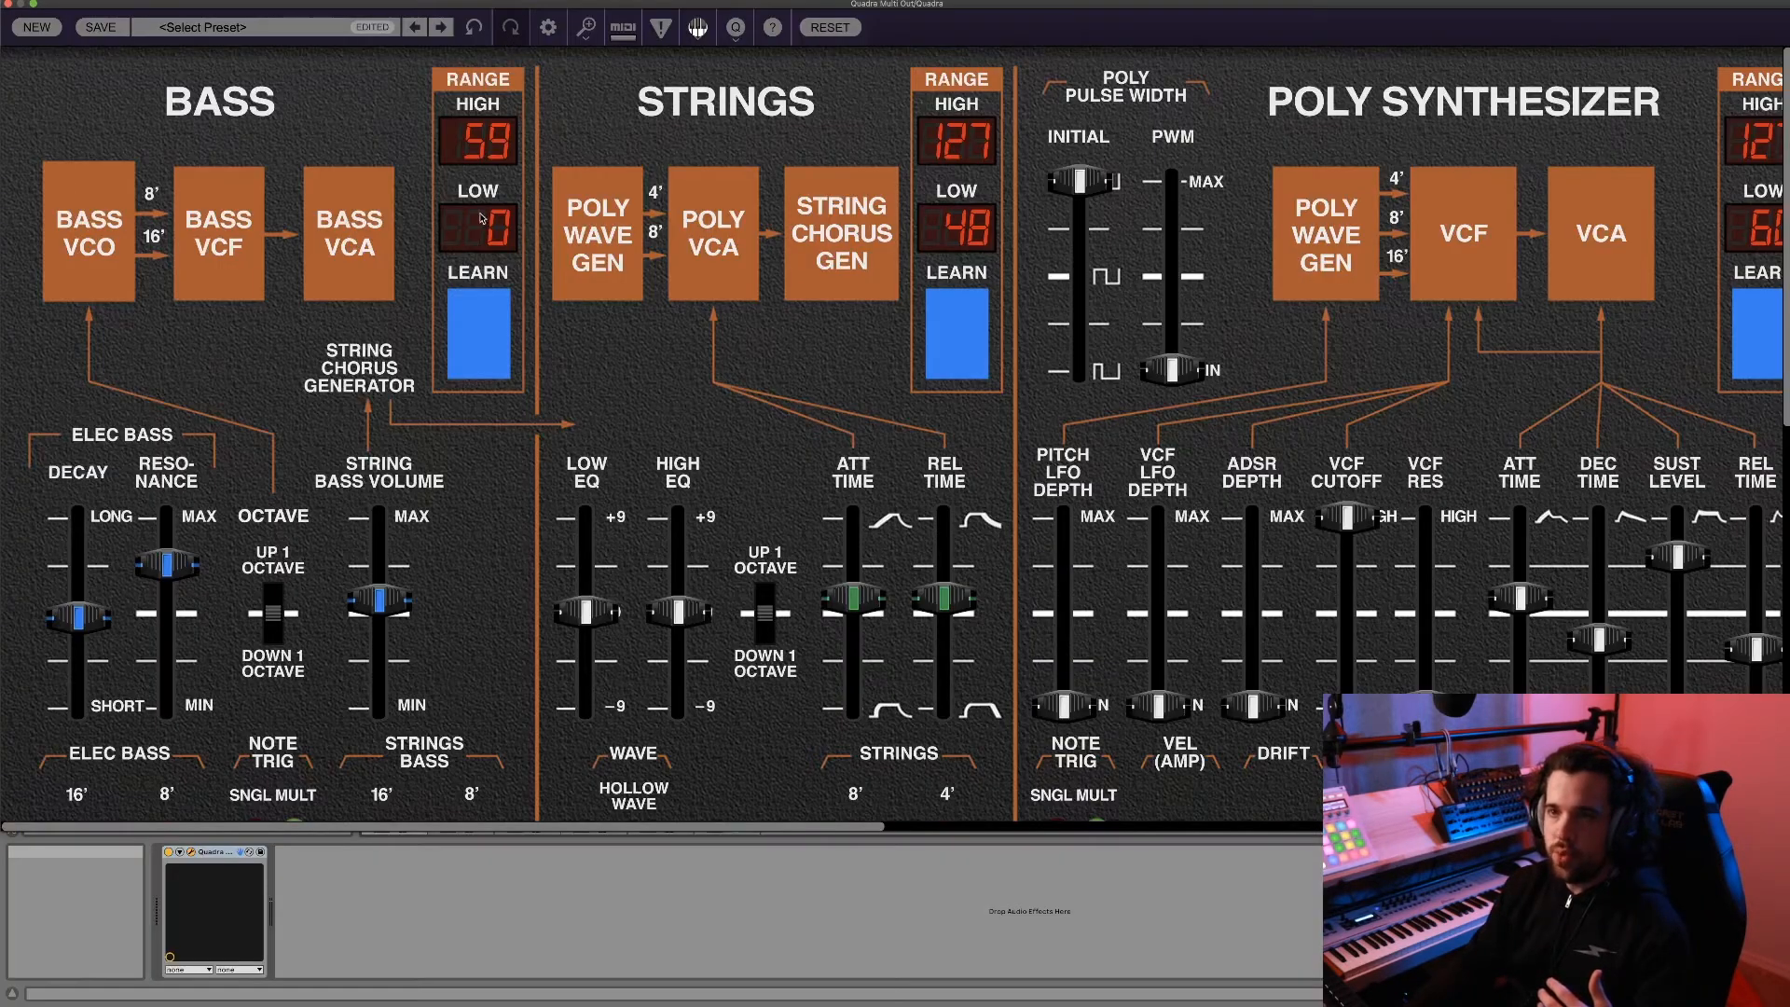
pyautogui.click(486, 321)
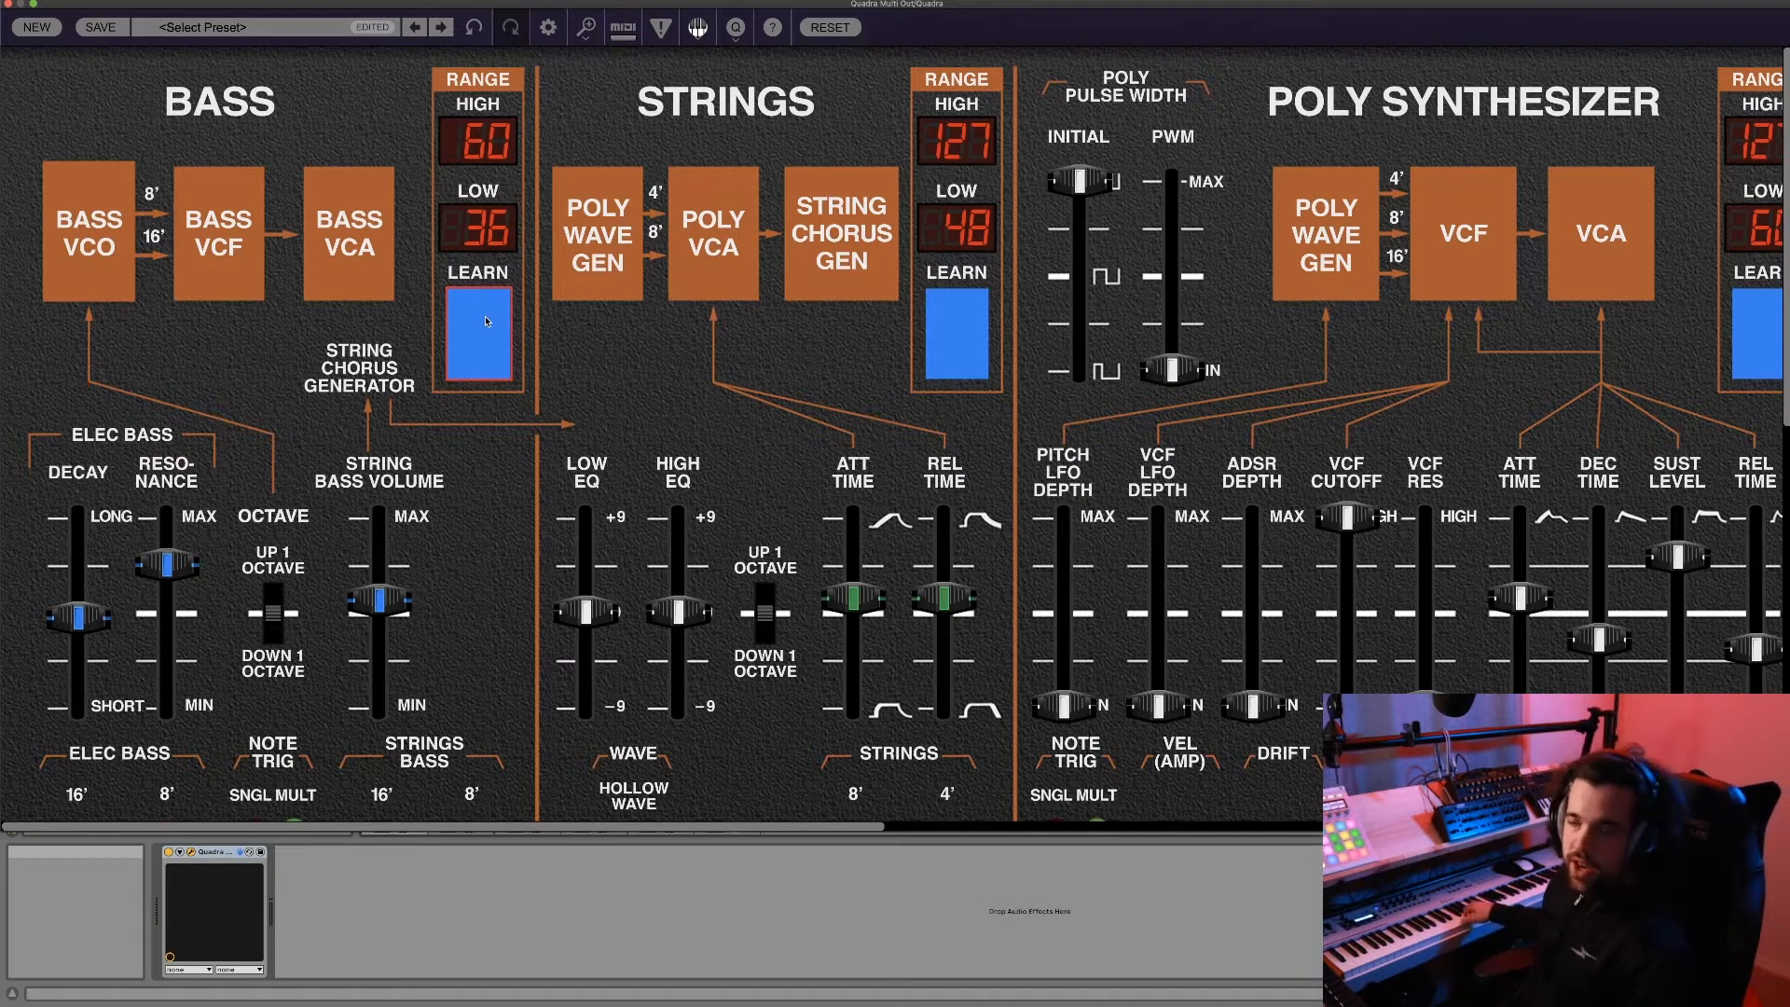
pyautogui.click(486, 322)
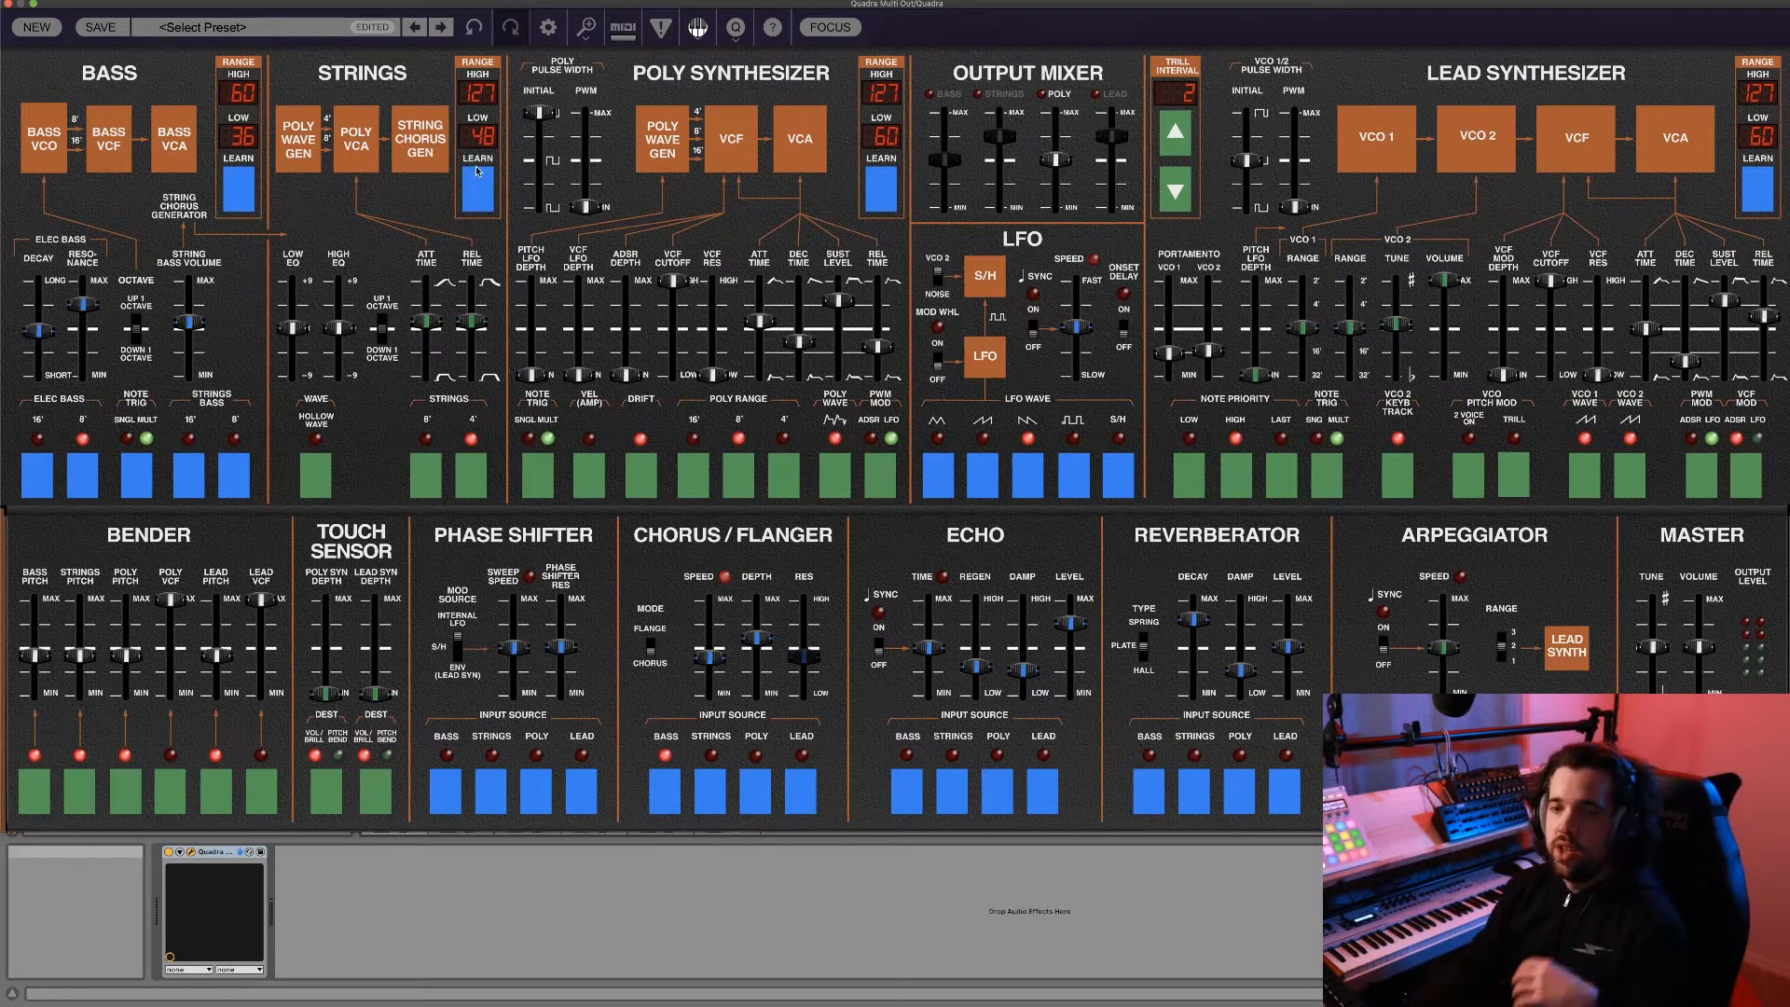
# Load the Marathons preset from the favorites without saving the current changes.
pyautogui.click(290, 35)
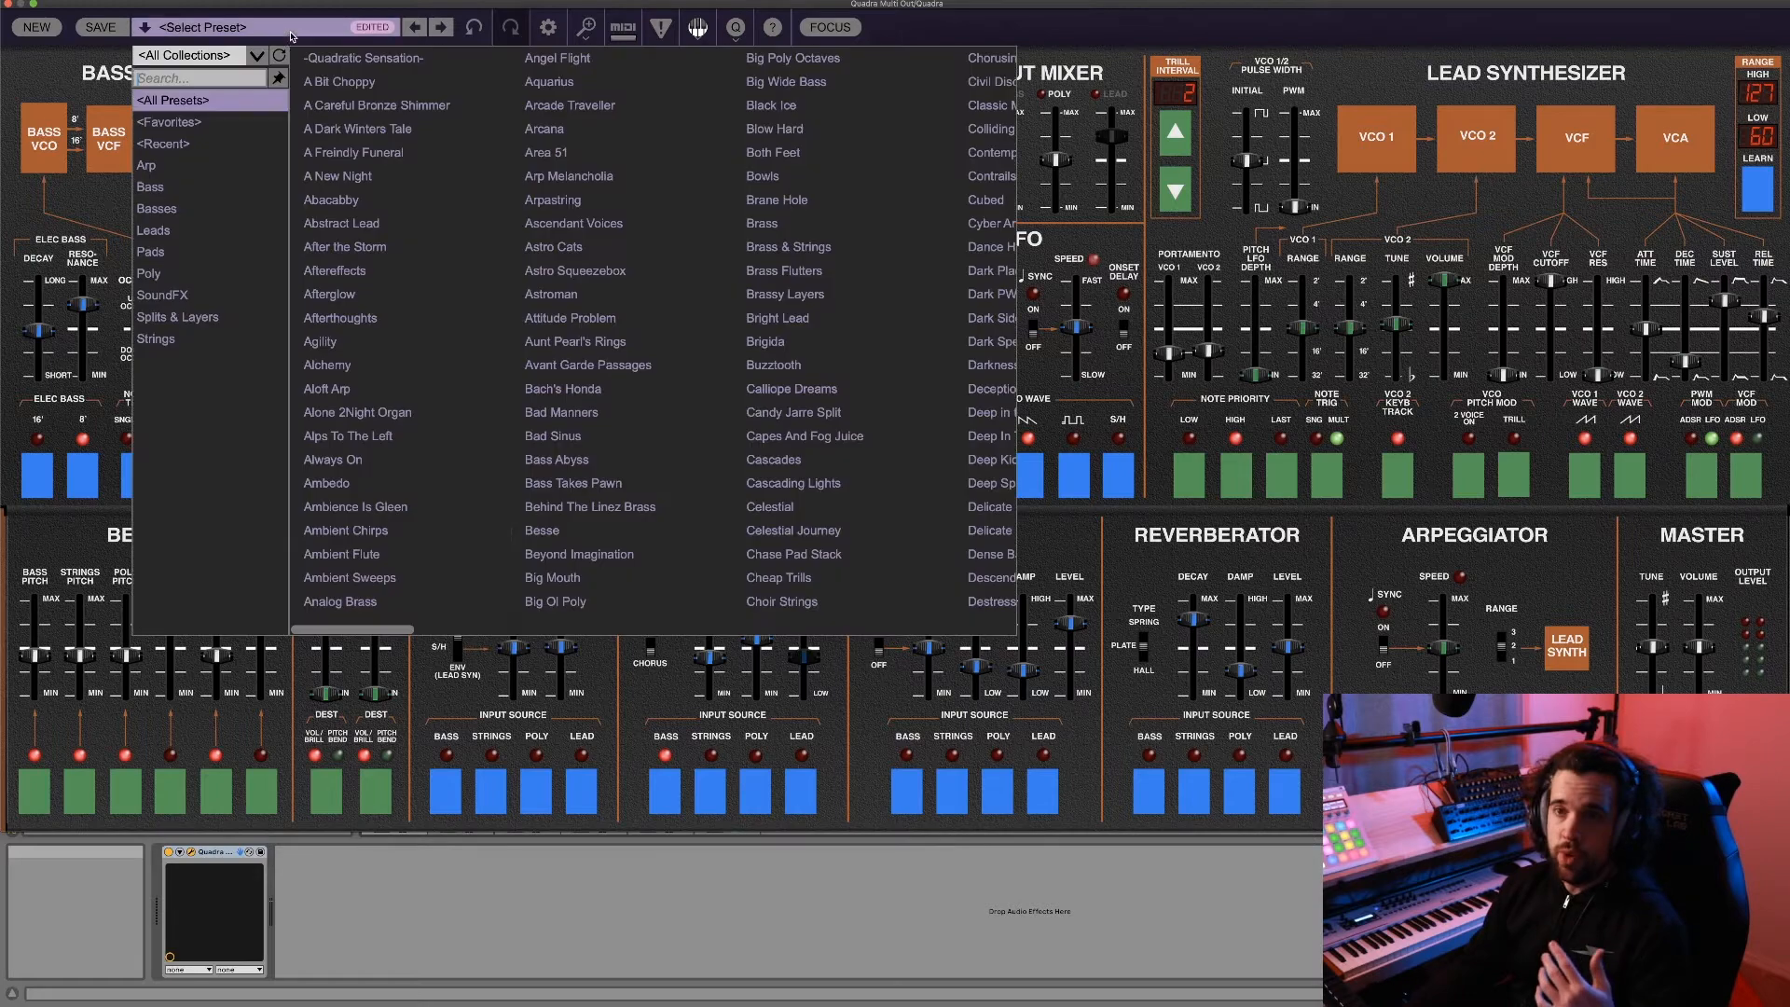
pyautogui.click(184, 125)
pyautogui.click(327, 65)
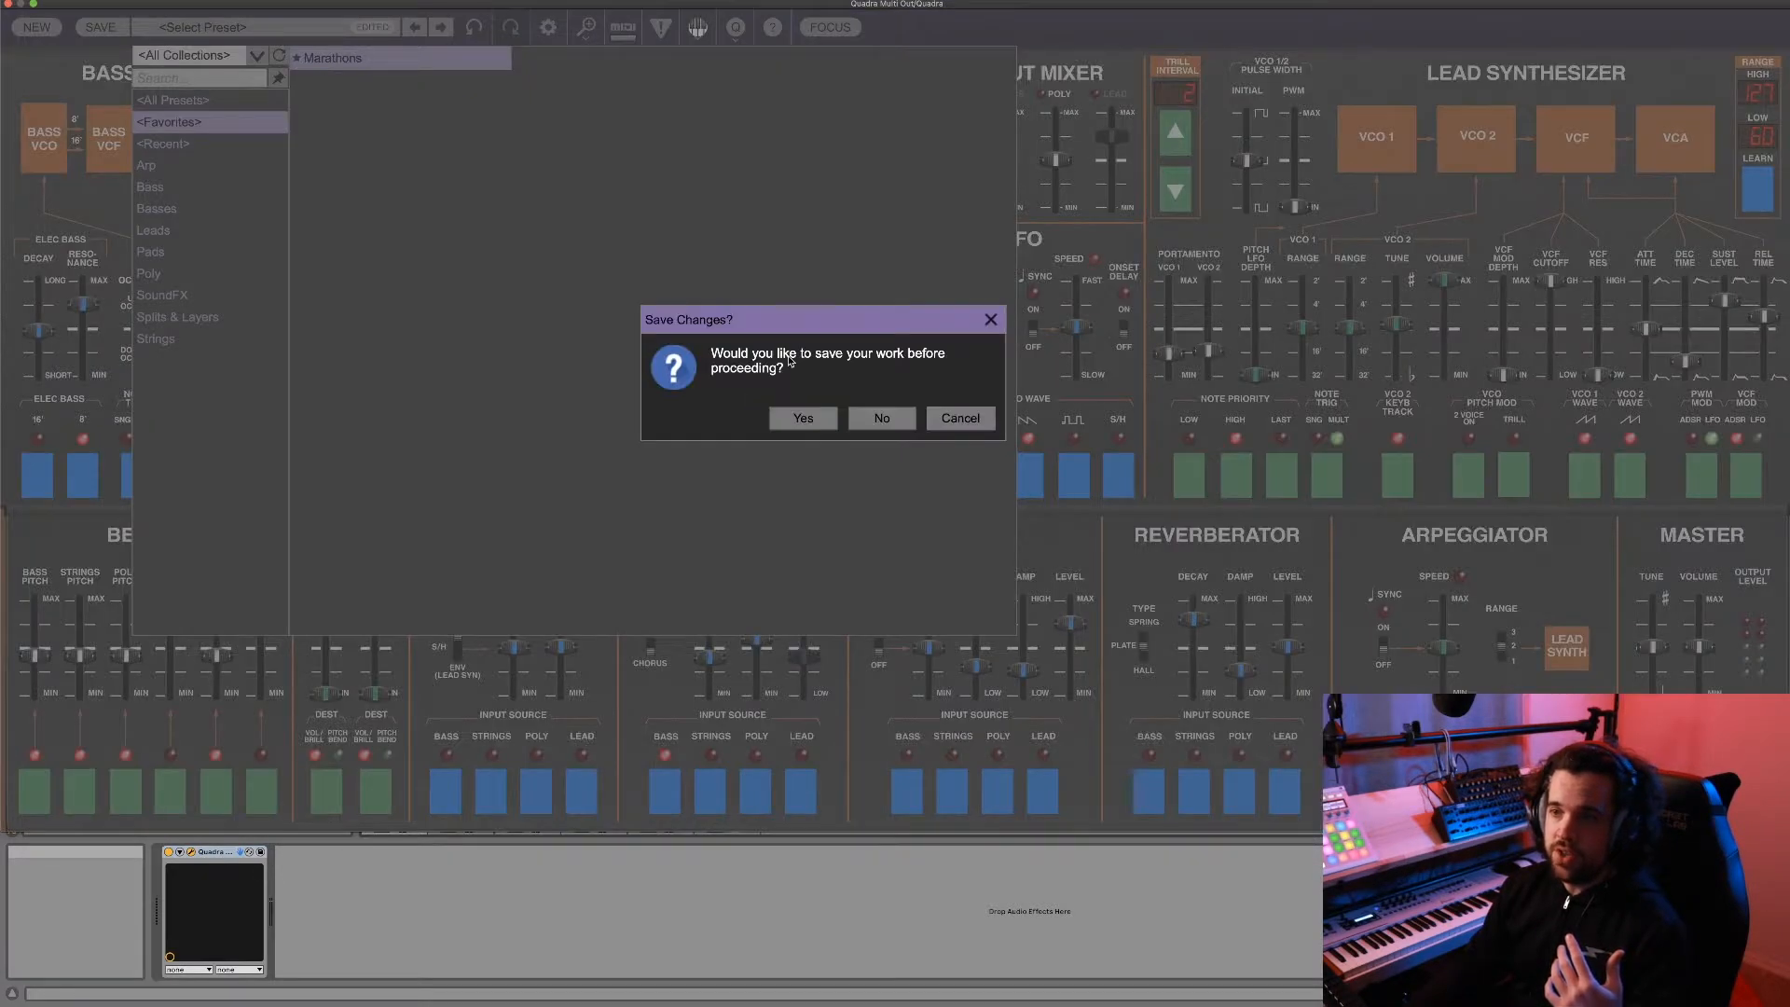
pyautogui.click(881, 419)
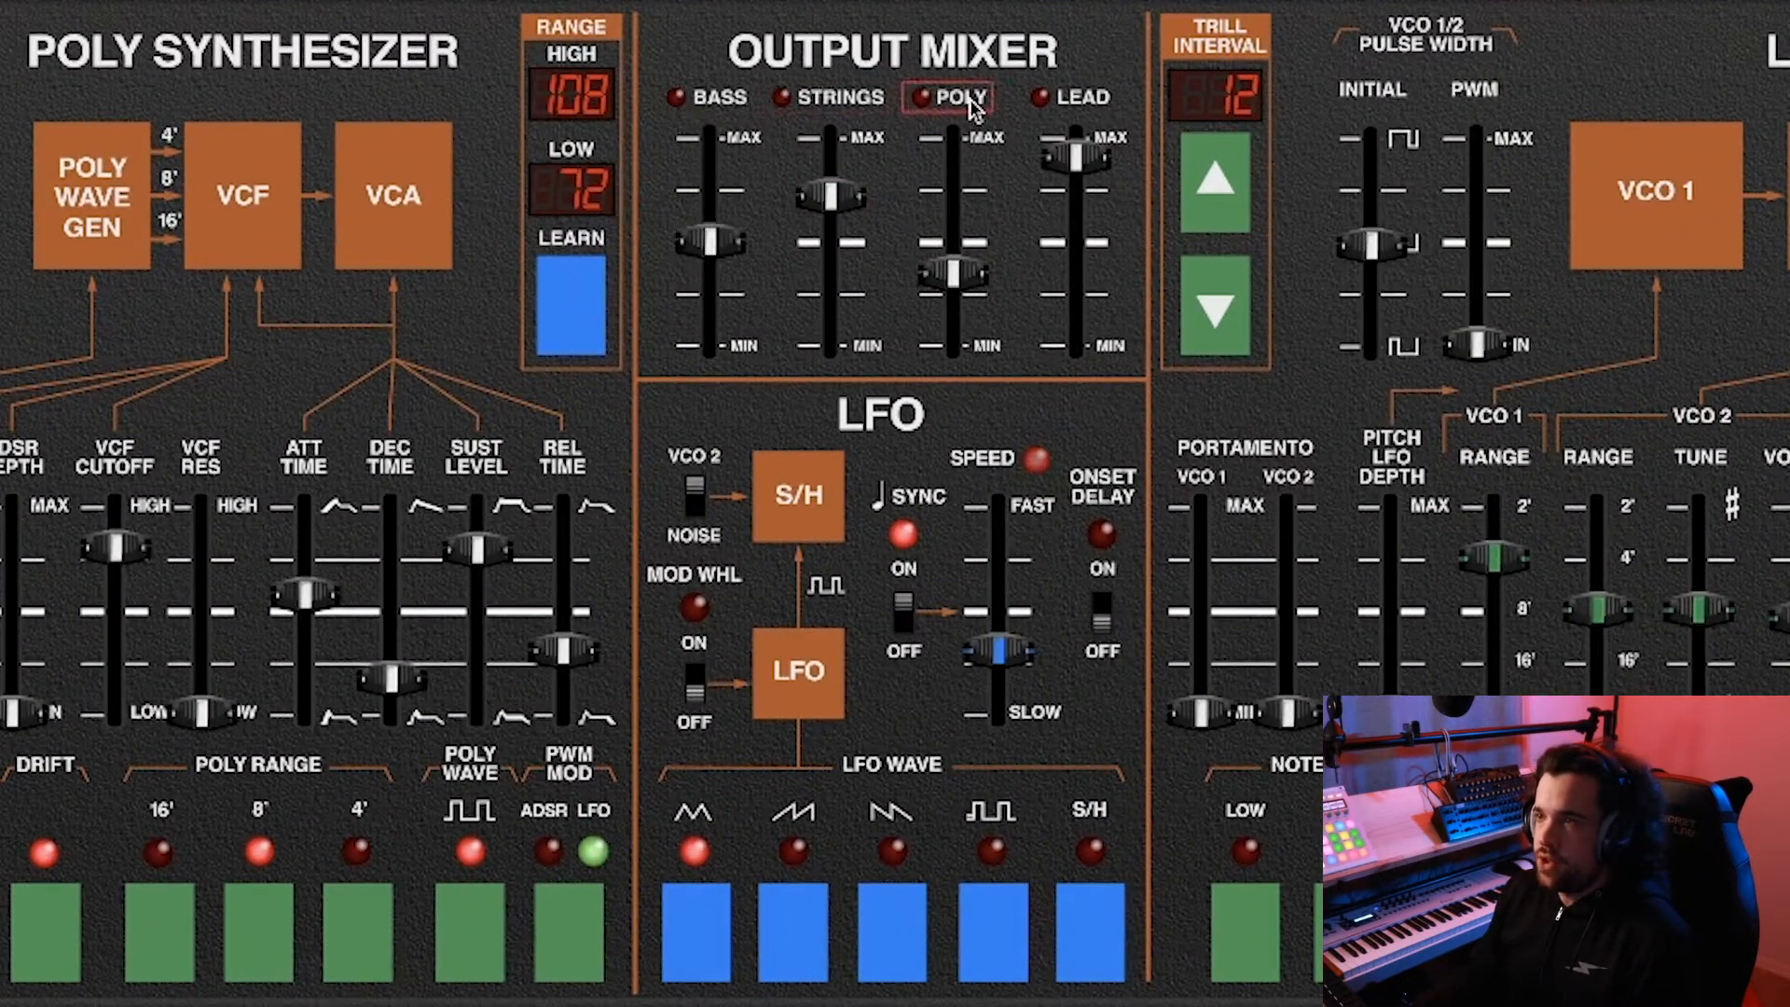
# Mute the Strings and Lead channels in the output mixer and raise the Poly level above the midpoint.
pyautogui.click(869, 103)
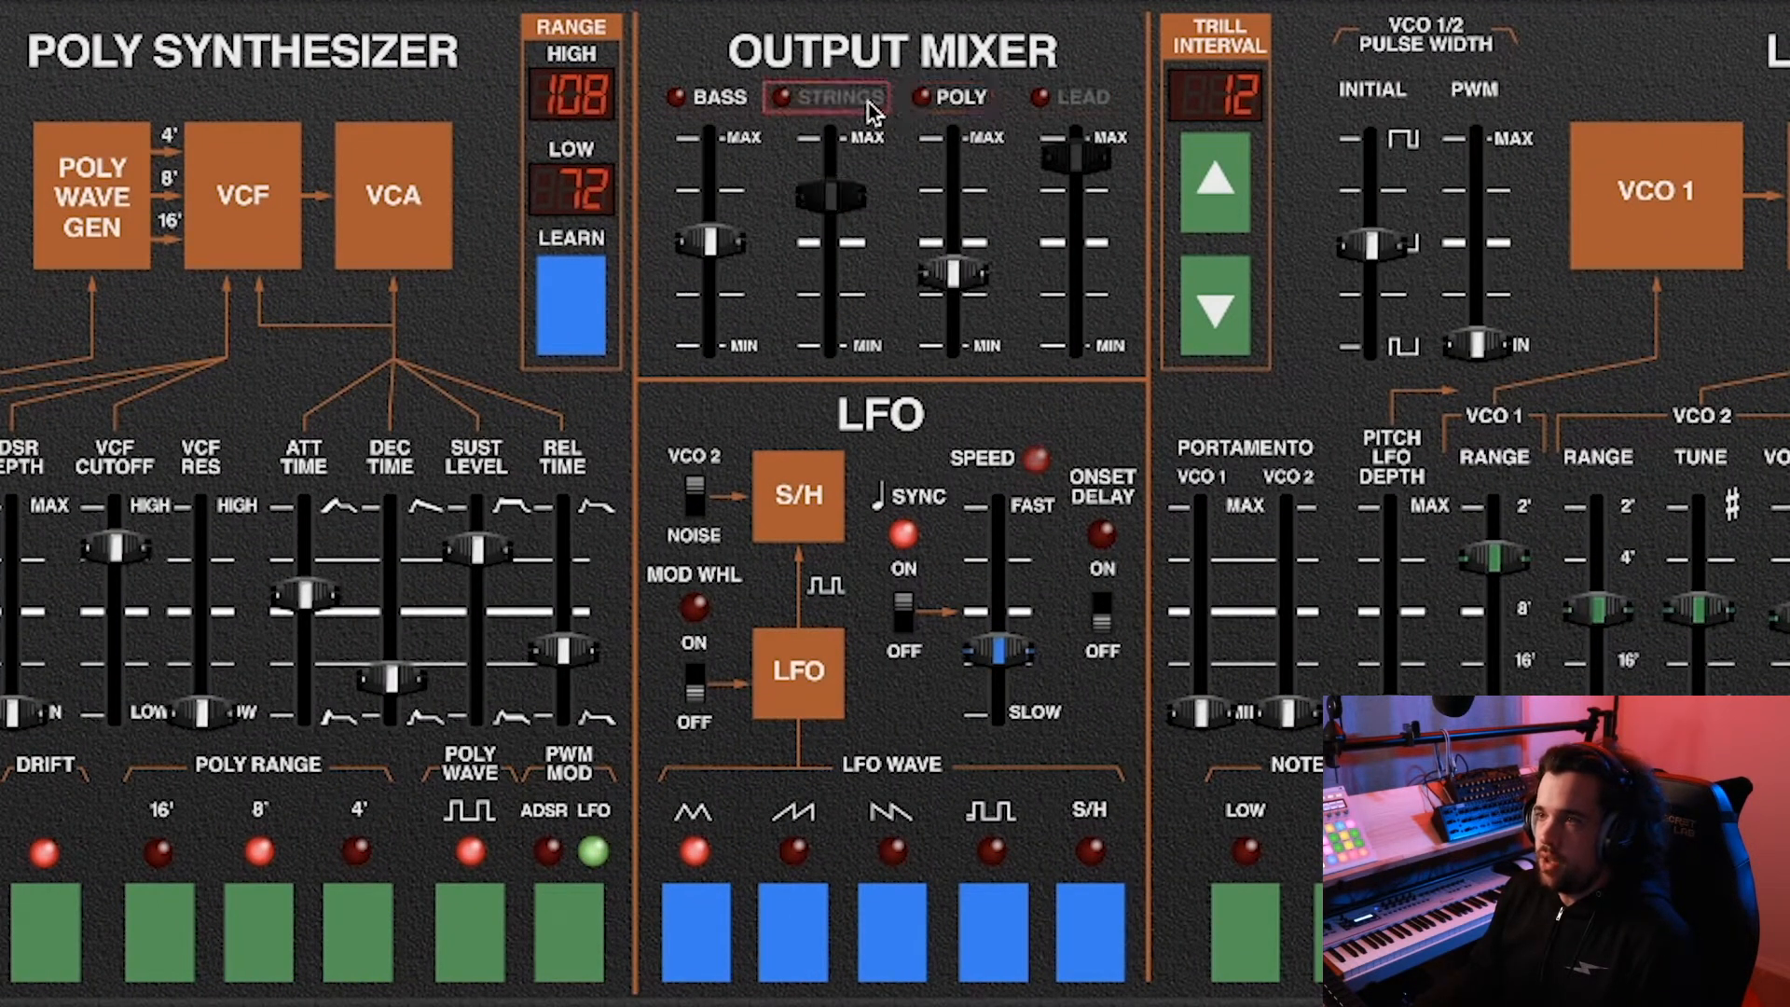
pyautogui.moveTo(965, 277); pyautogui.dragTo(979, 216)
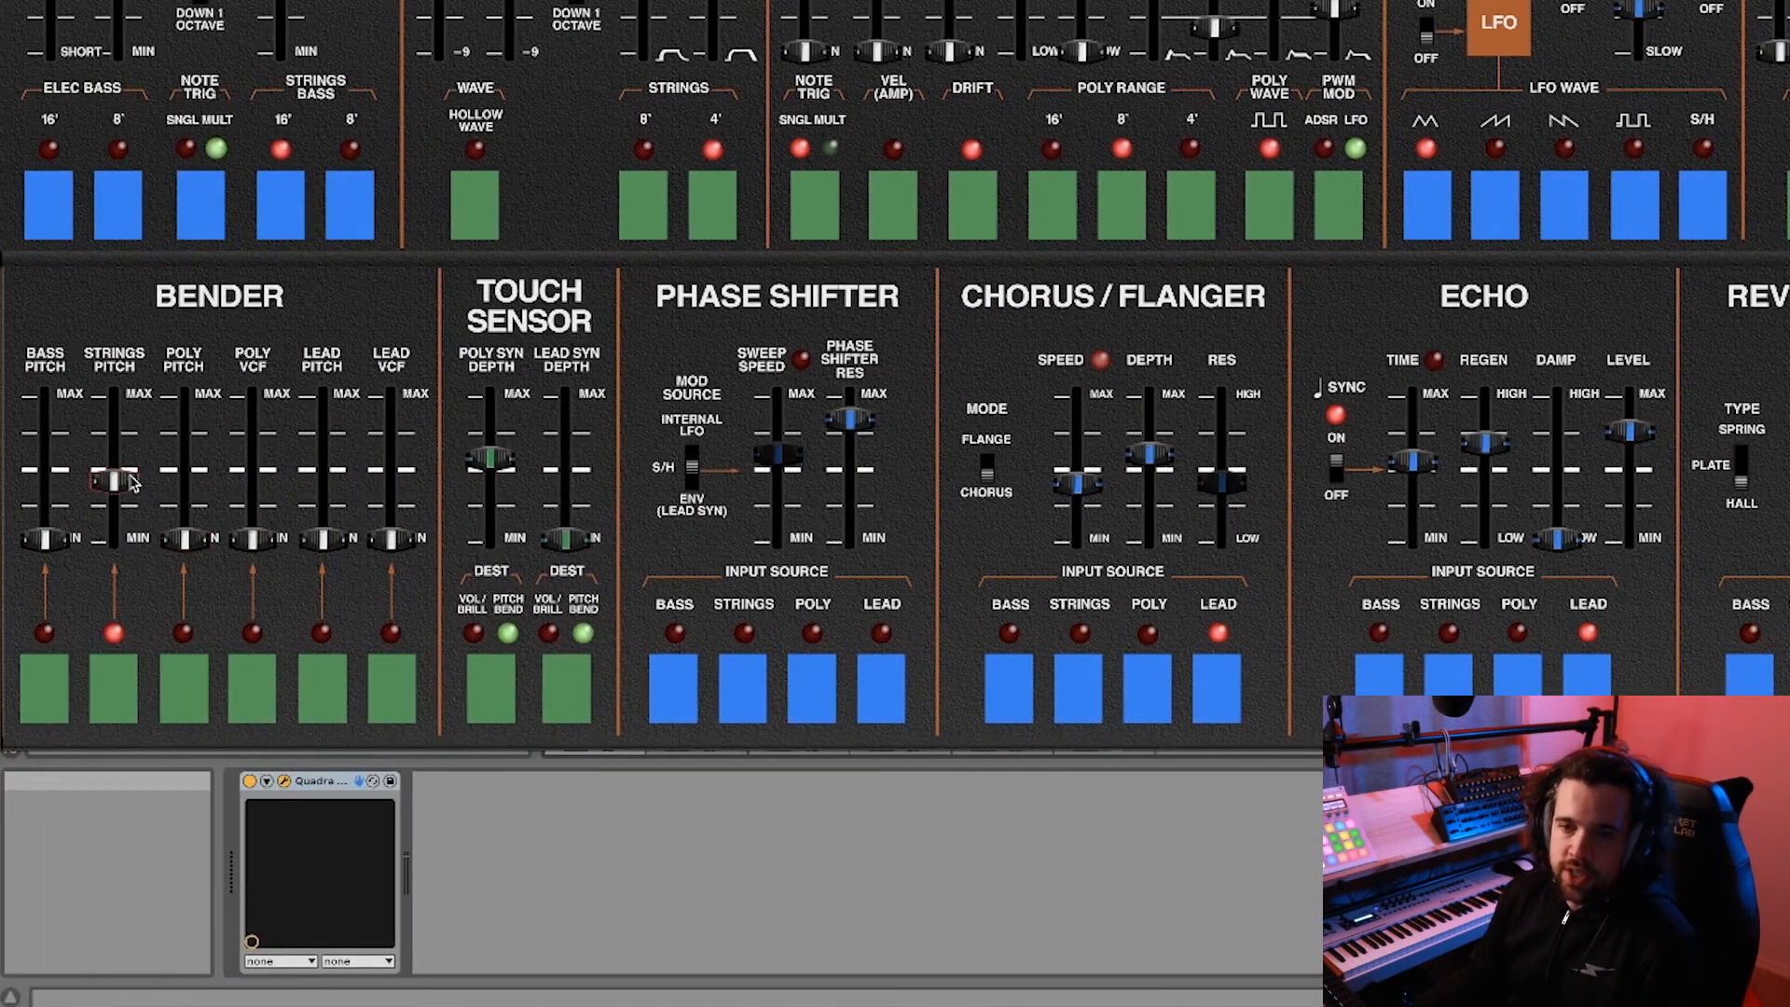
# Set the Bender's Strings Pitch below the midpoint and Lead Pitch near the midpoint, and slightly lower the Touch Sensor's Poly Syn Depth.
pyautogui.moveTo(120, 481)
pyautogui.mouseDown()
pyautogui.moveTo(119, 429)
pyautogui.moveTo(119, 498)
pyautogui.mouseUp()
pyautogui.moveTo(322, 538); pyautogui.dragTo(322, 466)
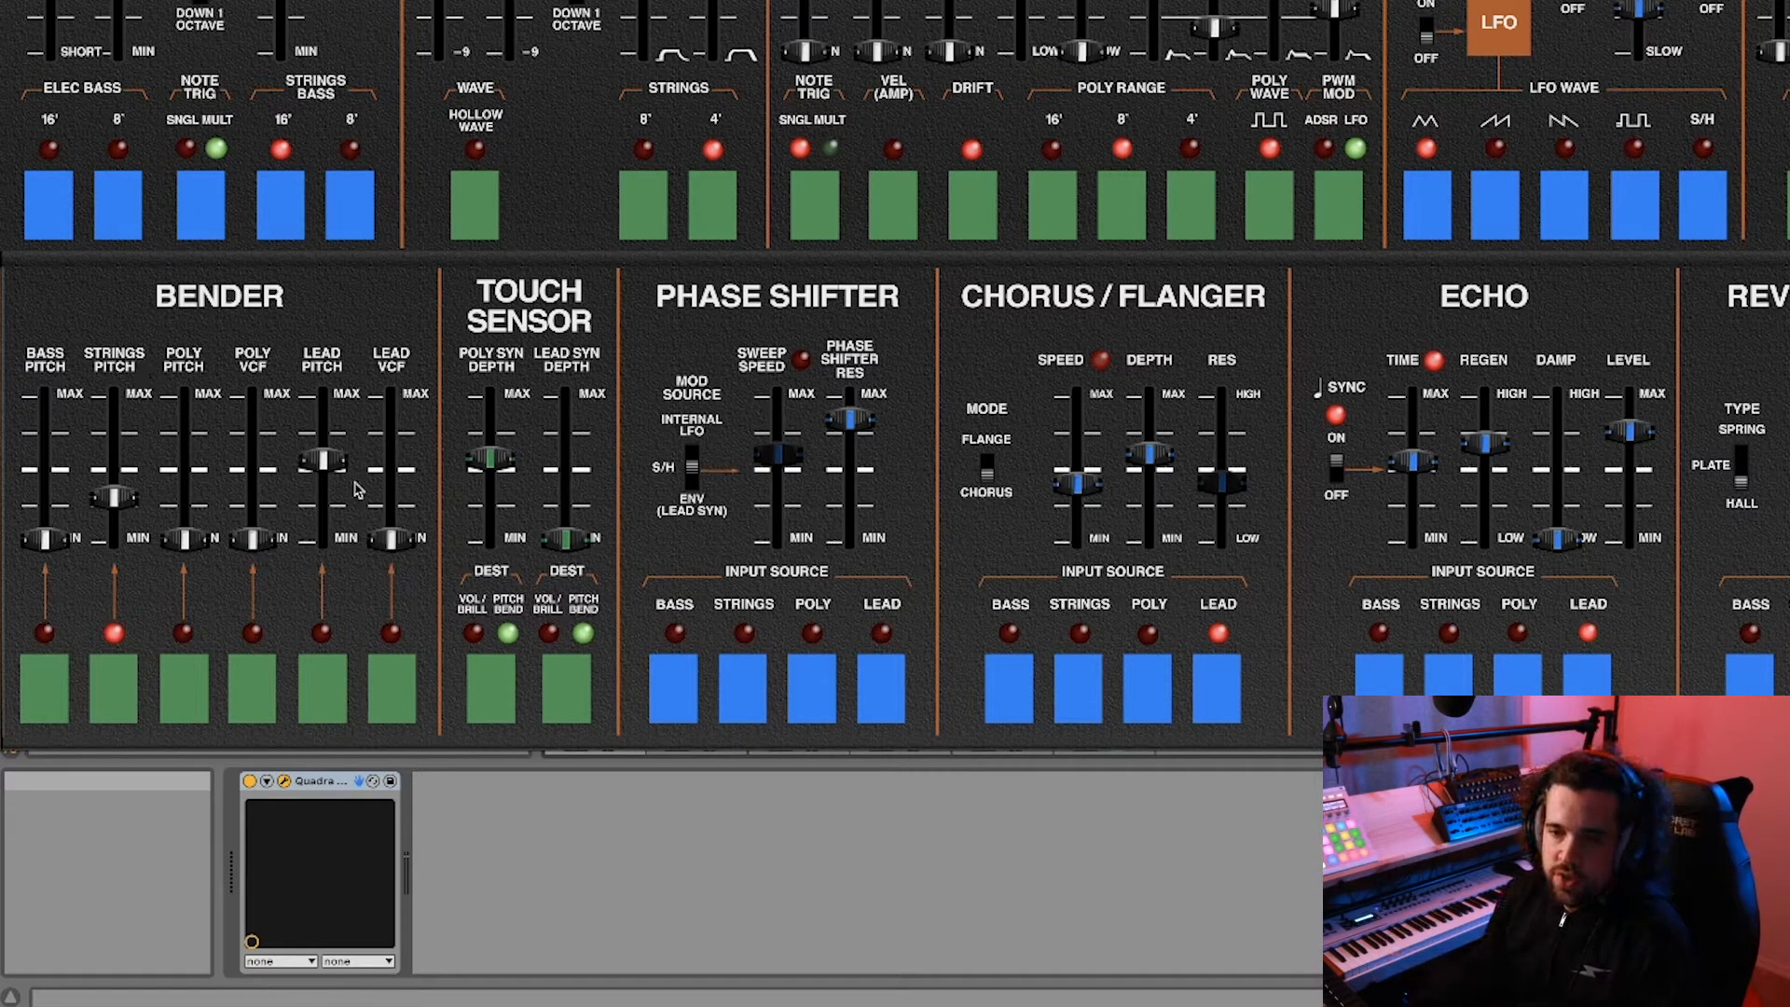
pyautogui.moveTo(323, 459)
pyautogui.mouseDown()
pyautogui.moveTo(349, 452)
pyautogui.moveTo(353, 472)
pyautogui.mouseUp()
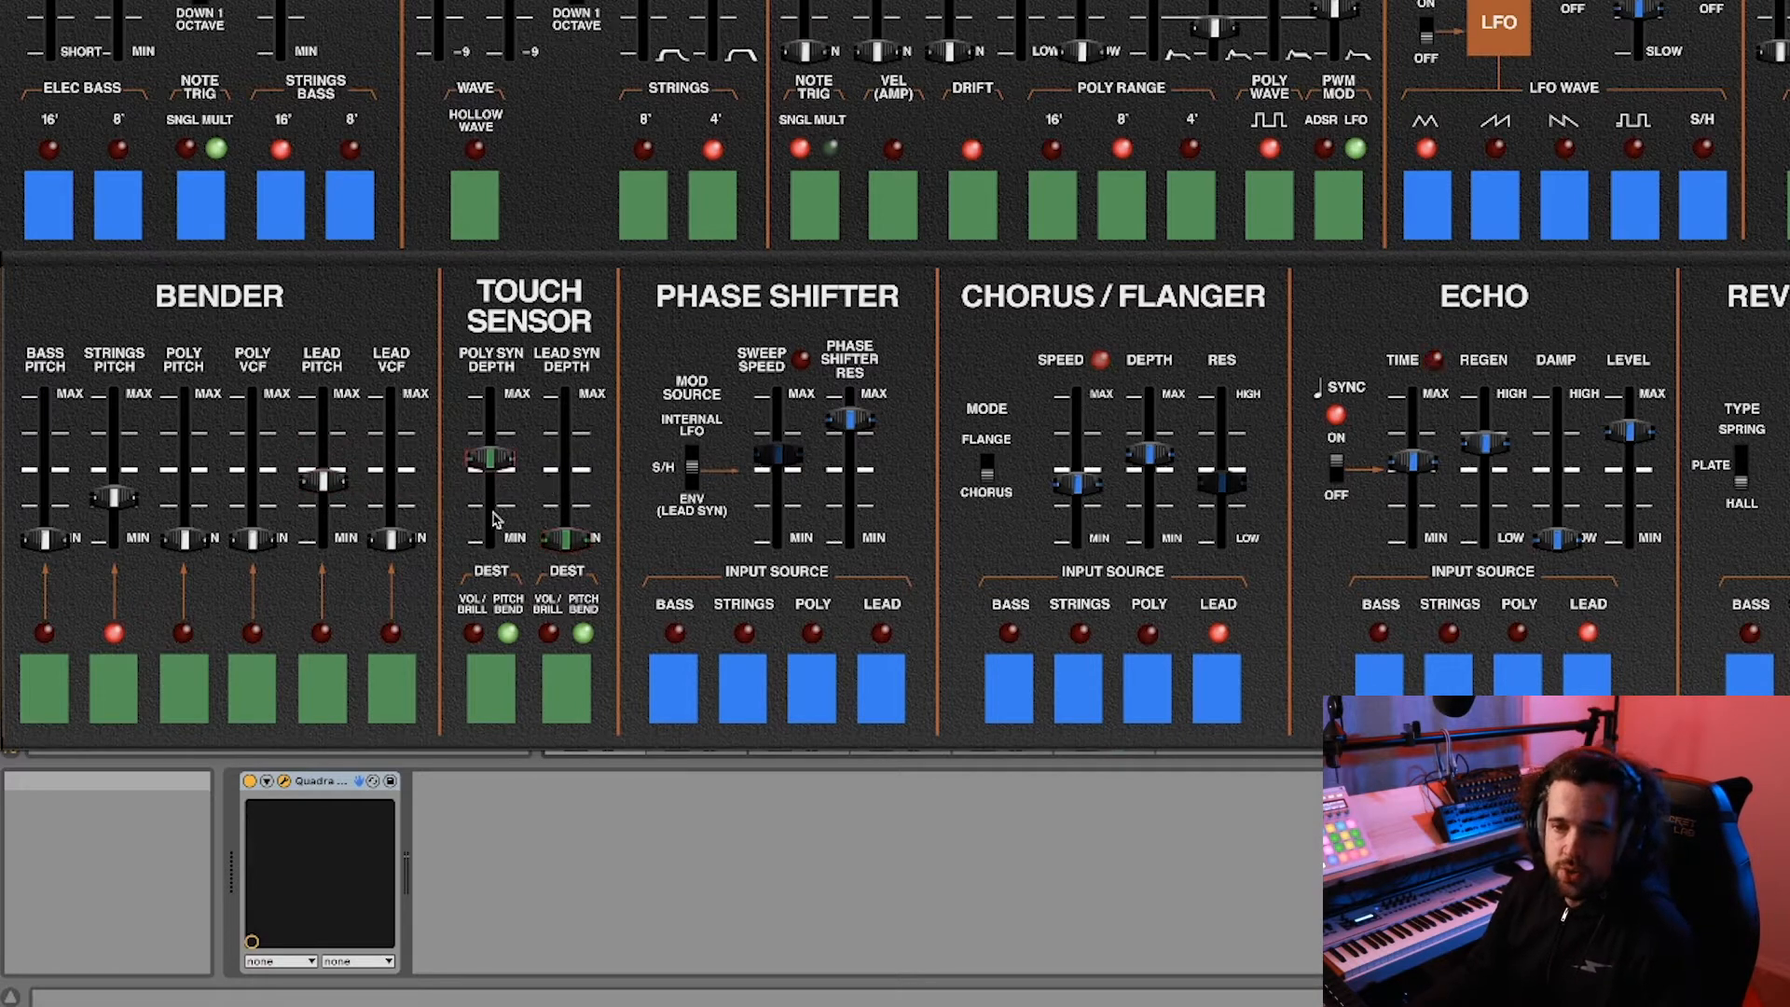
pyautogui.moveTo(499, 457); pyautogui.dragTo(500, 463)
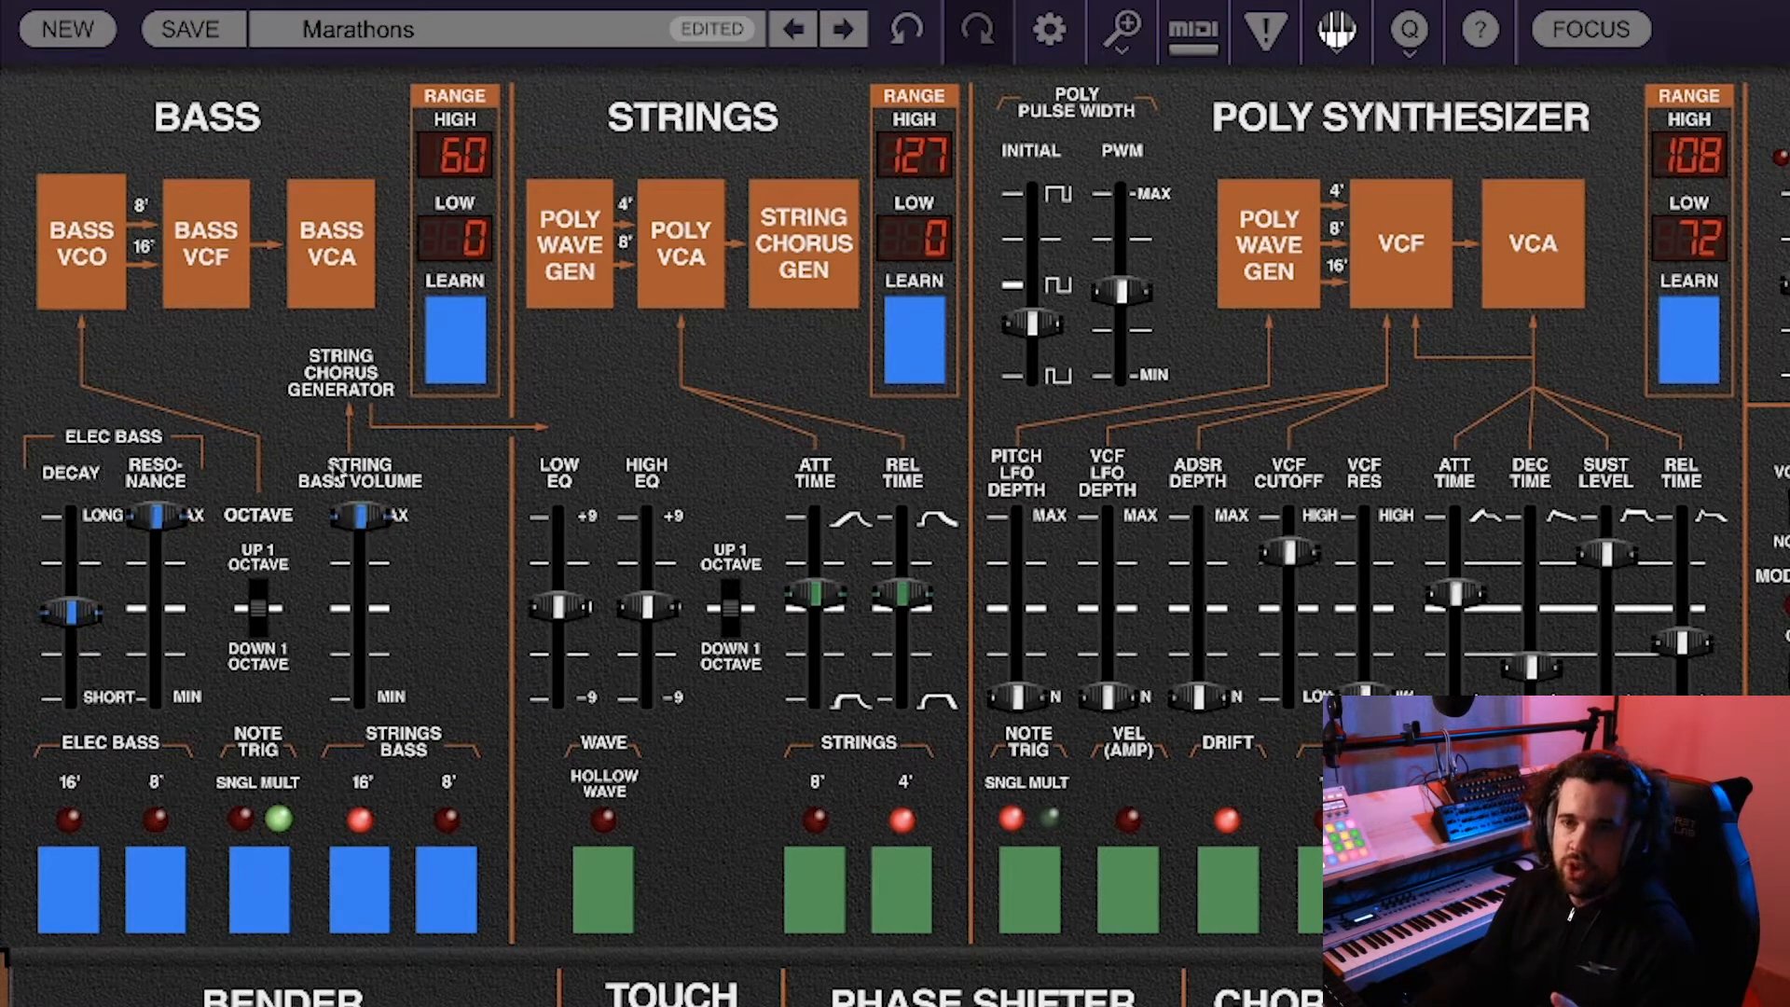
# Enlarge the panel and lower the String Bass Volume slightly below maximum.
pyautogui.click(1591, 29)
pyautogui.scroll(1, 304, 321)
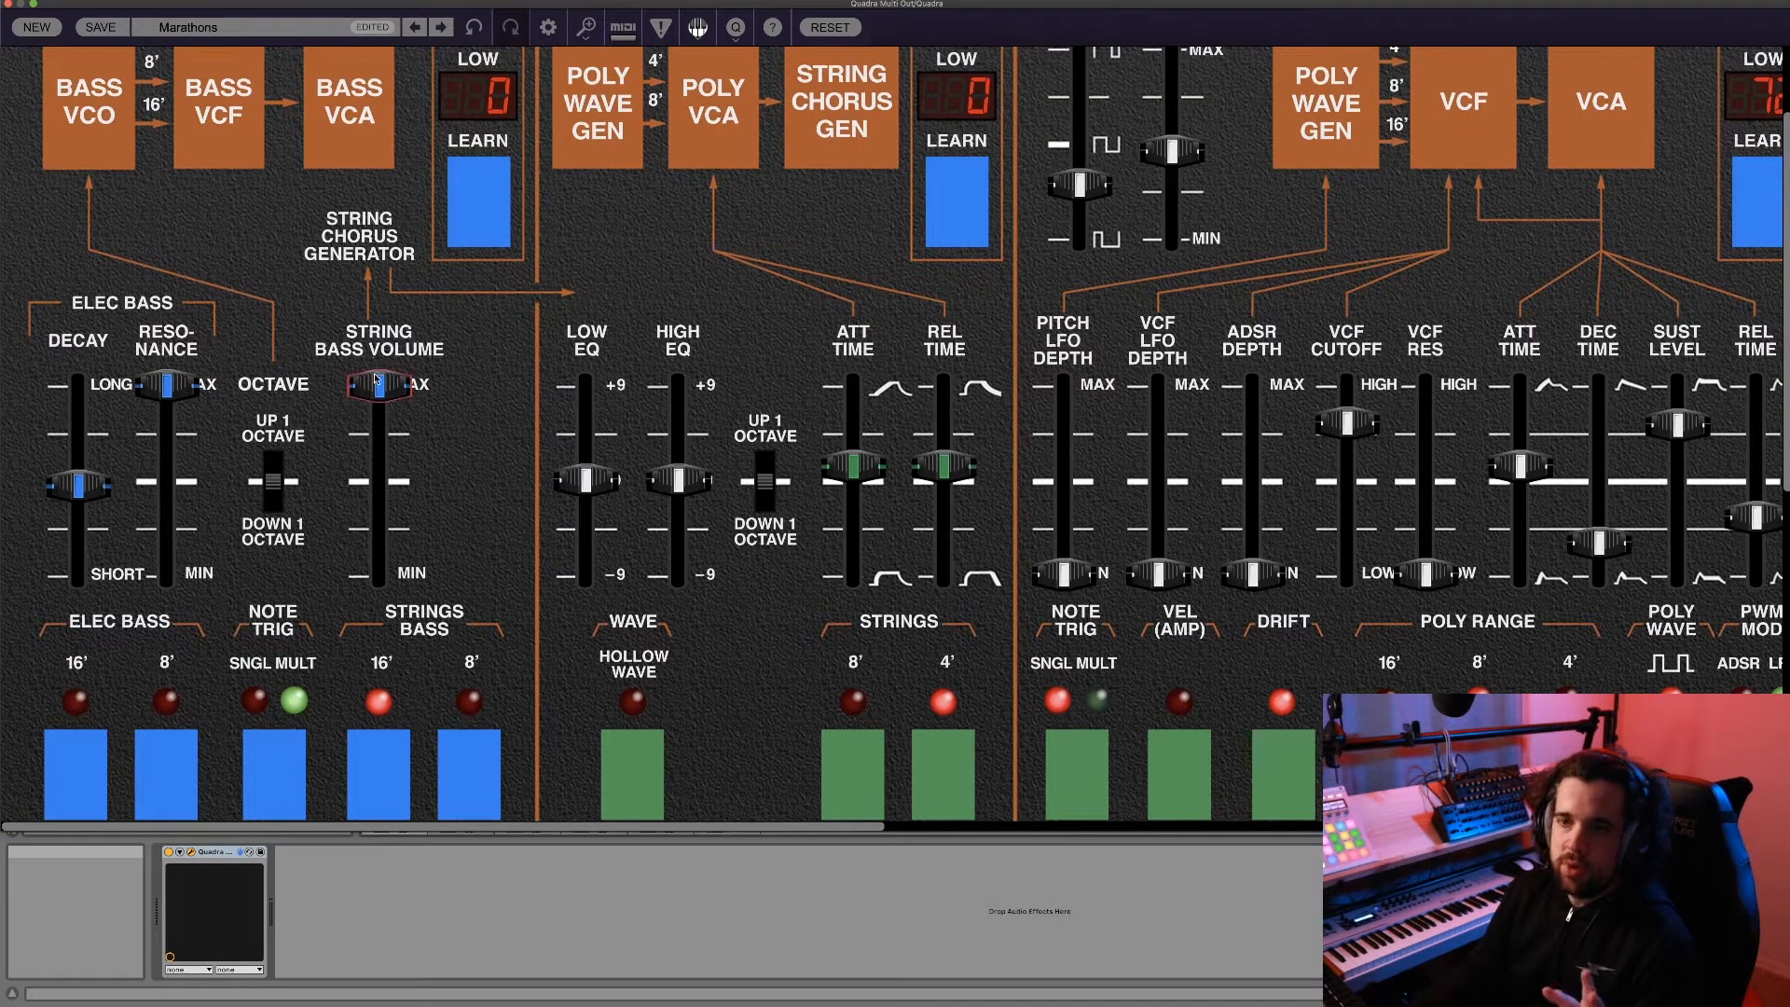
pyautogui.moveTo(375, 380); pyautogui.dragTo(377, 394)
pyautogui.scroll(3, 631, 421)
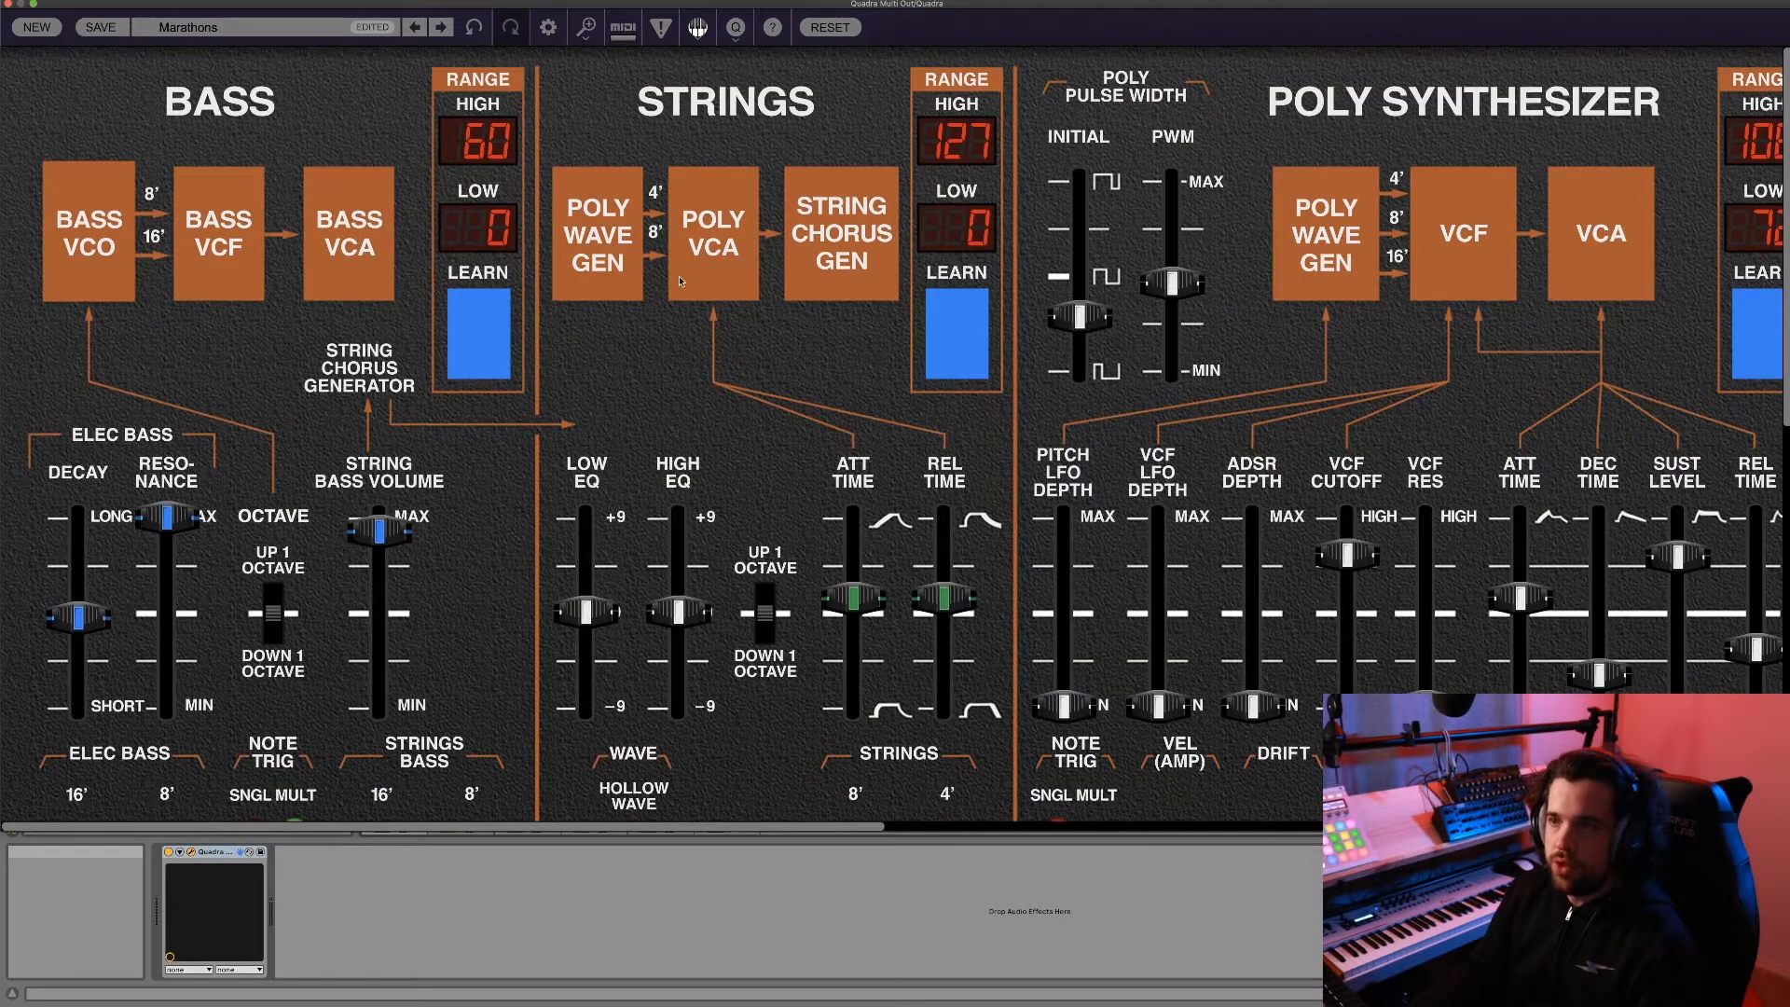
# Try the Elec Bass 16' and 8' ranges by switching both on and back off.
pyautogui.scroll(-1, 538, 420)
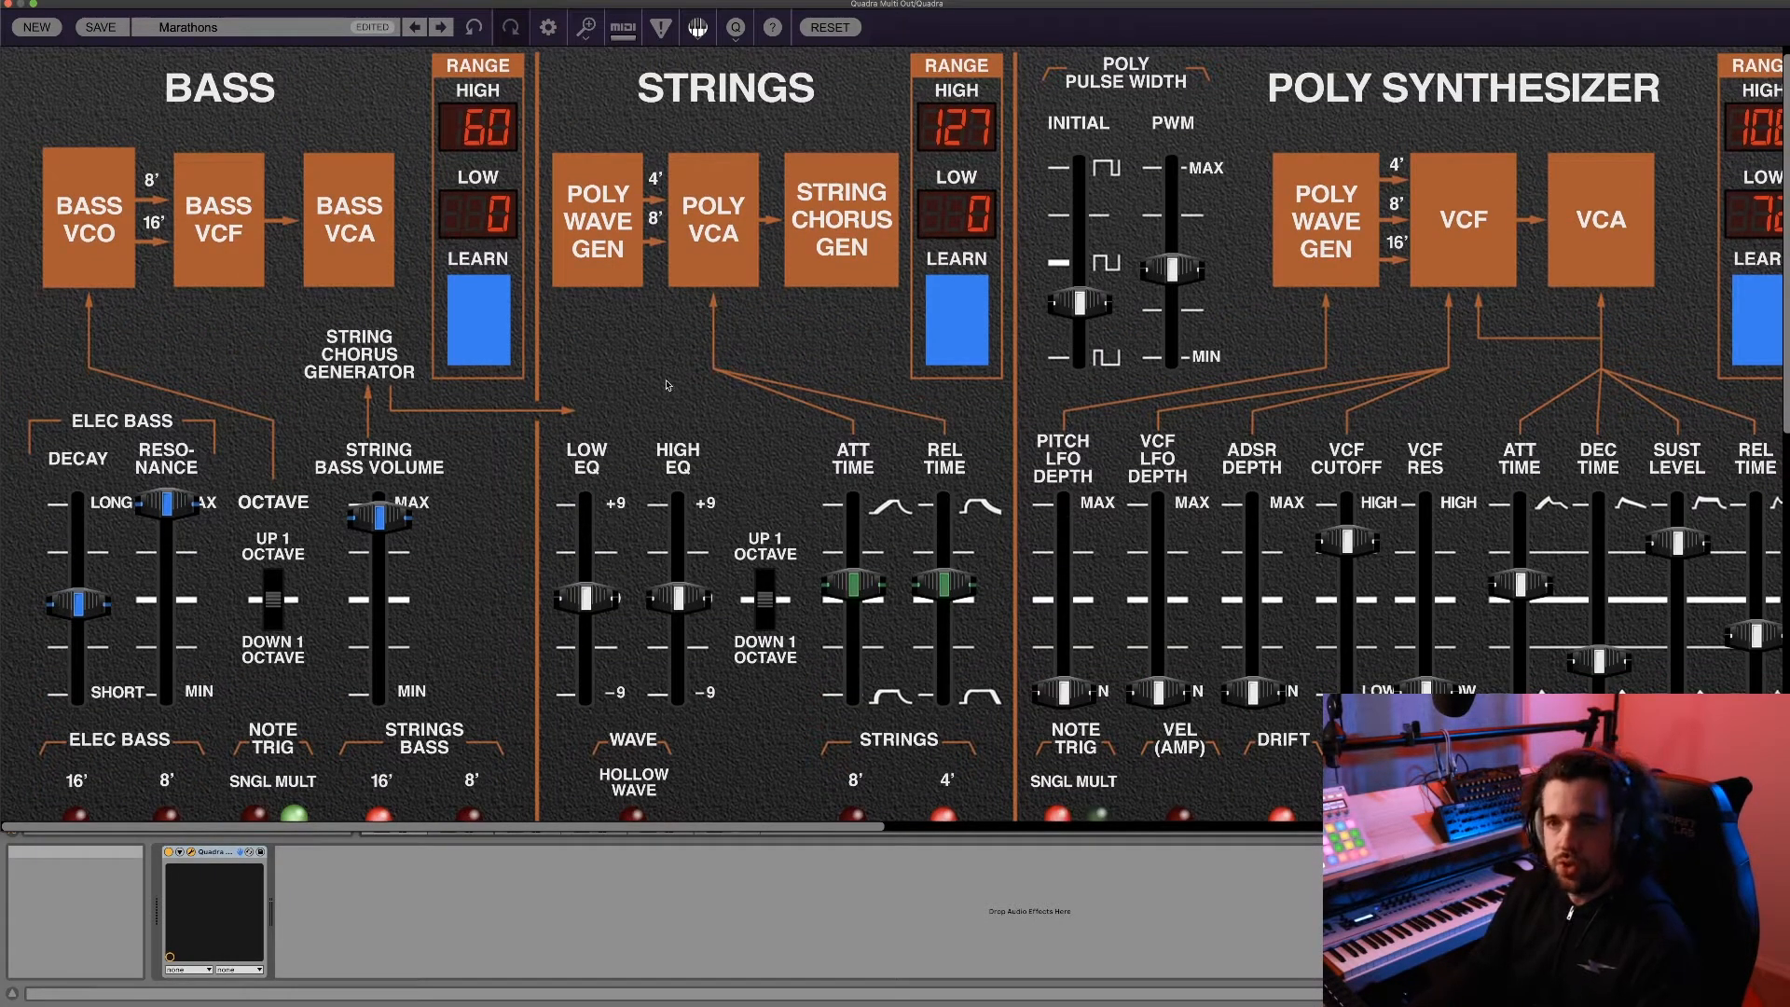
pyautogui.scroll(-2, 667, 385)
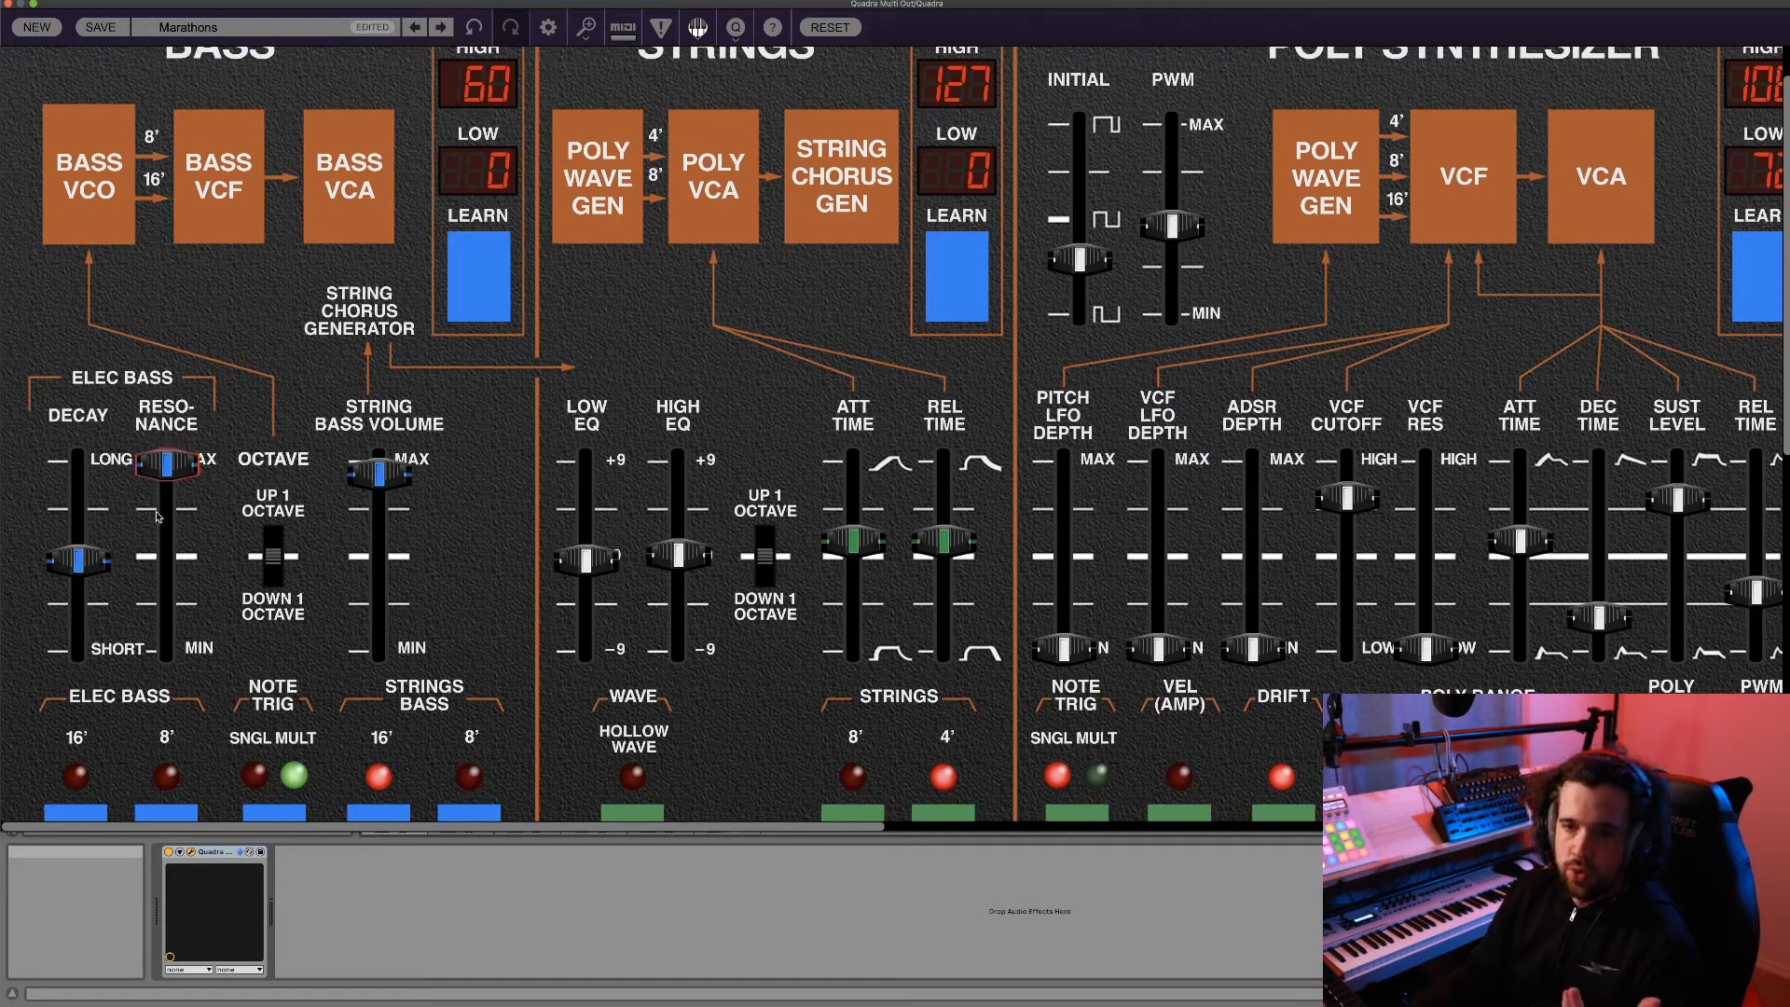
pyautogui.scroll(-4, 265, 370)
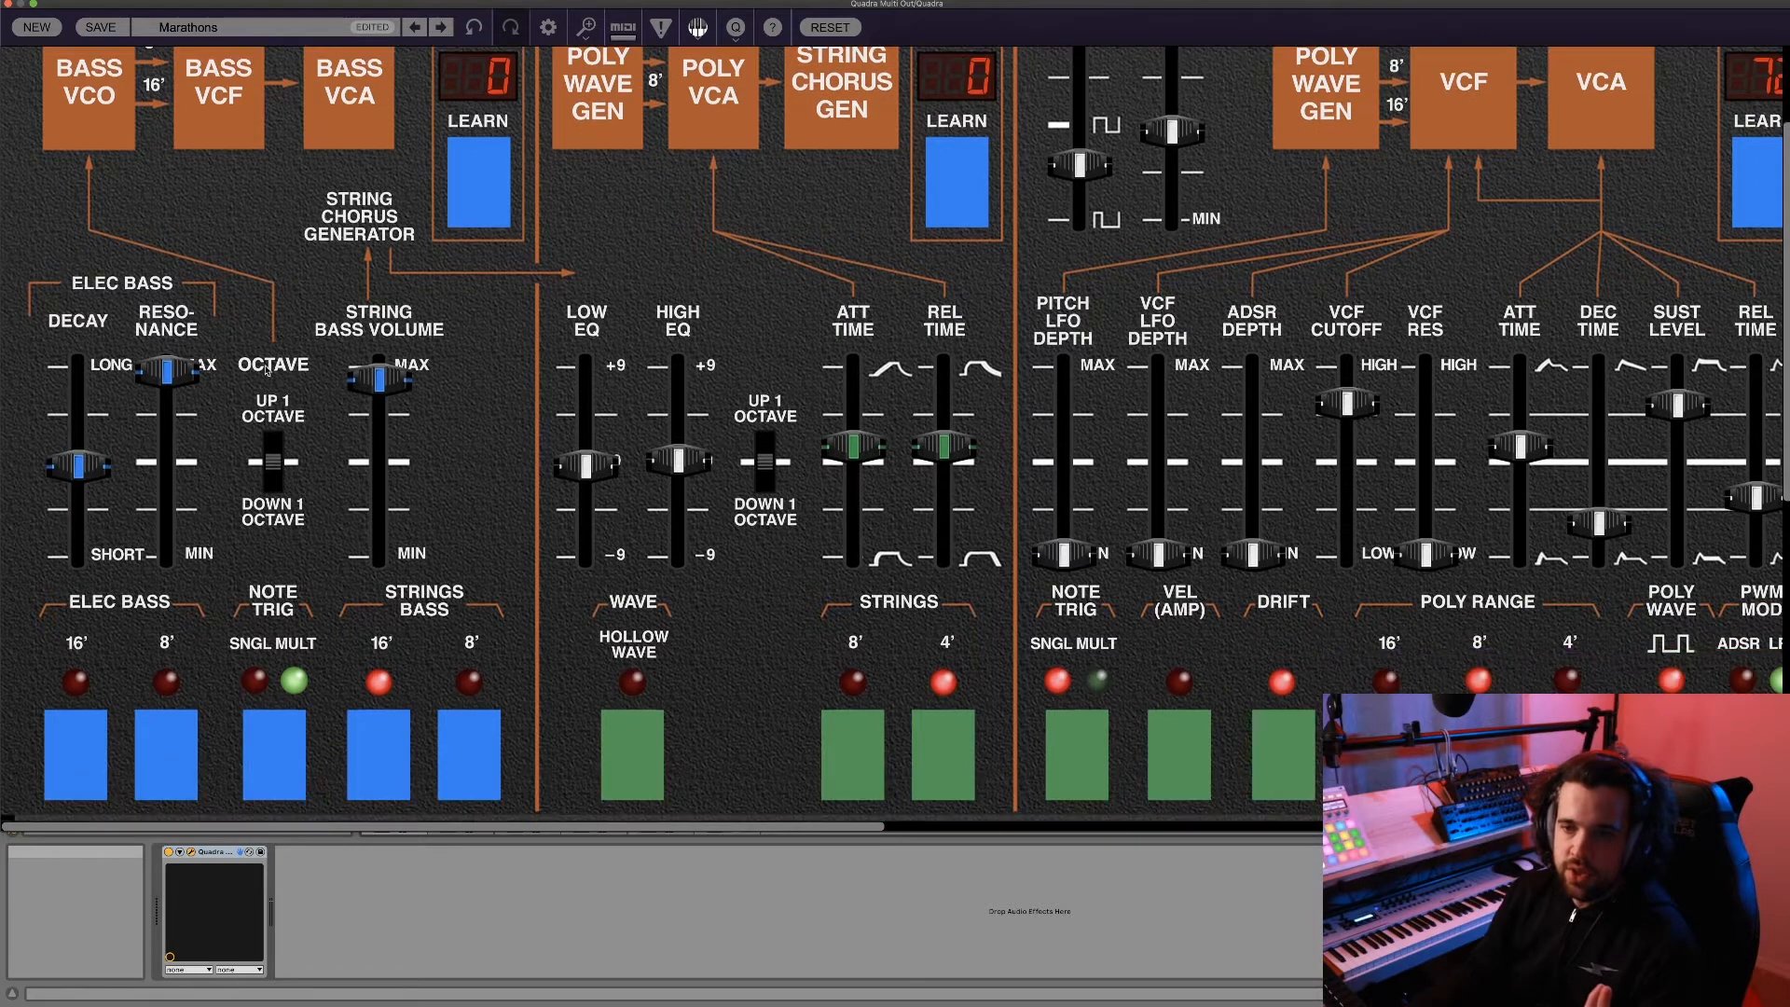
pyautogui.click(65, 733)
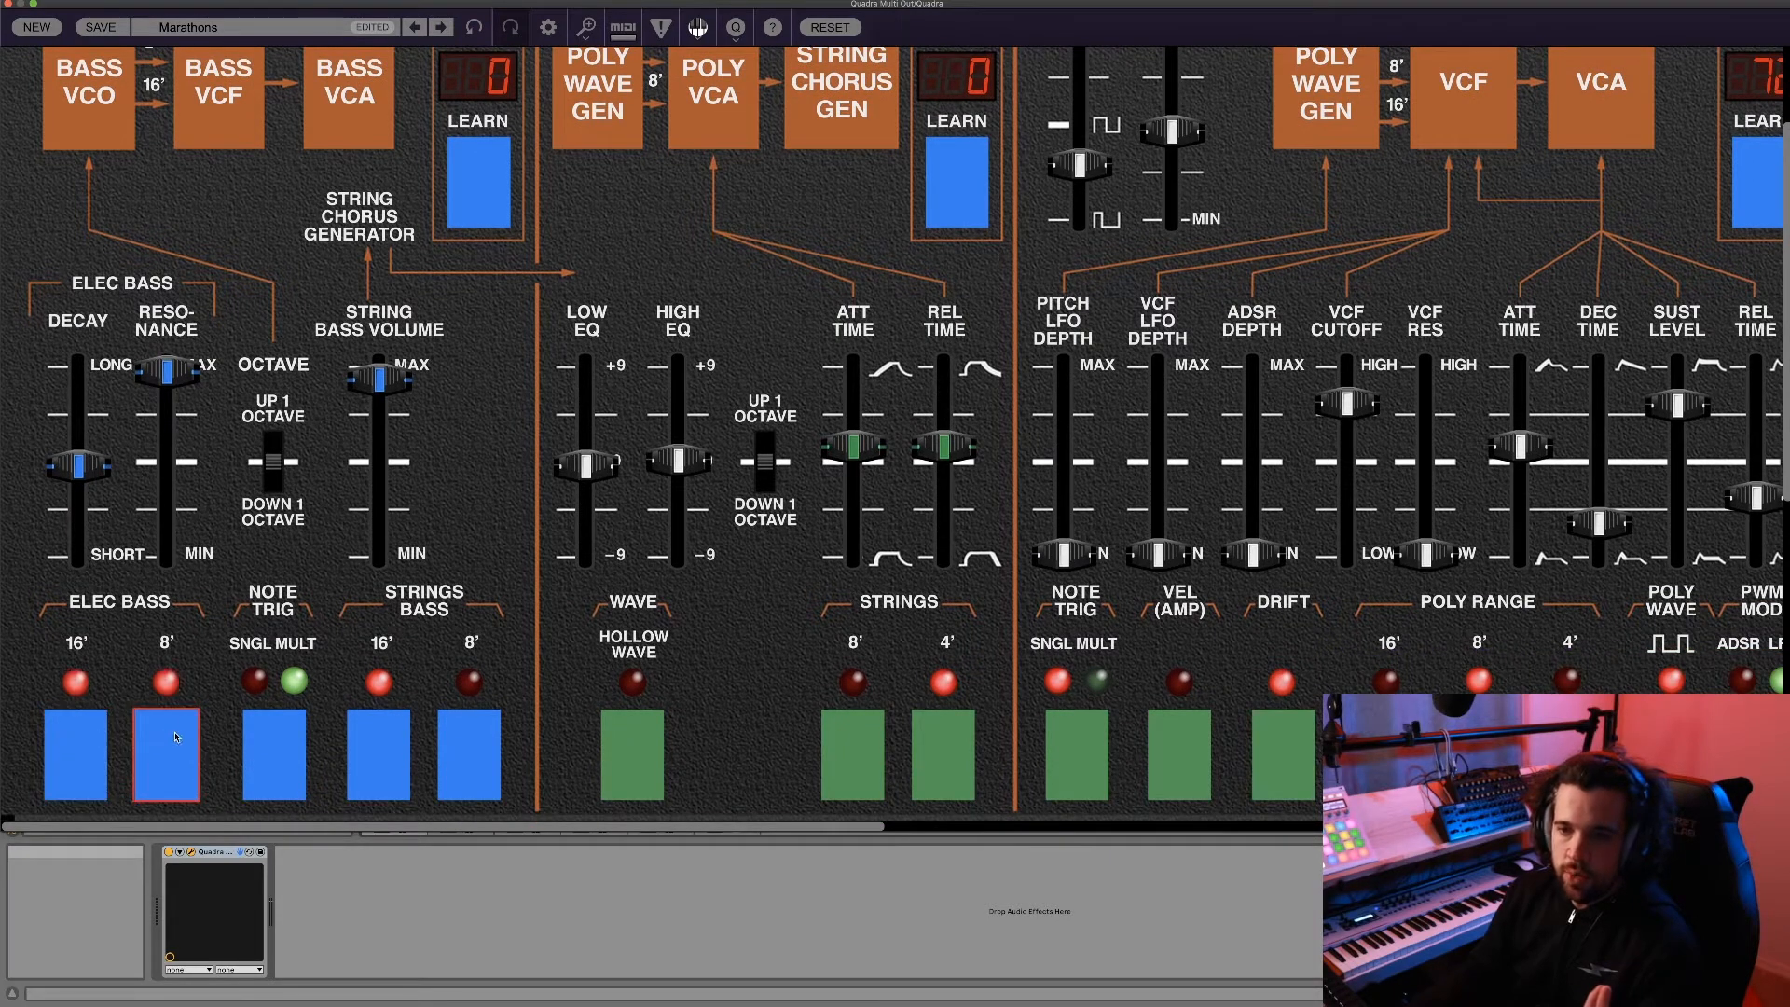
pyautogui.click(68, 736)
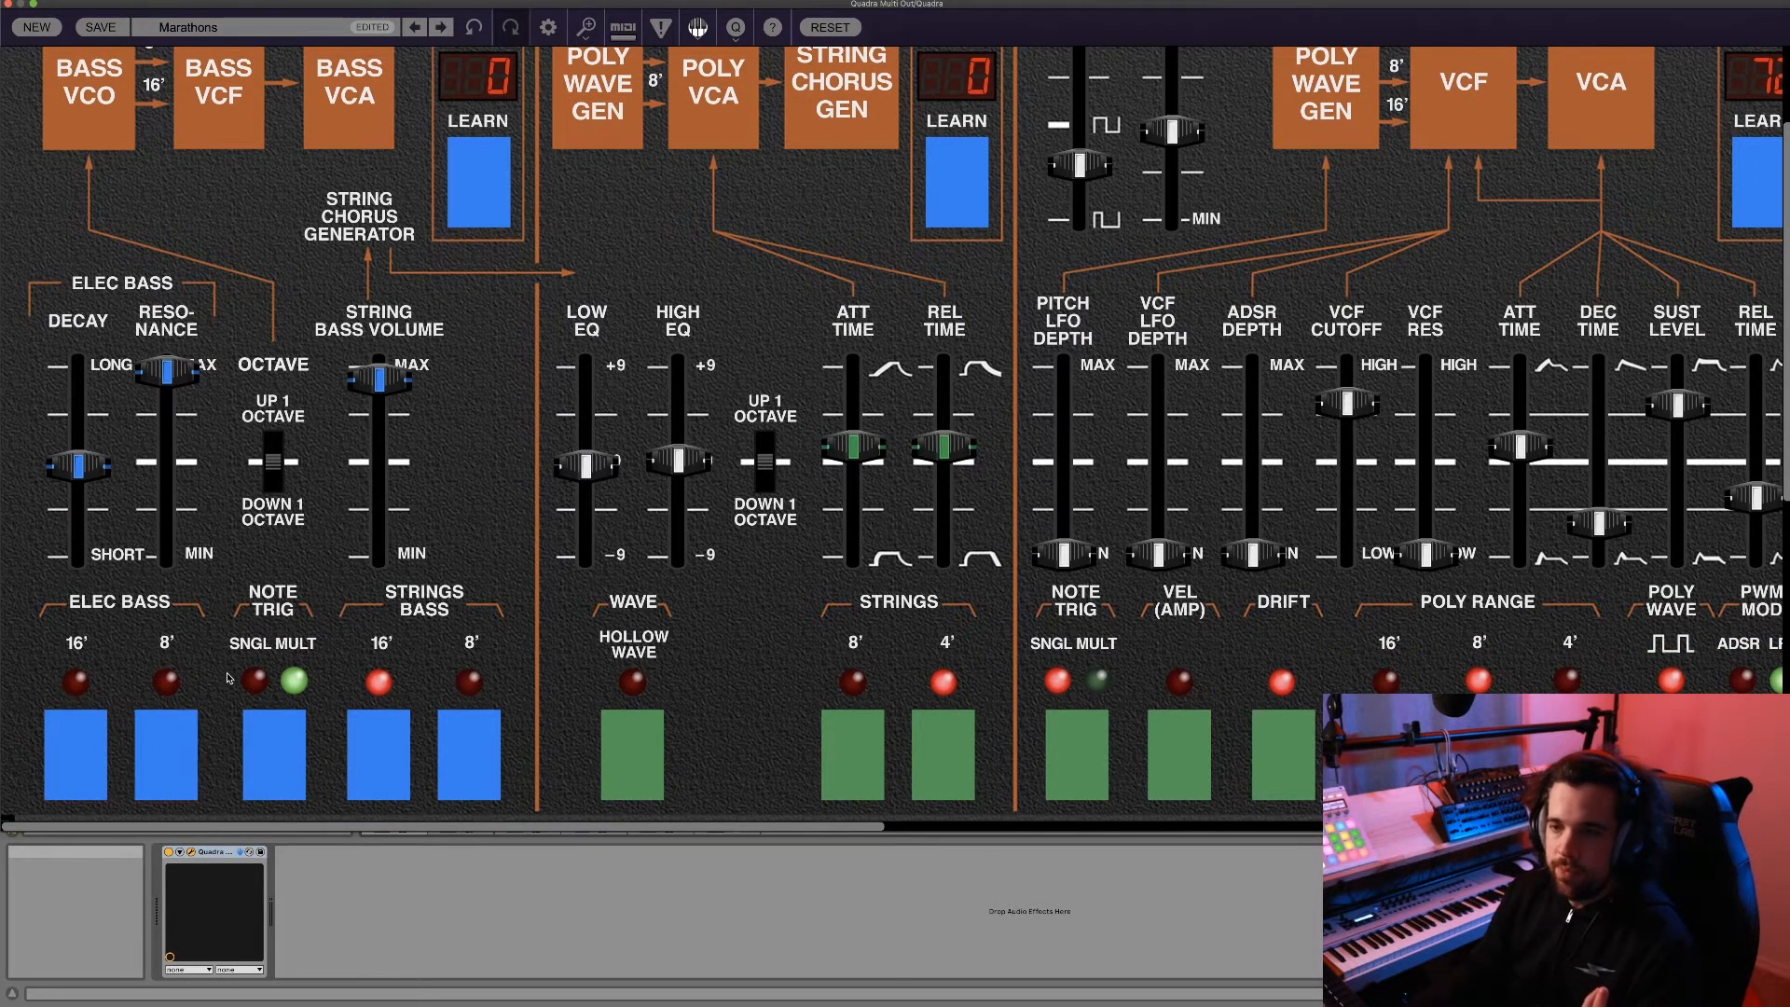
# Switch the Strings section's range from 4' to 8'.
pyautogui.scroll(4, 352, 686)
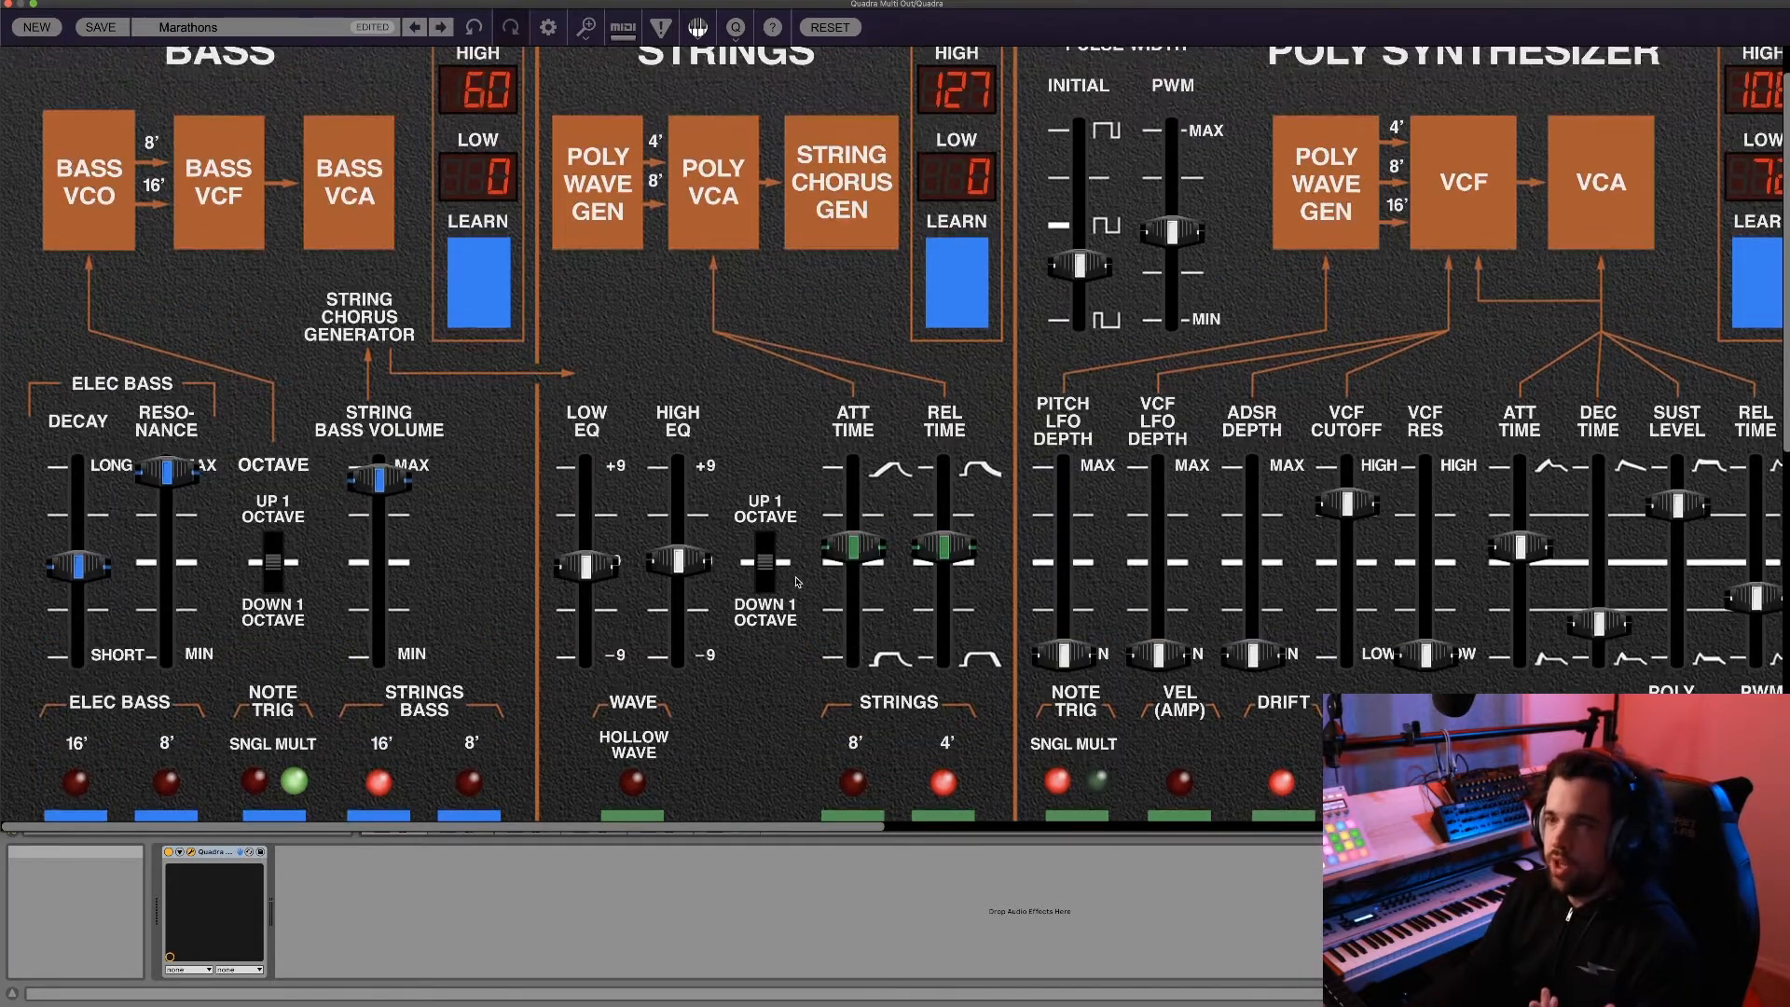
pyautogui.scroll(-2, 776, 353)
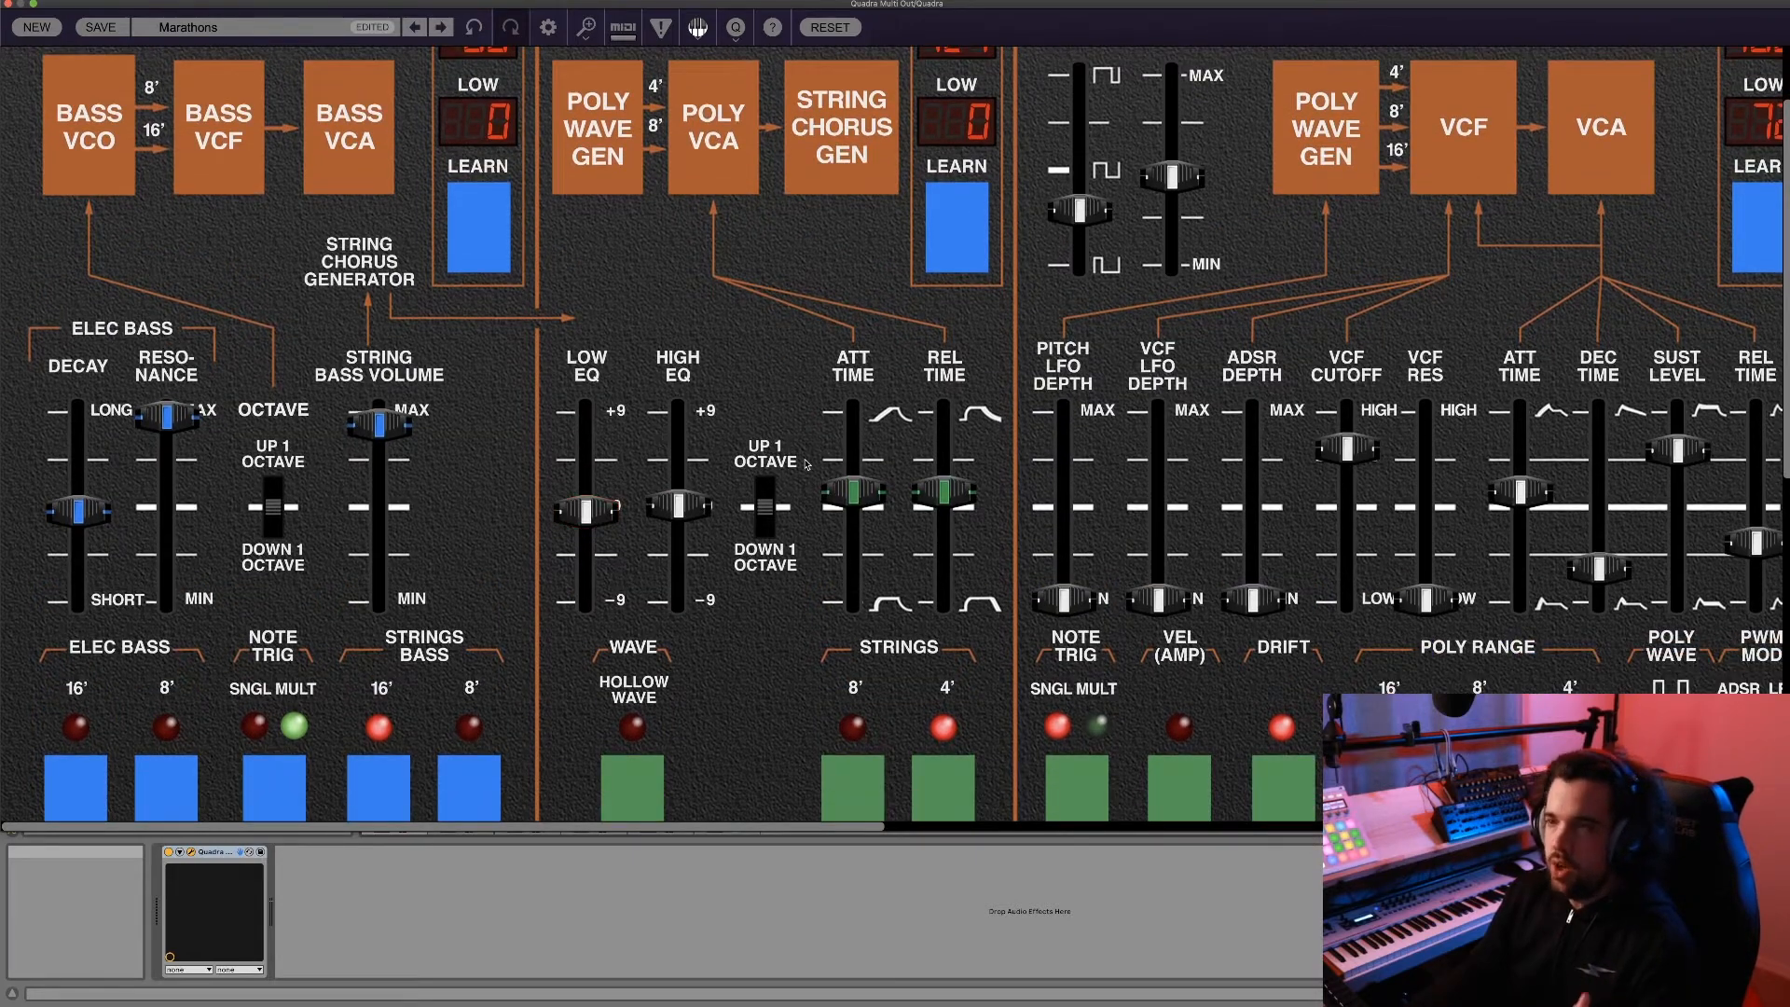
pyautogui.scroll(-1, 811, 606)
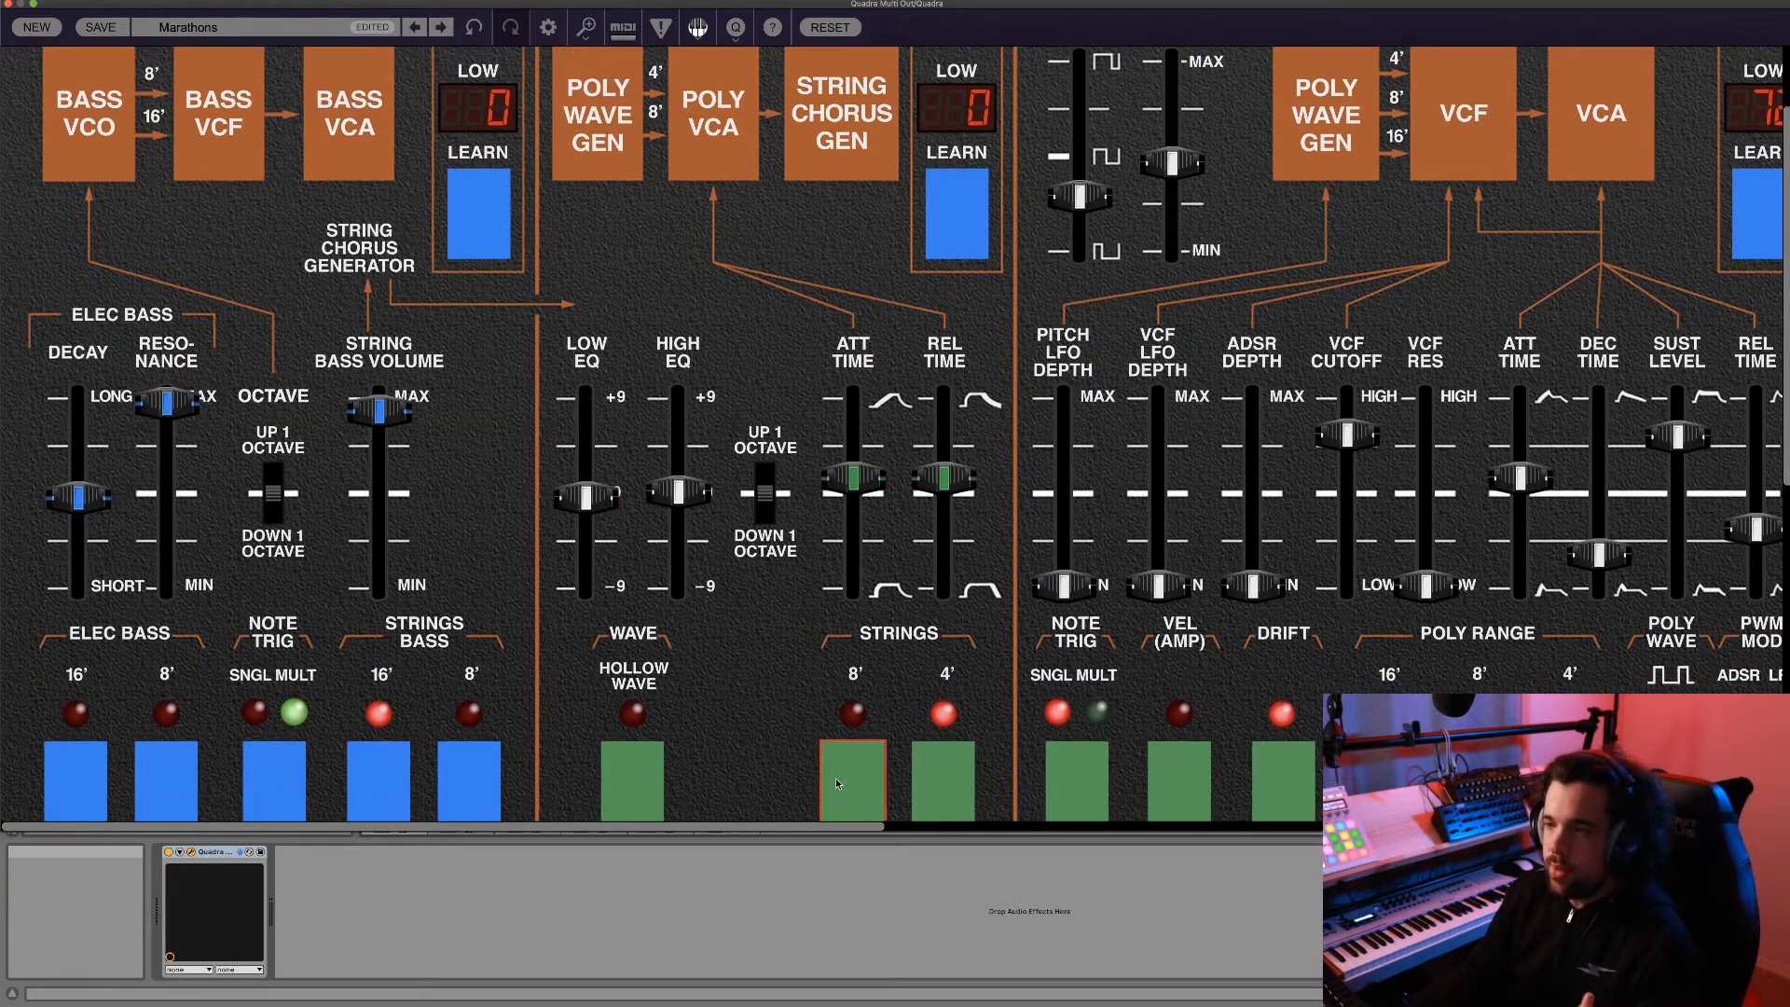
pyautogui.click(843, 783)
pyautogui.click(918, 768)
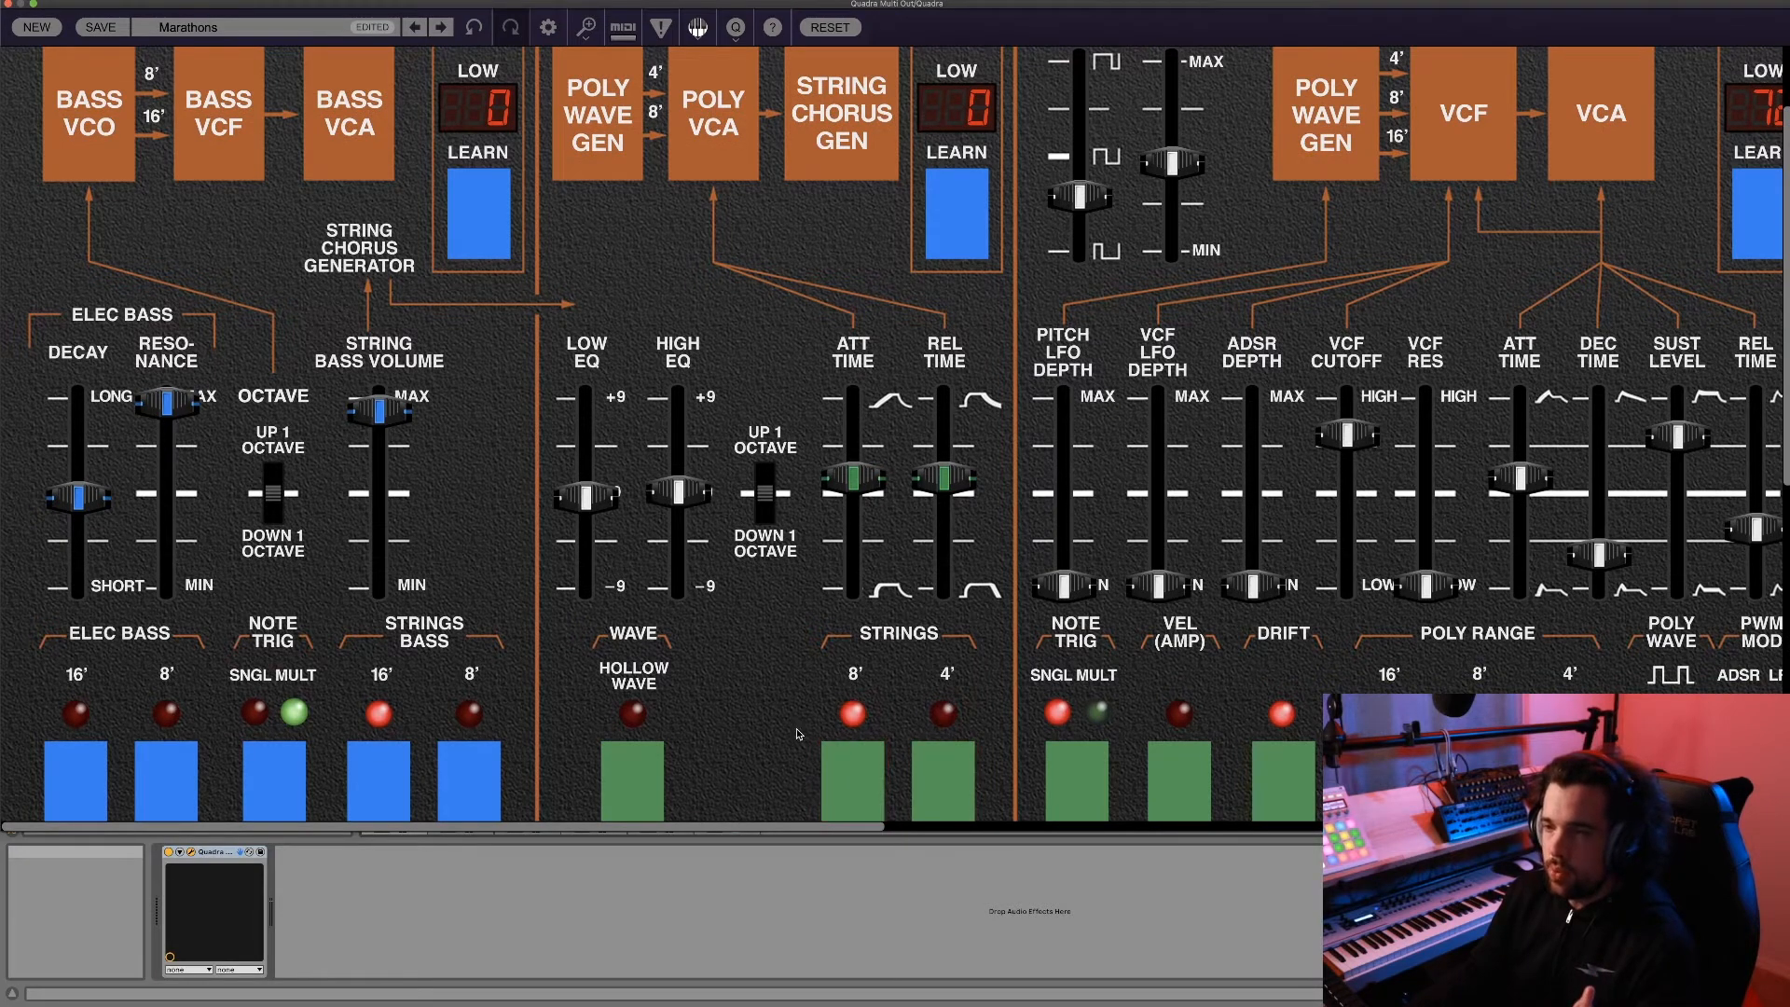
# Raise the Poly Synthesizer's VCF LFO Depth slightly above minimum.
pyautogui.scroll(-1, 797, 722)
pyautogui.scroll(5, 797, 722)
pyautogui.scroll(-5, 797, 723)
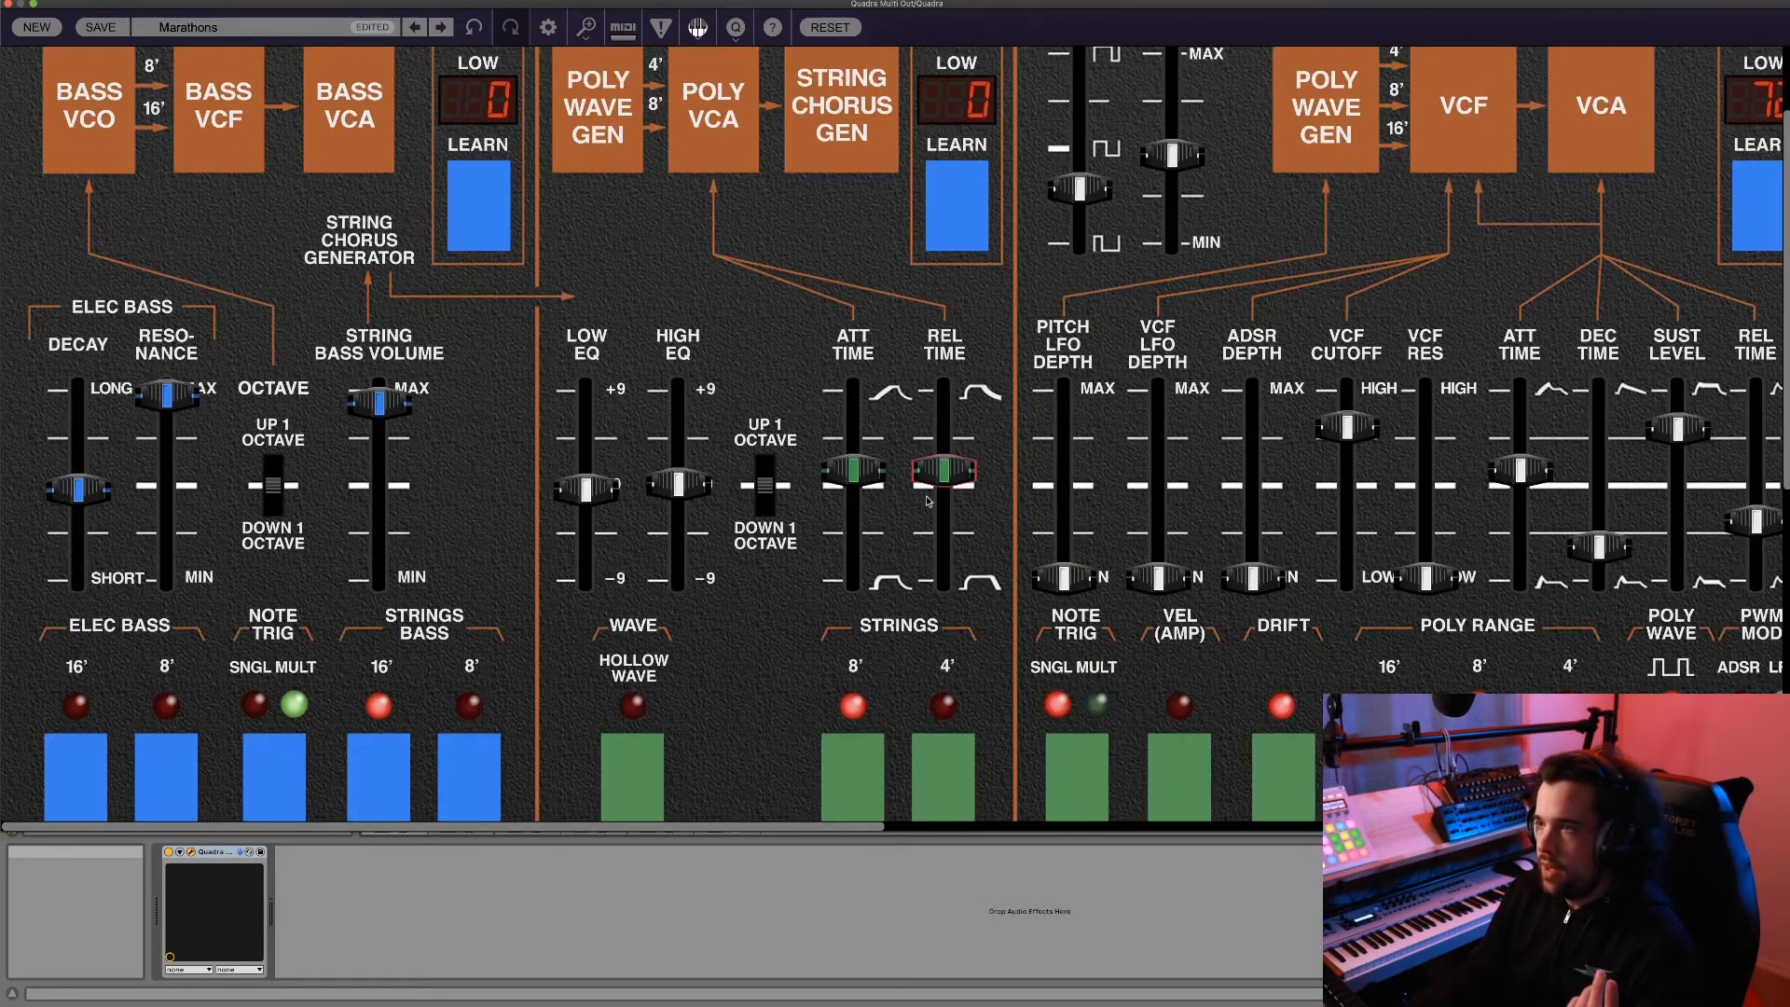
pyautogui.moveTo(1160, 520); pyautogui.dragTo(1157, 512)
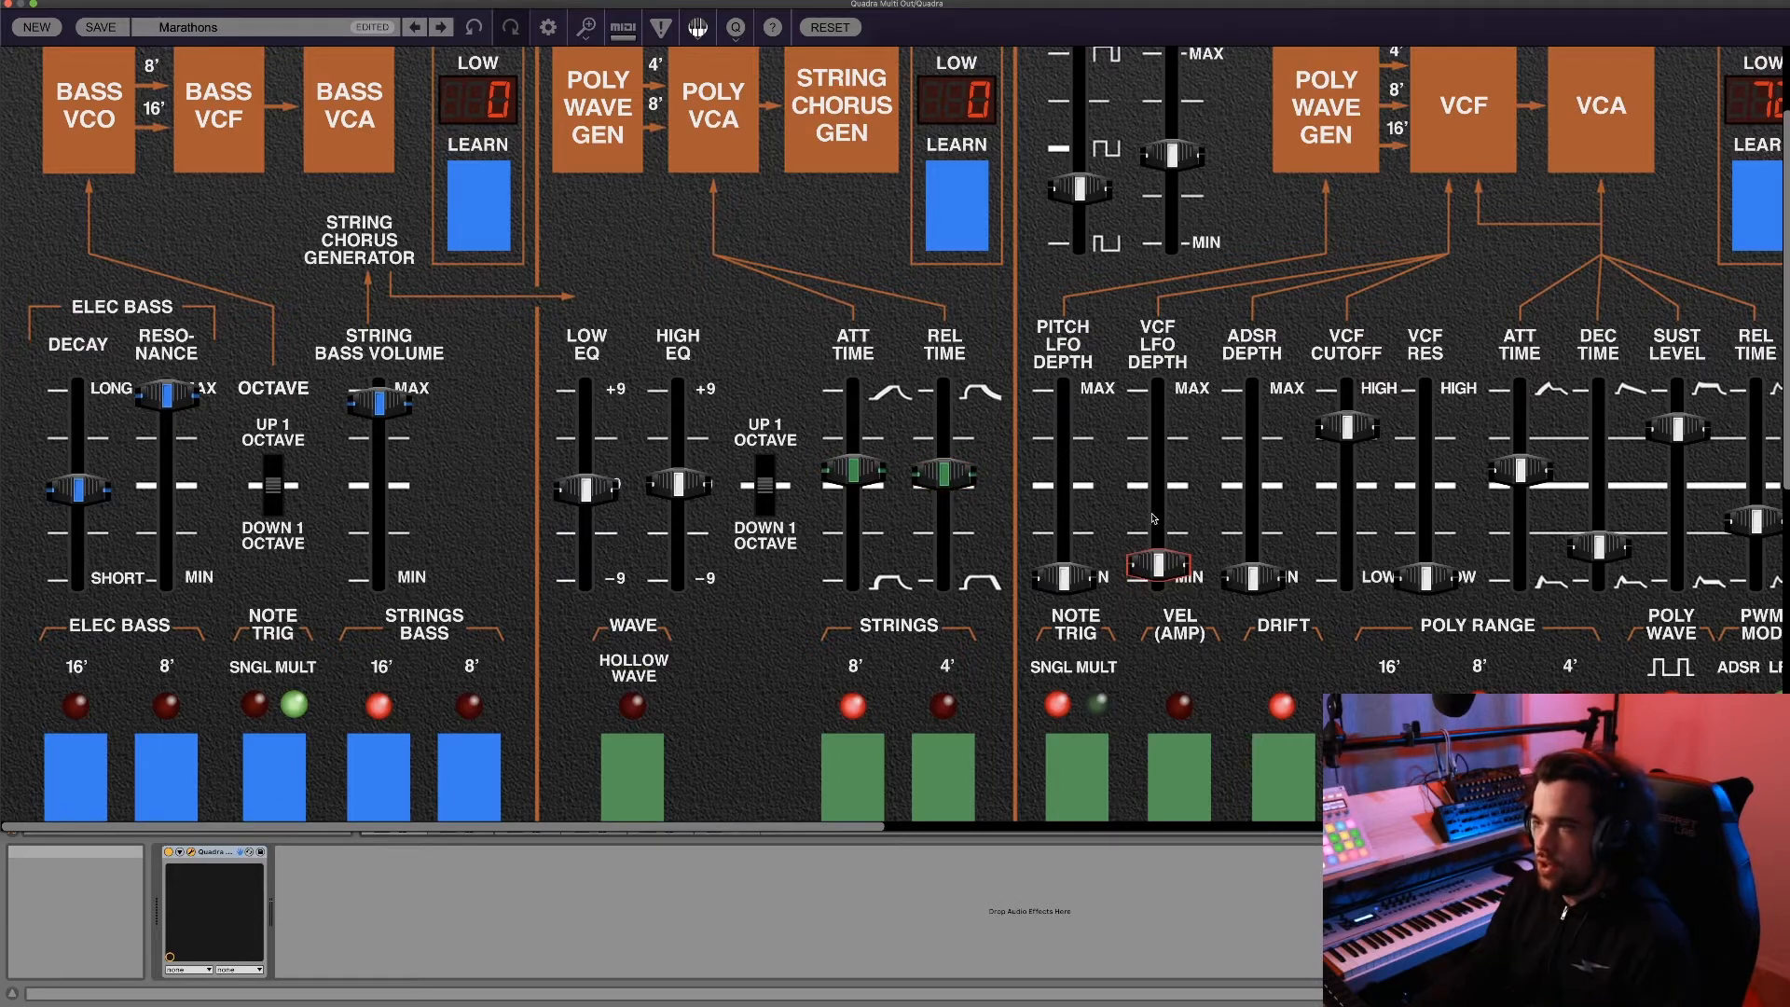
pyautogui.hscroll(5, 1160, 312)
pyautogui.hscroll(3, 1177, 302)
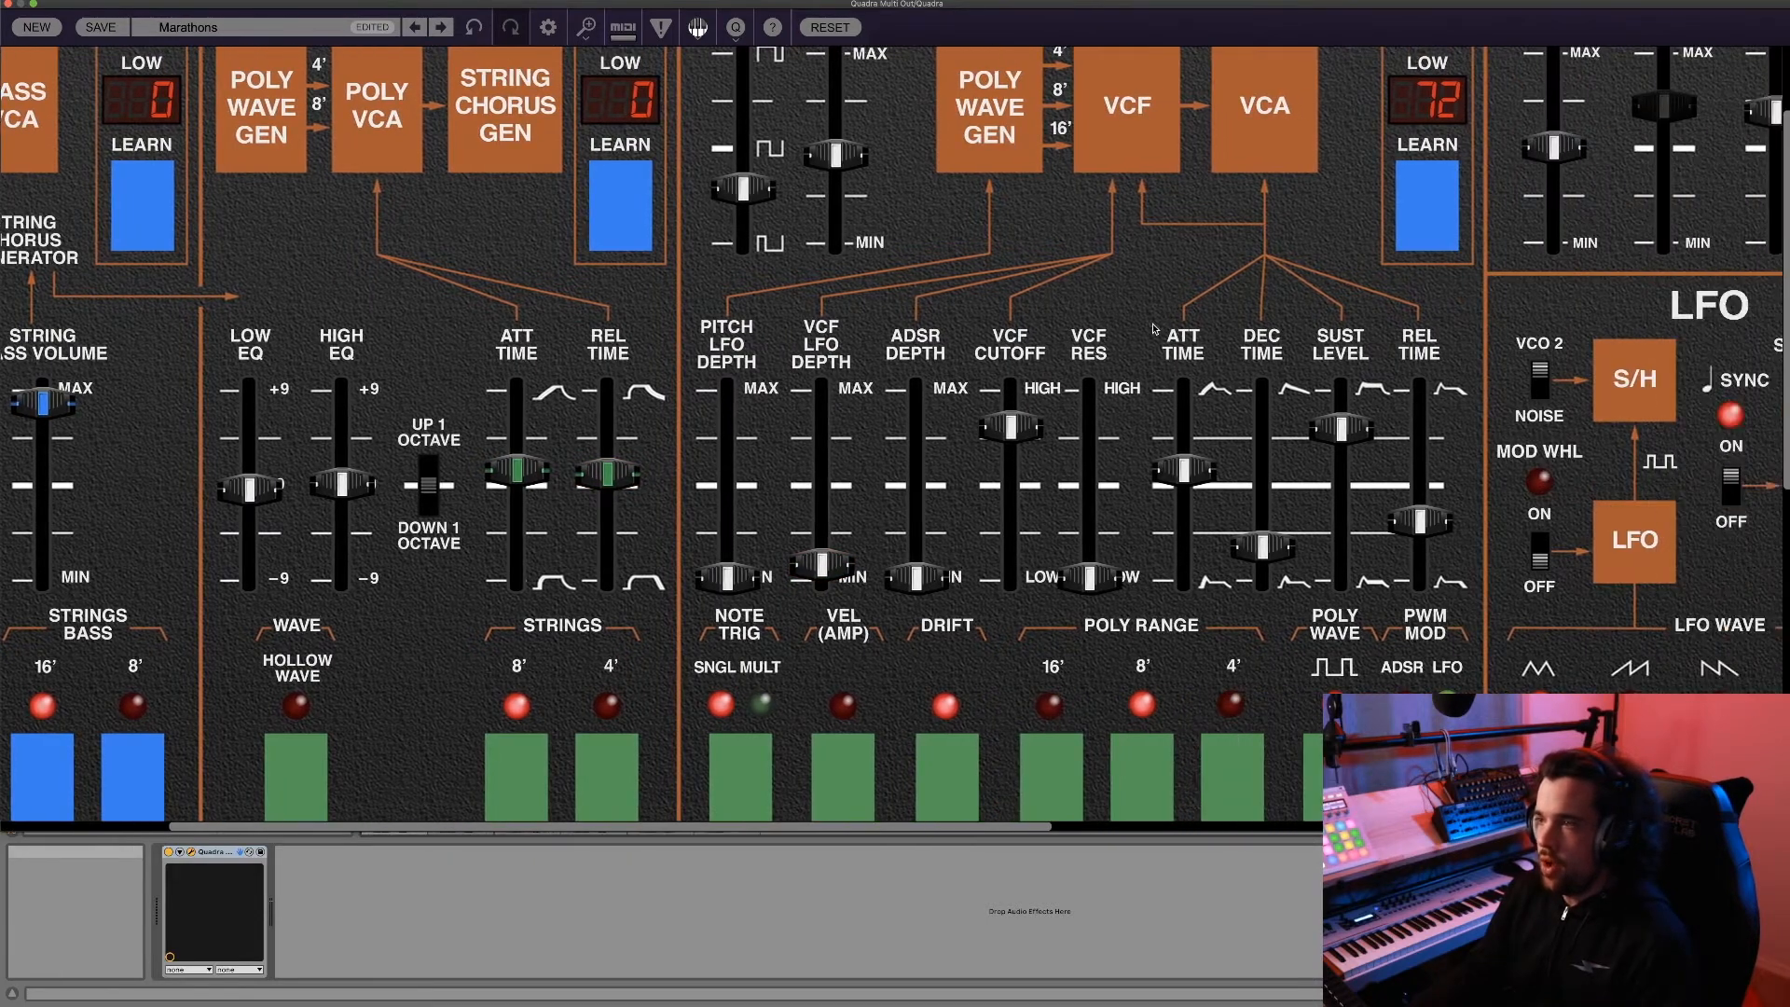
# Examine the Poly Synthesizer's controls, the LFO and the Lead Synthesizer's VCO section.
pyautogui.scroll(3, 1155, 317)
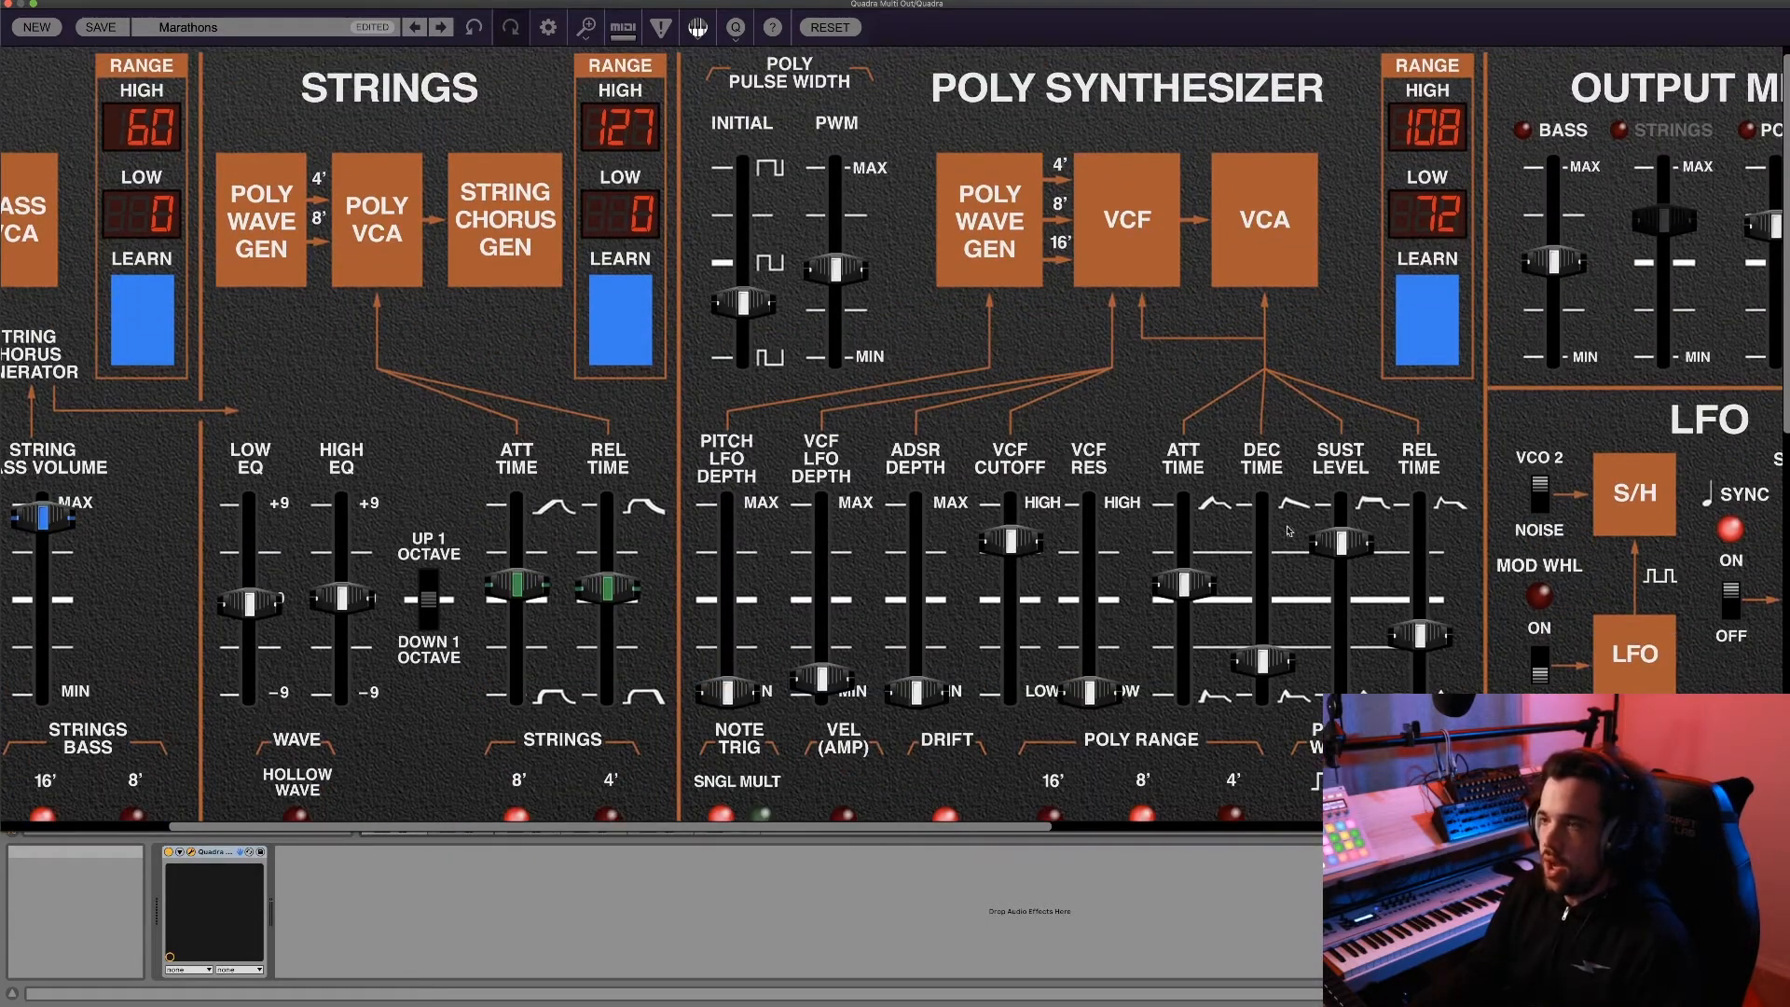
pyautogui.scroll(-1, 1025, 508)
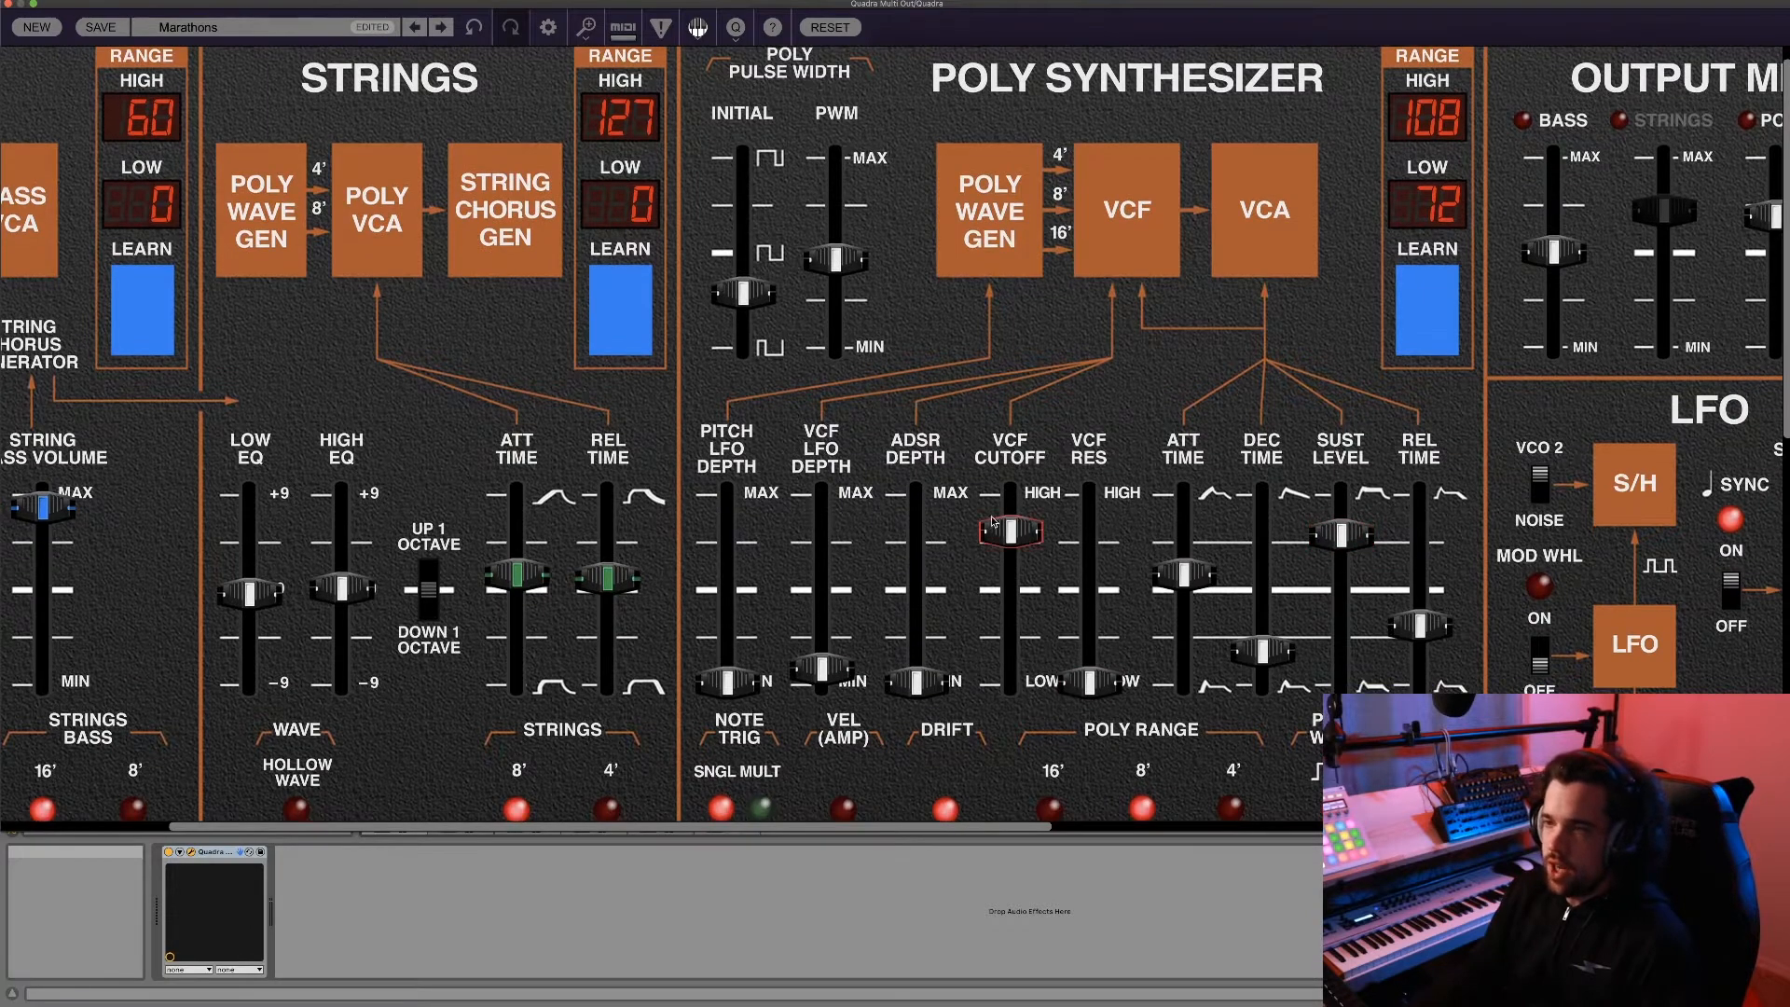
pyautogui.scroll(-1, 854, 511)
pyautogui.scroll(-3, 816, 471)
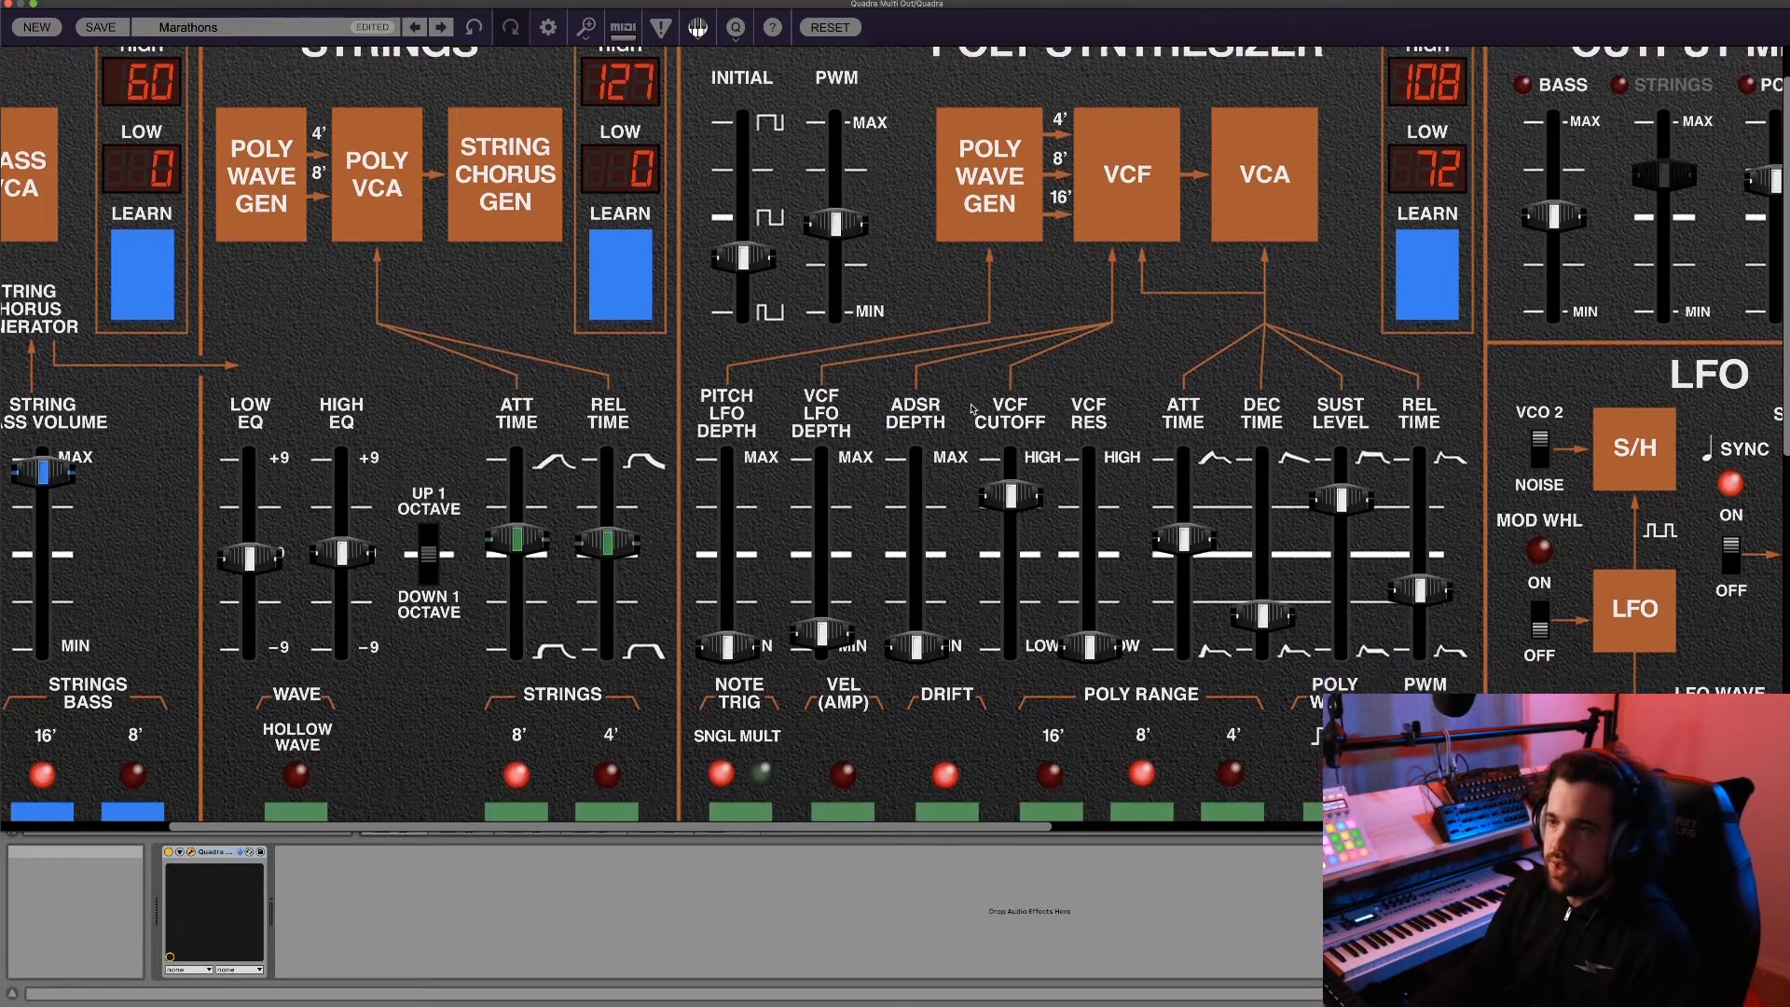
pyautogui.scroll(6, 946, 373)
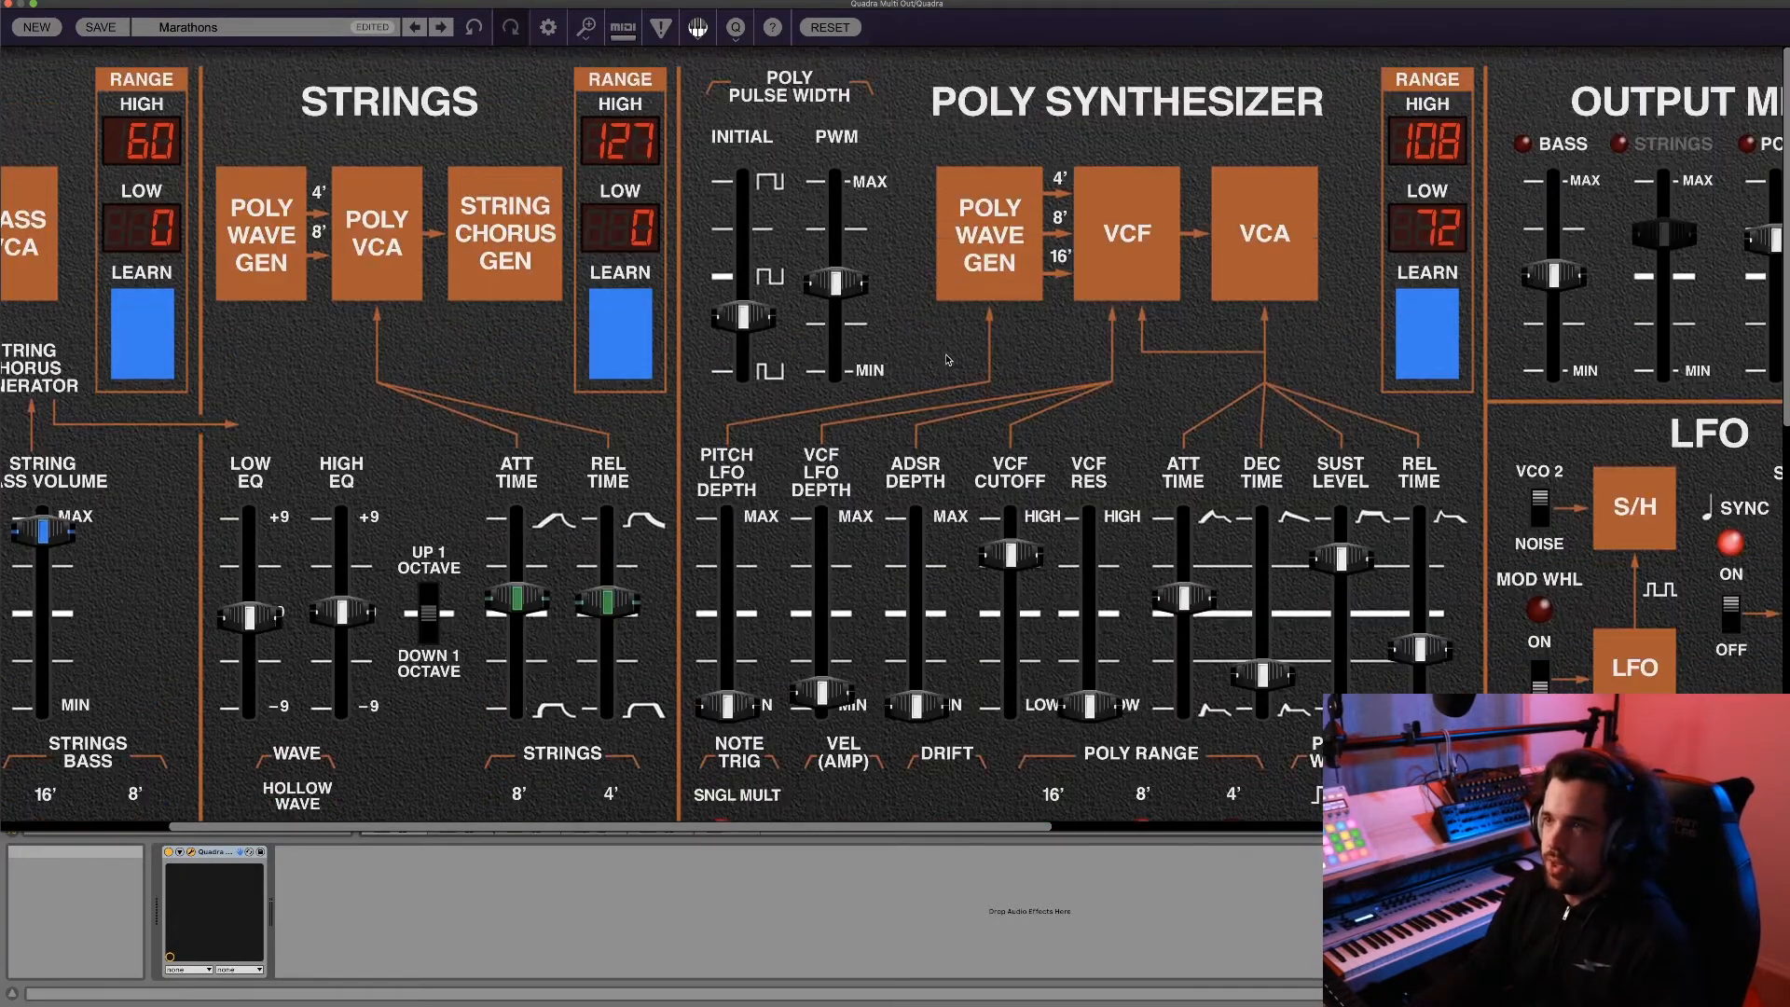
pyautogui.scroll(-5, 946, 350)
pyautogui.hscroll(10, 945, 349)
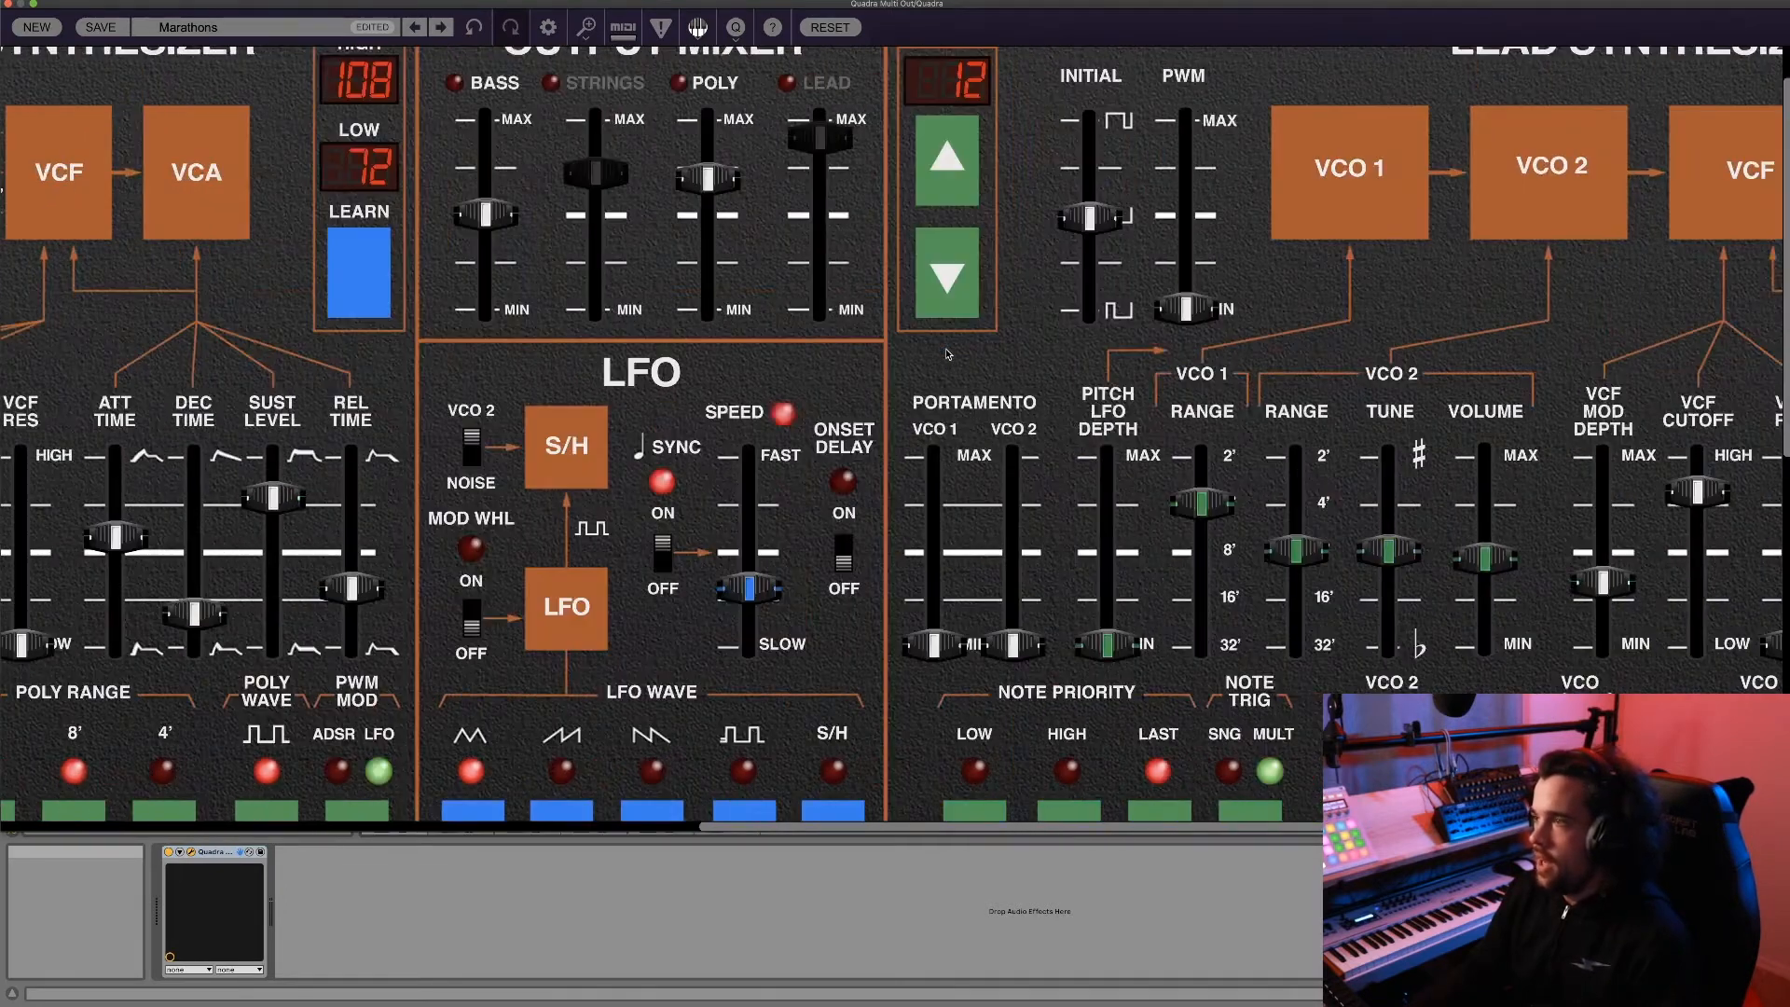
pyautogui.hscroll(3, 1411, 328)
pyautogui.hscroll(2, 1411, 328)
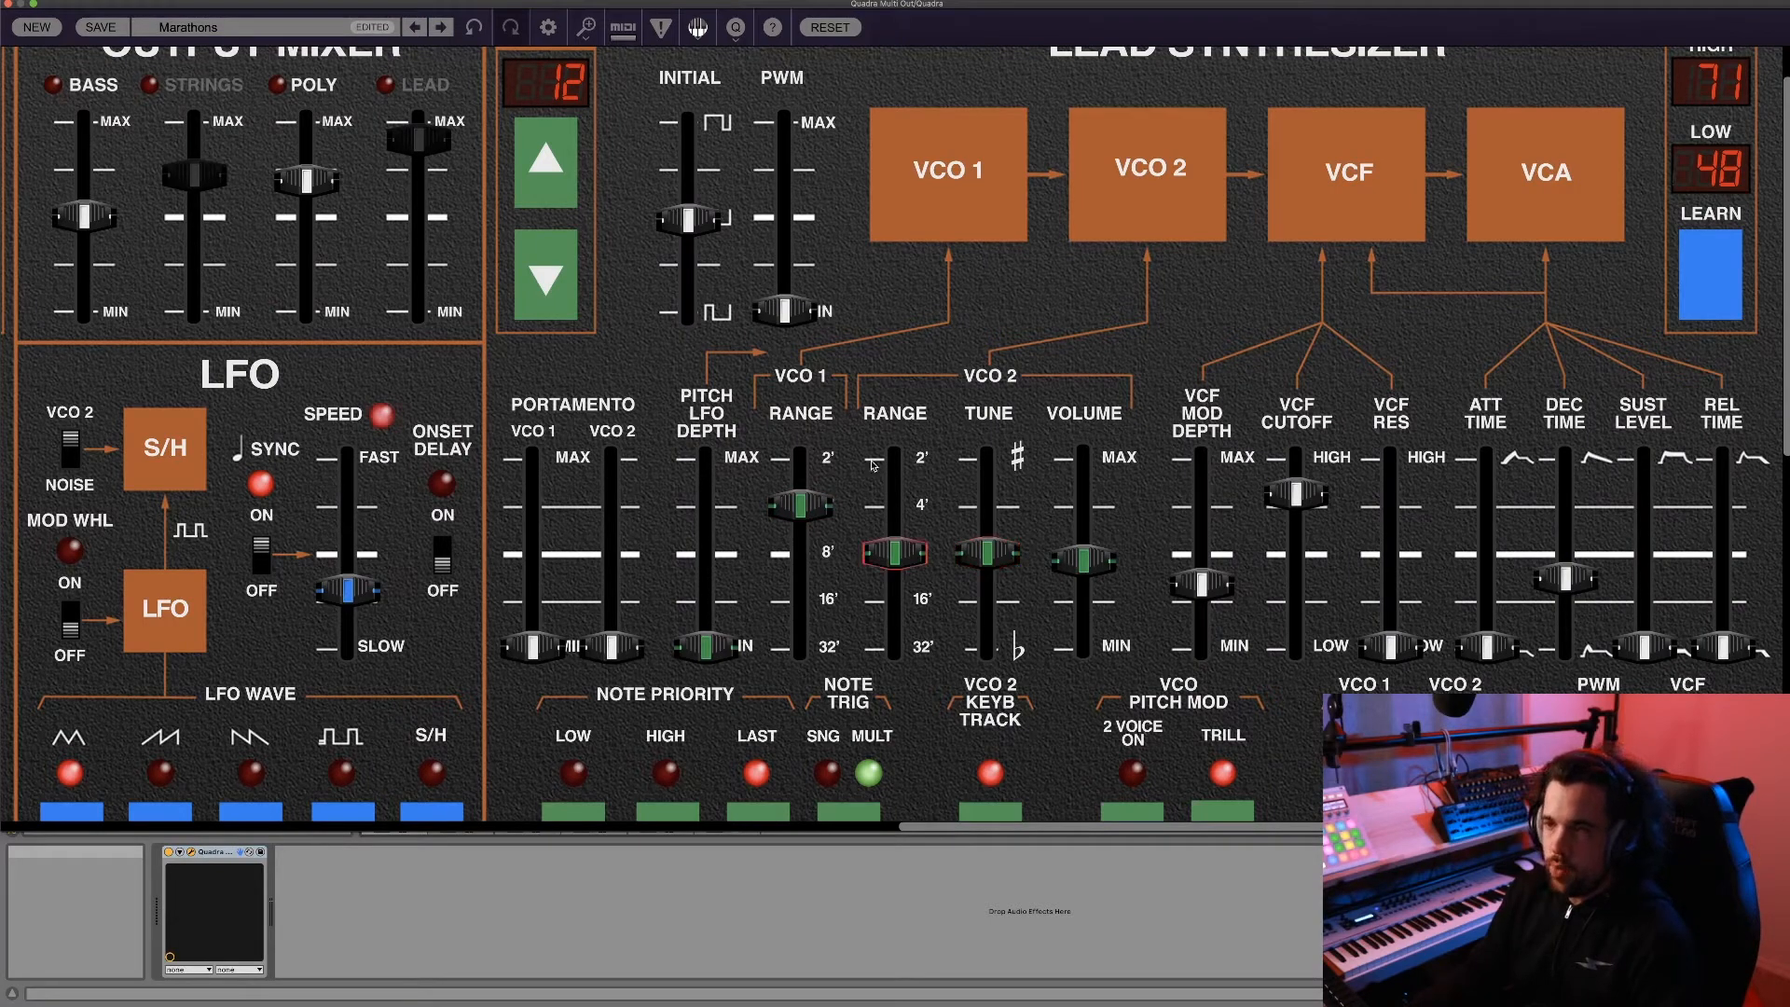
# Try the Lead Synthesizer's VCO 1 Portamento at about 35 ms/oct and return it to minimum.
pyautogui.moveTo(977, 497)
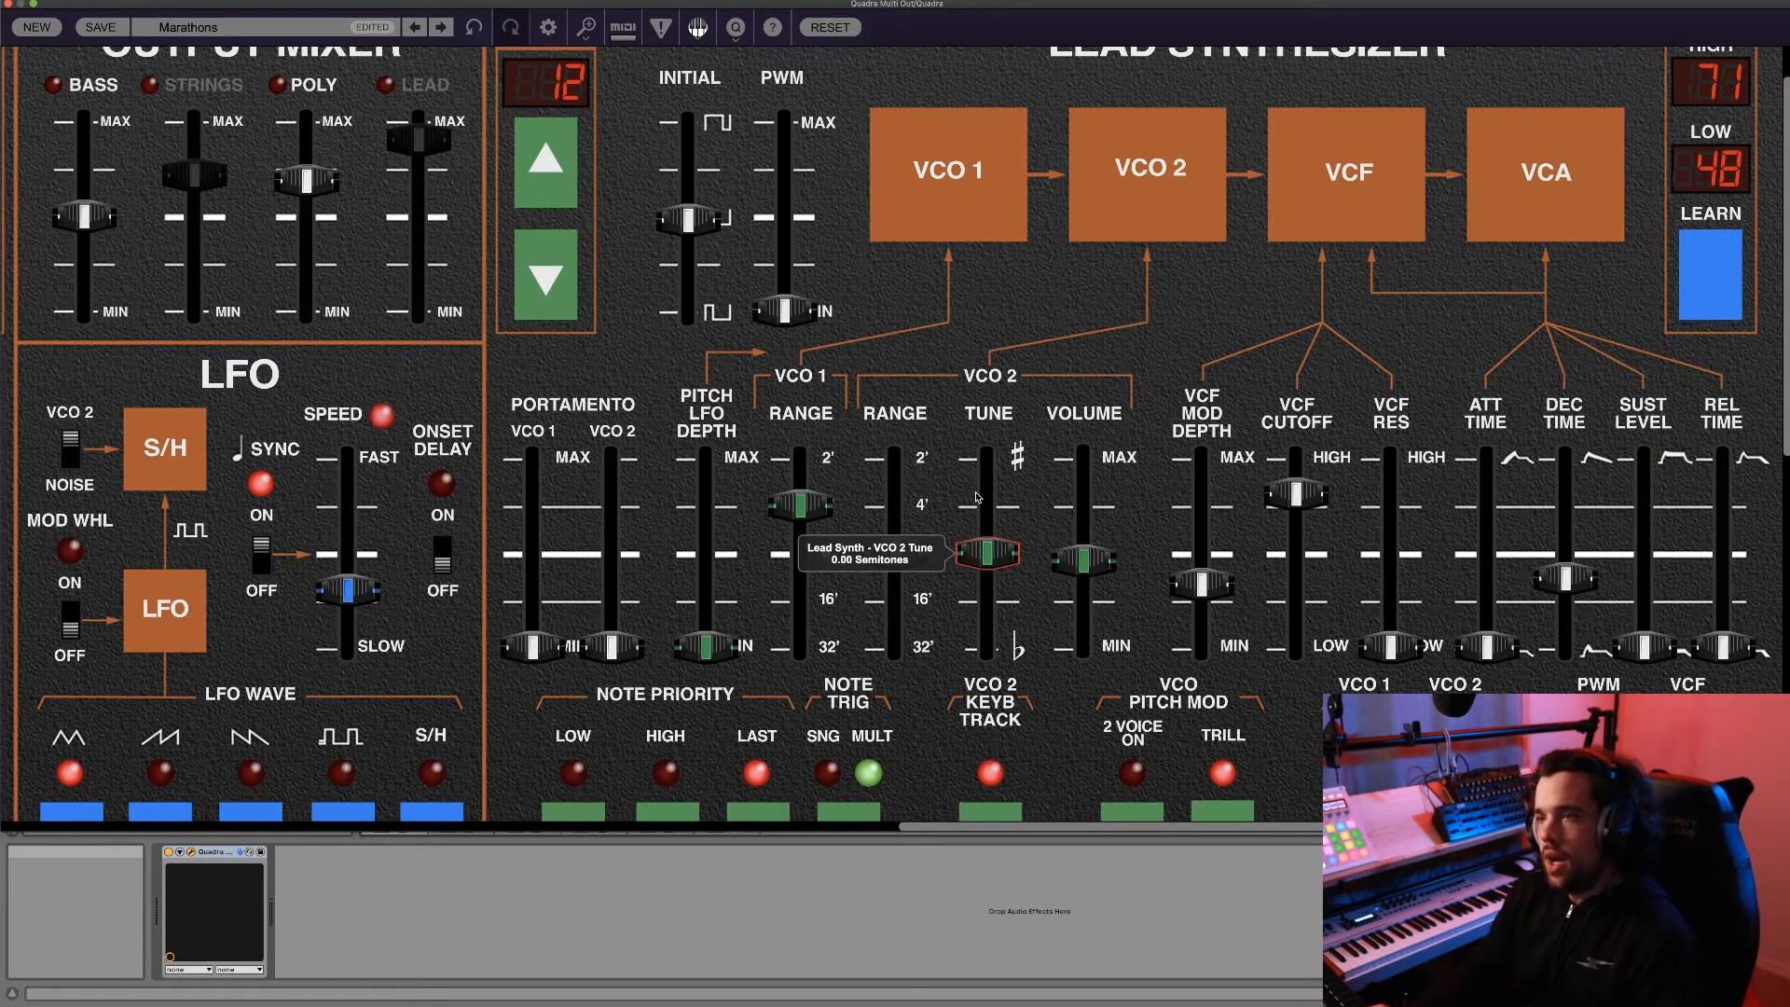
pyautogui.moveTo(534, 583)
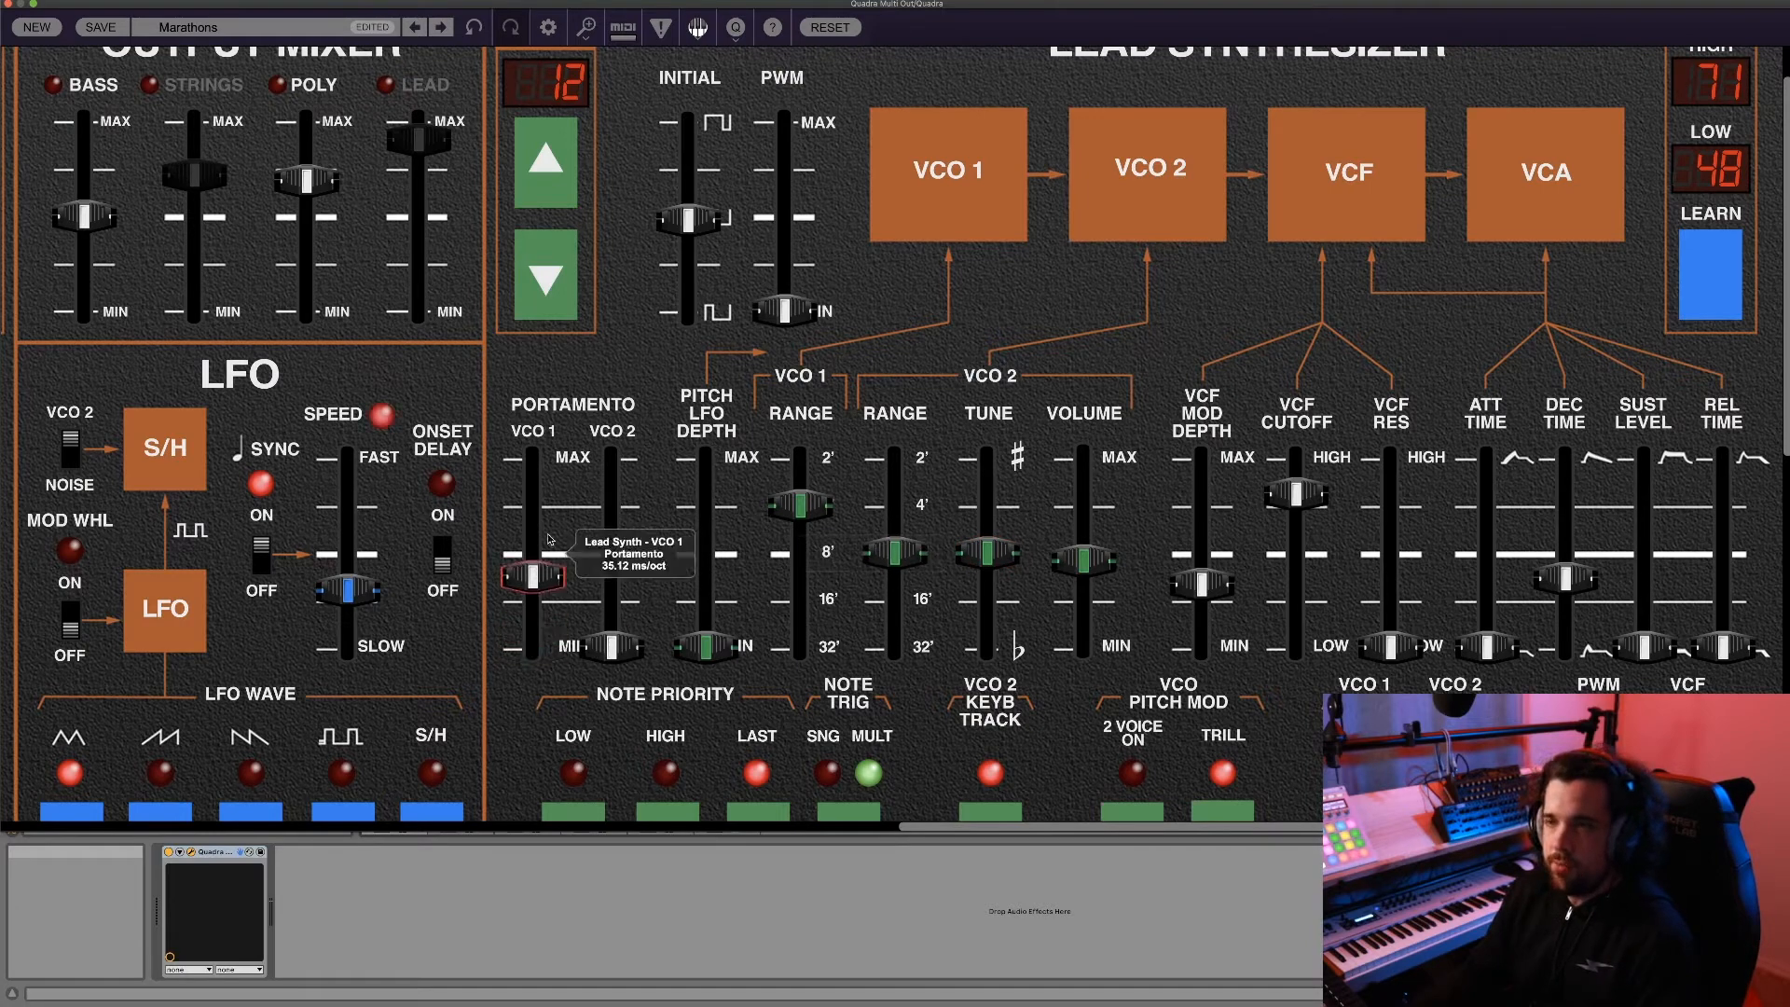
pyautogui.scroll(-2, 954, 357)
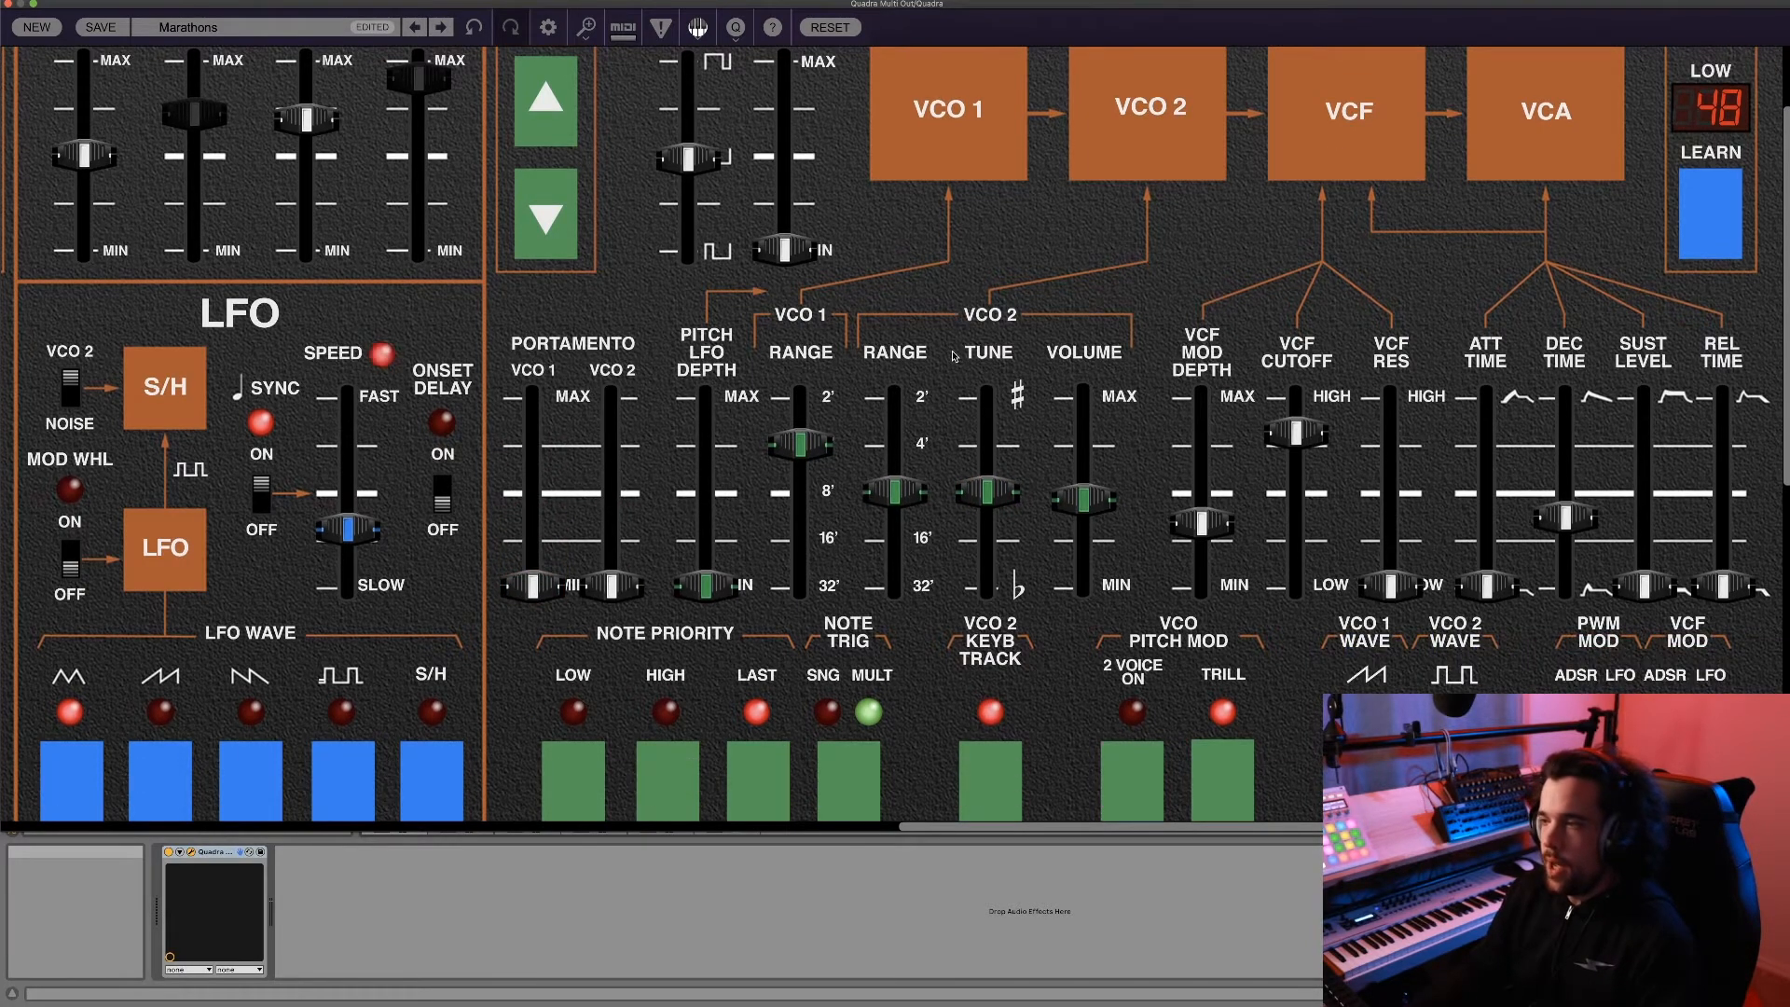
# Switch on Trill in the Lead Synthesizer's VCO Pitch Mod.
pyautogui.scroll(3, 955, 356)
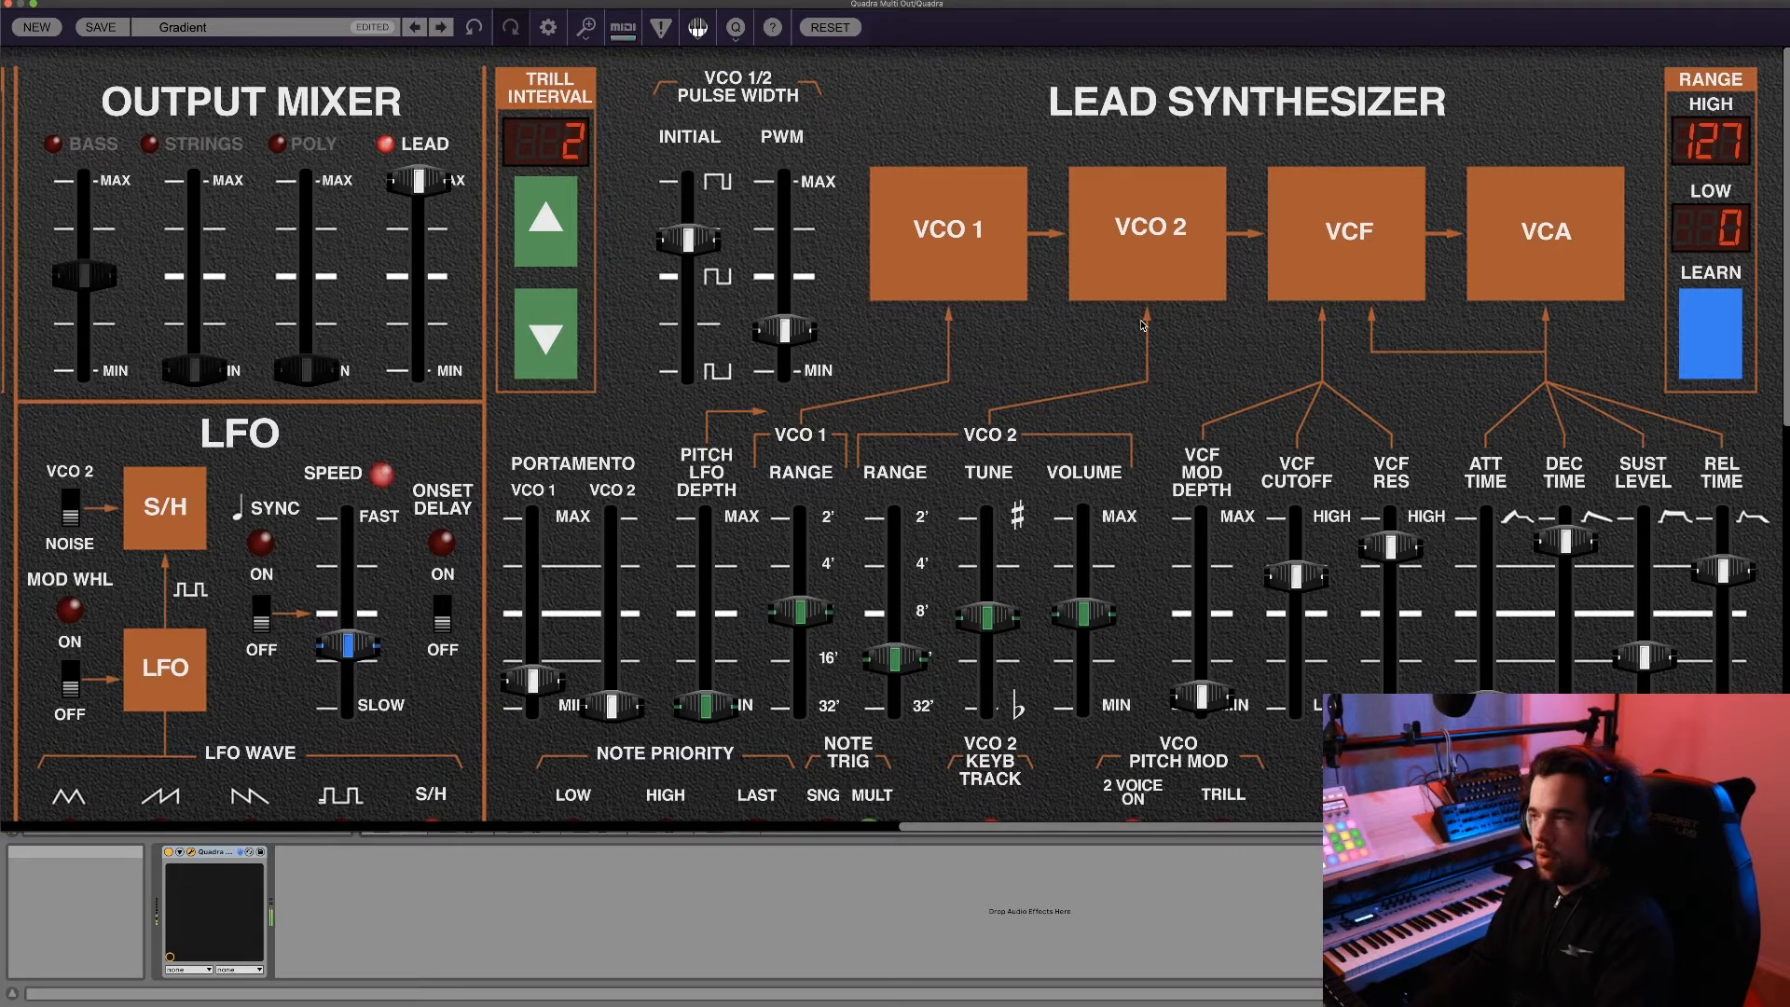
pyautogui.scroll(-3, 1056, 323)
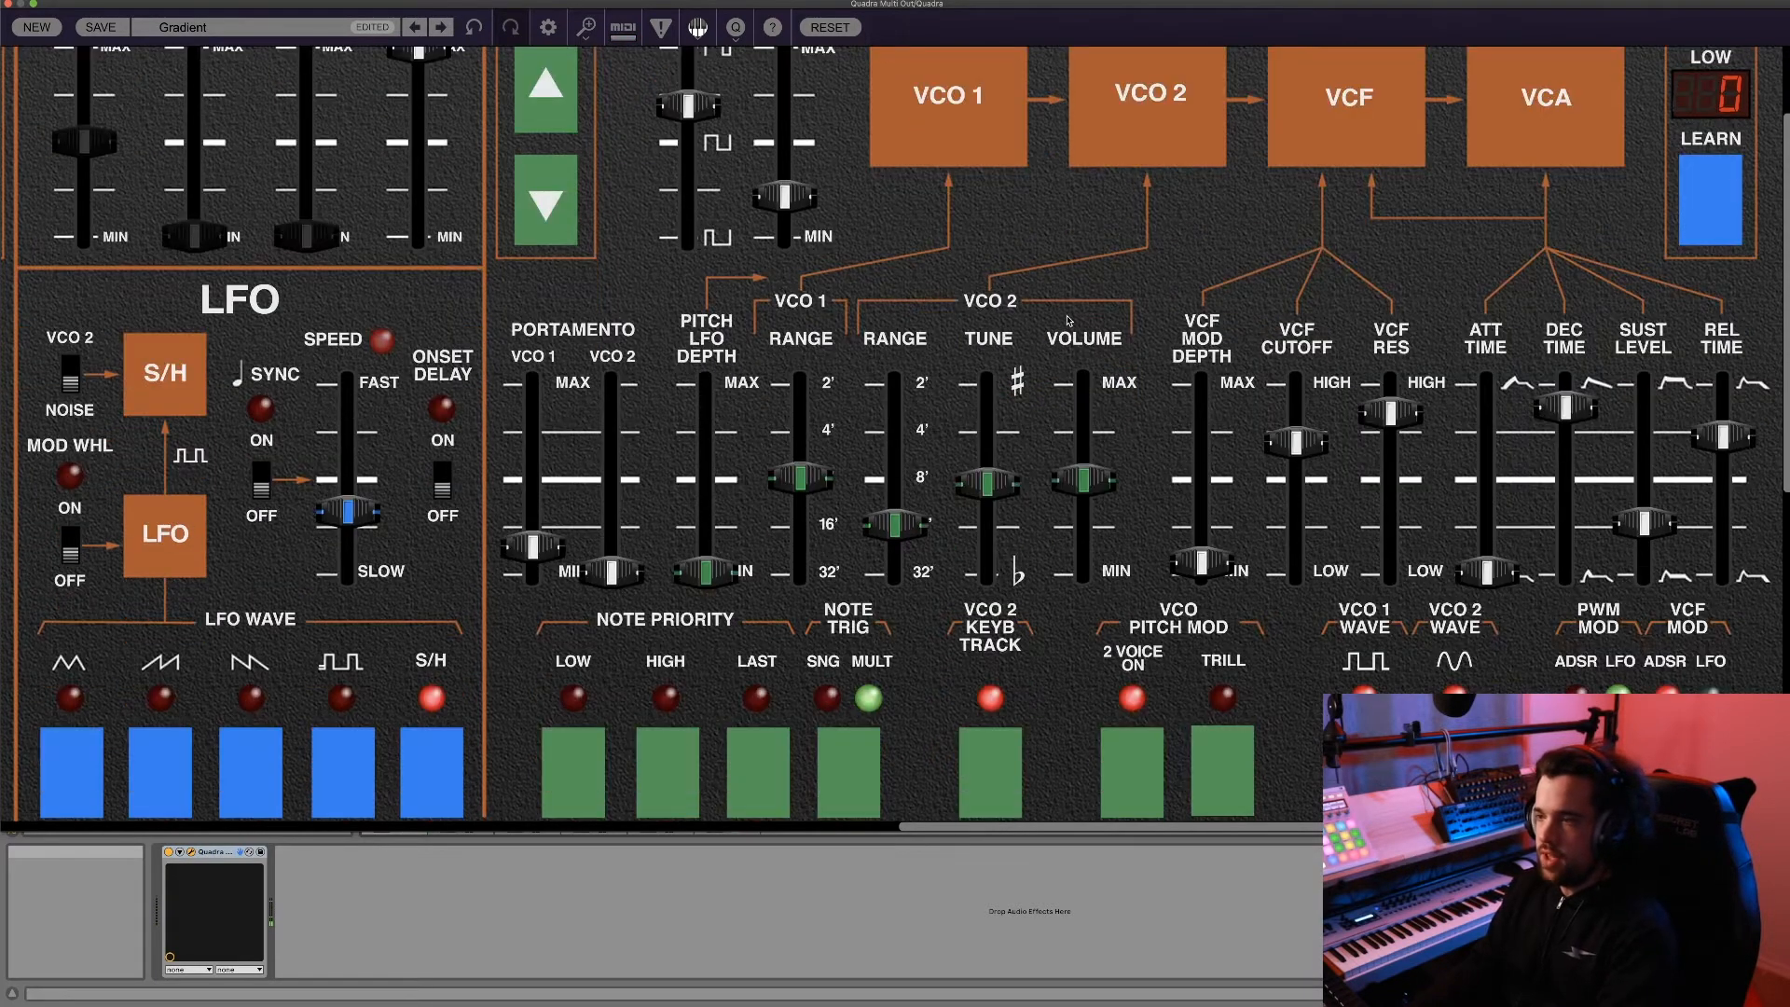
pyautogui.click(1232, 767)
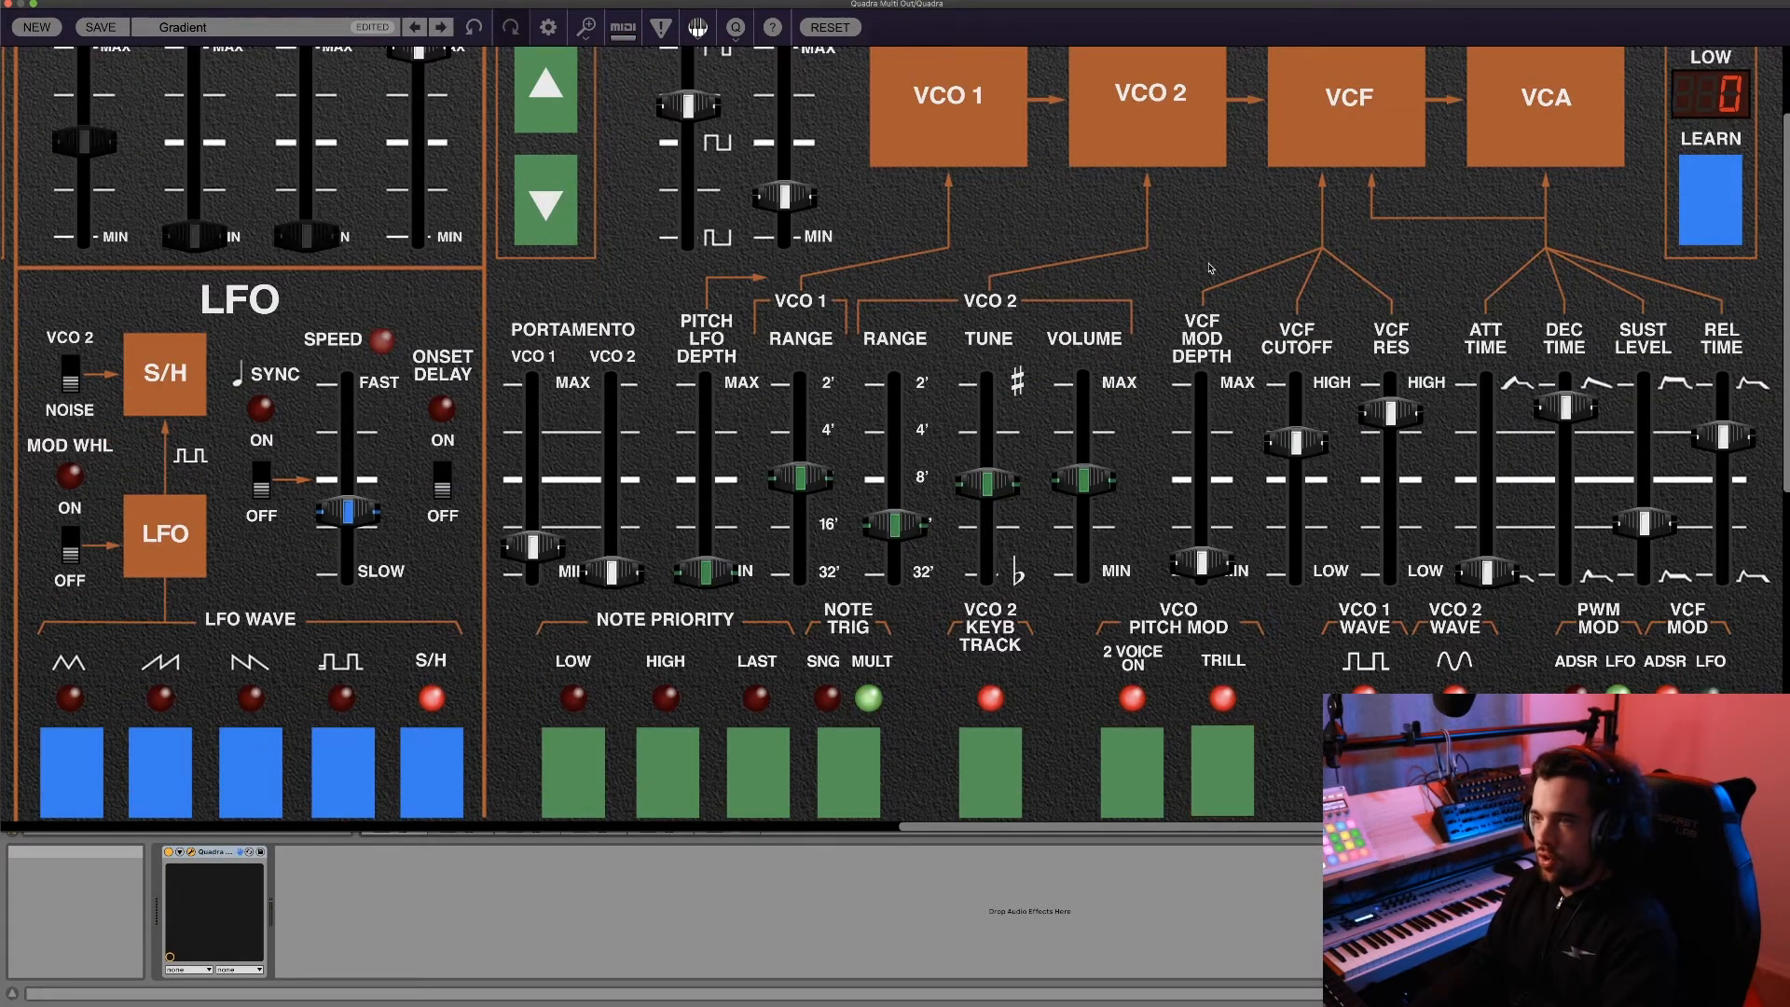
# Lower the Lead Synthesizer's Release Time to minimum and raise the Trill Interval to 12.
pyautogui.scroll(3, 515, 172)
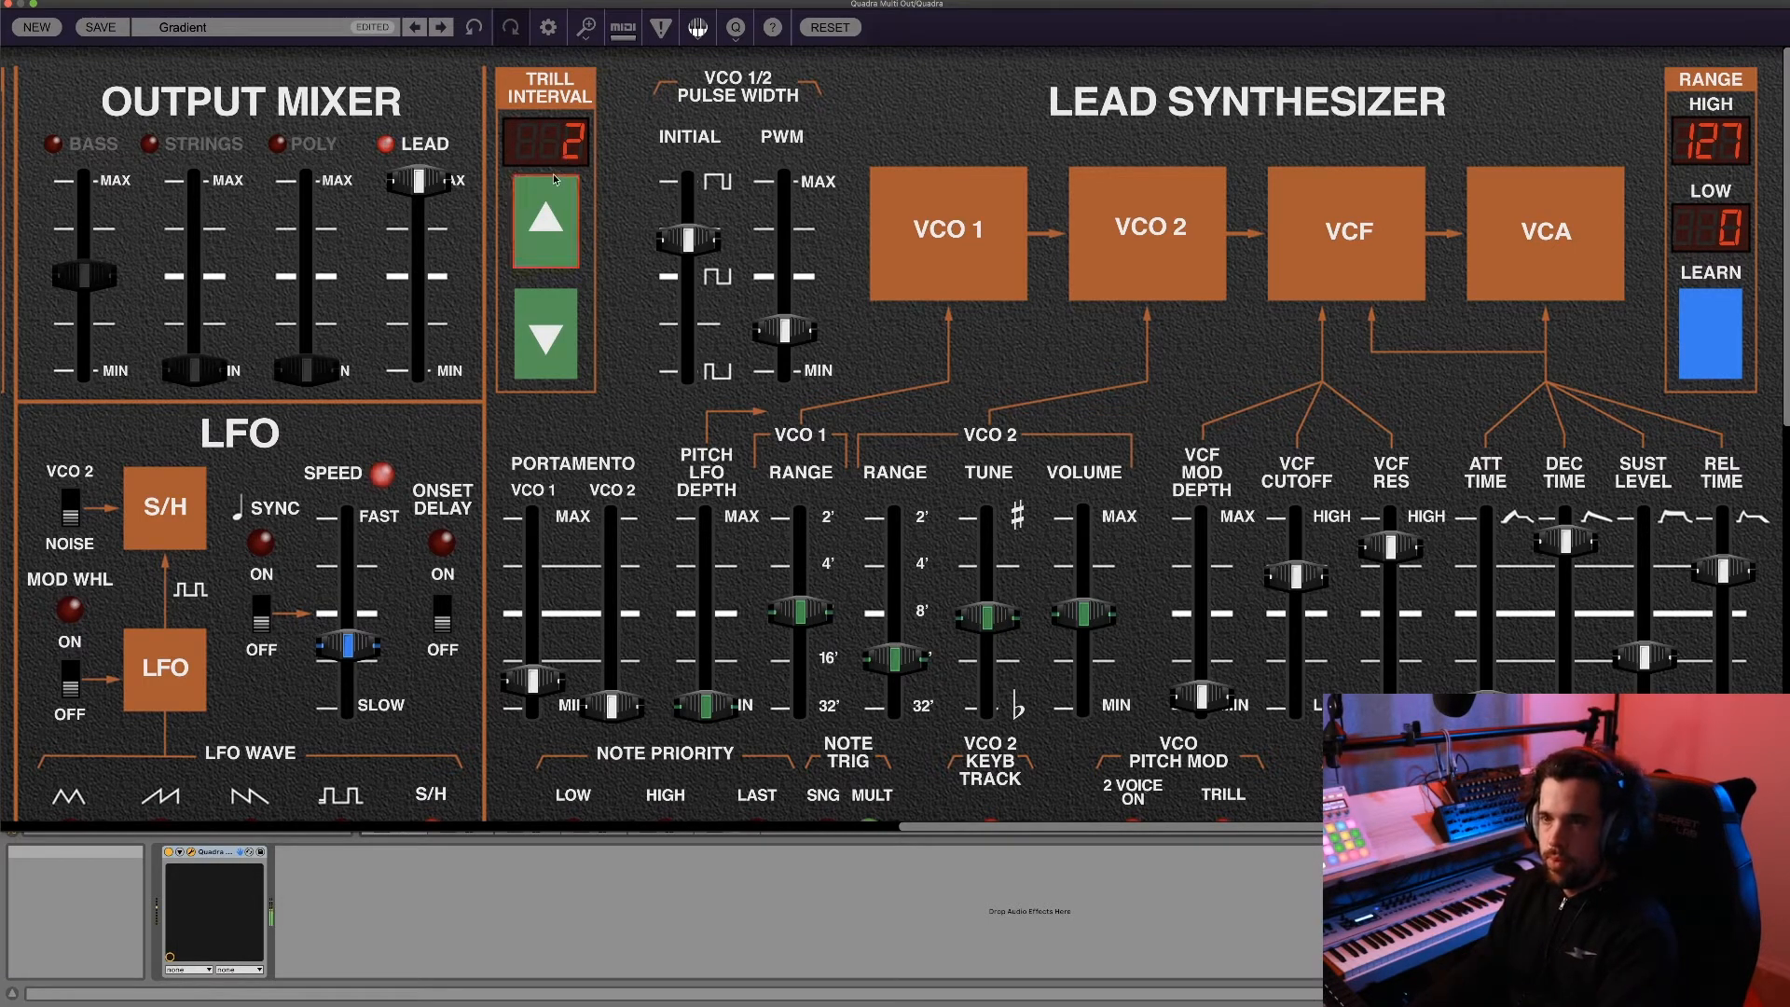
pyautogui.moveTo(1758, 568); pyautogui.dragTo(1758, 713)
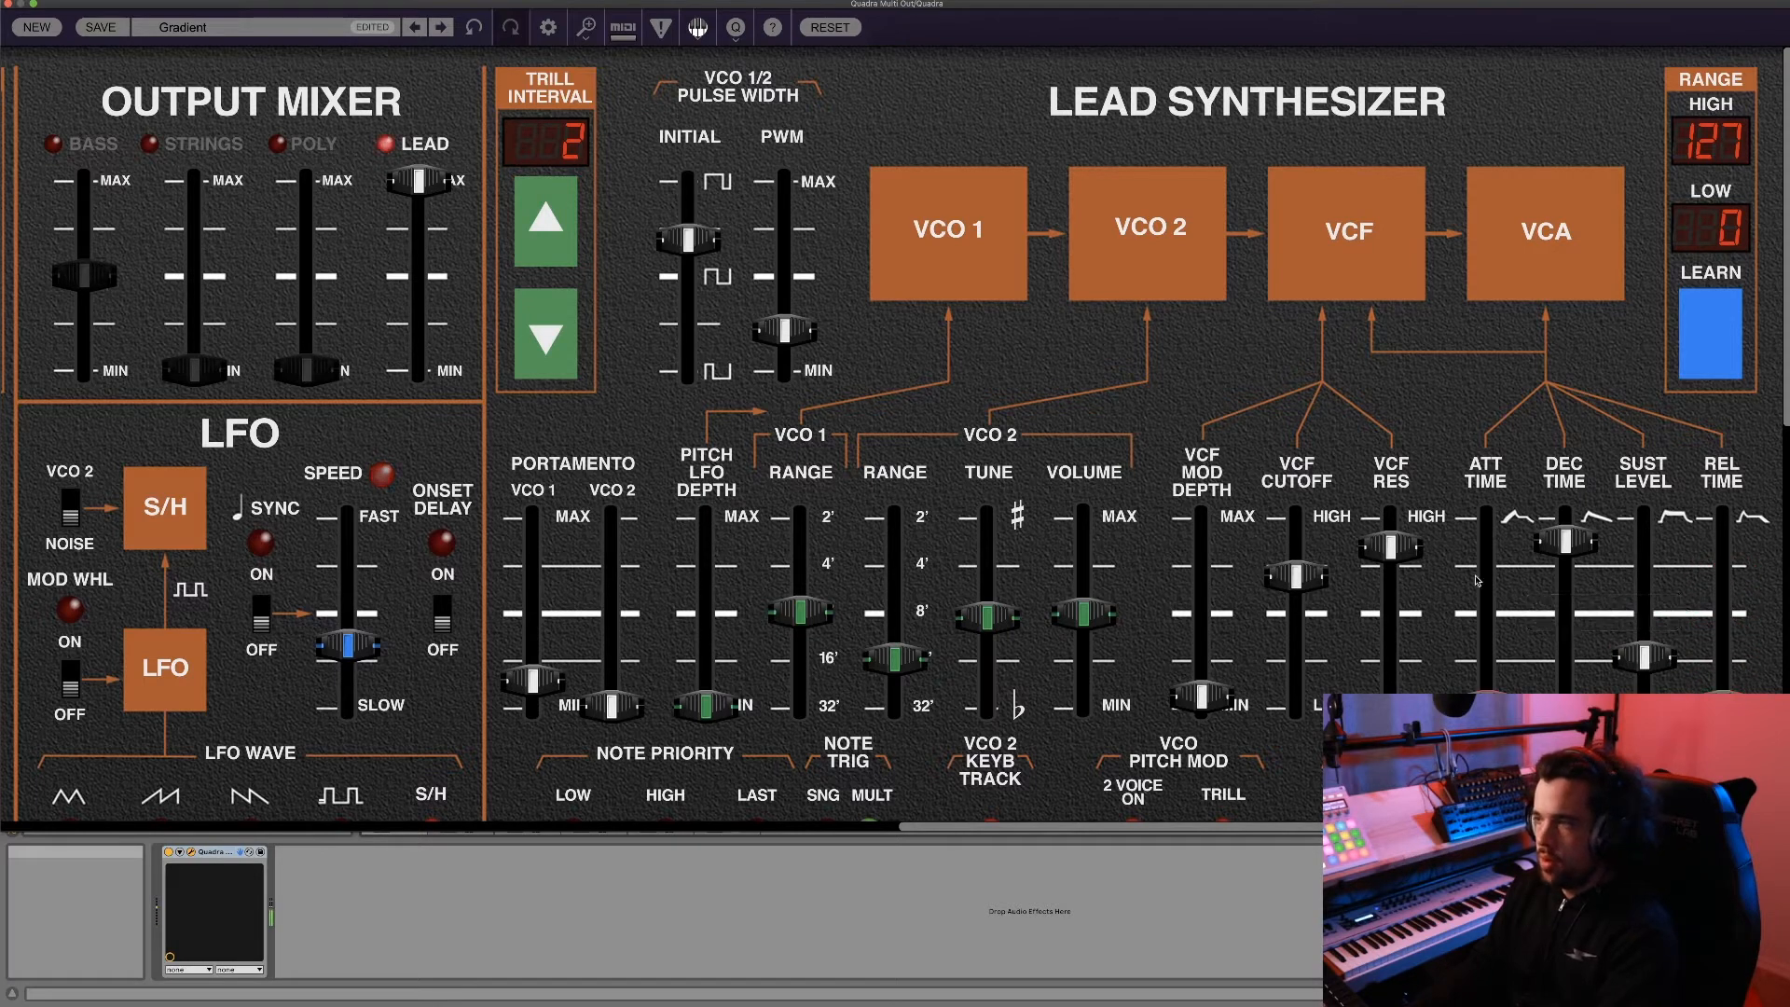
pyautogui.click(545, 223)
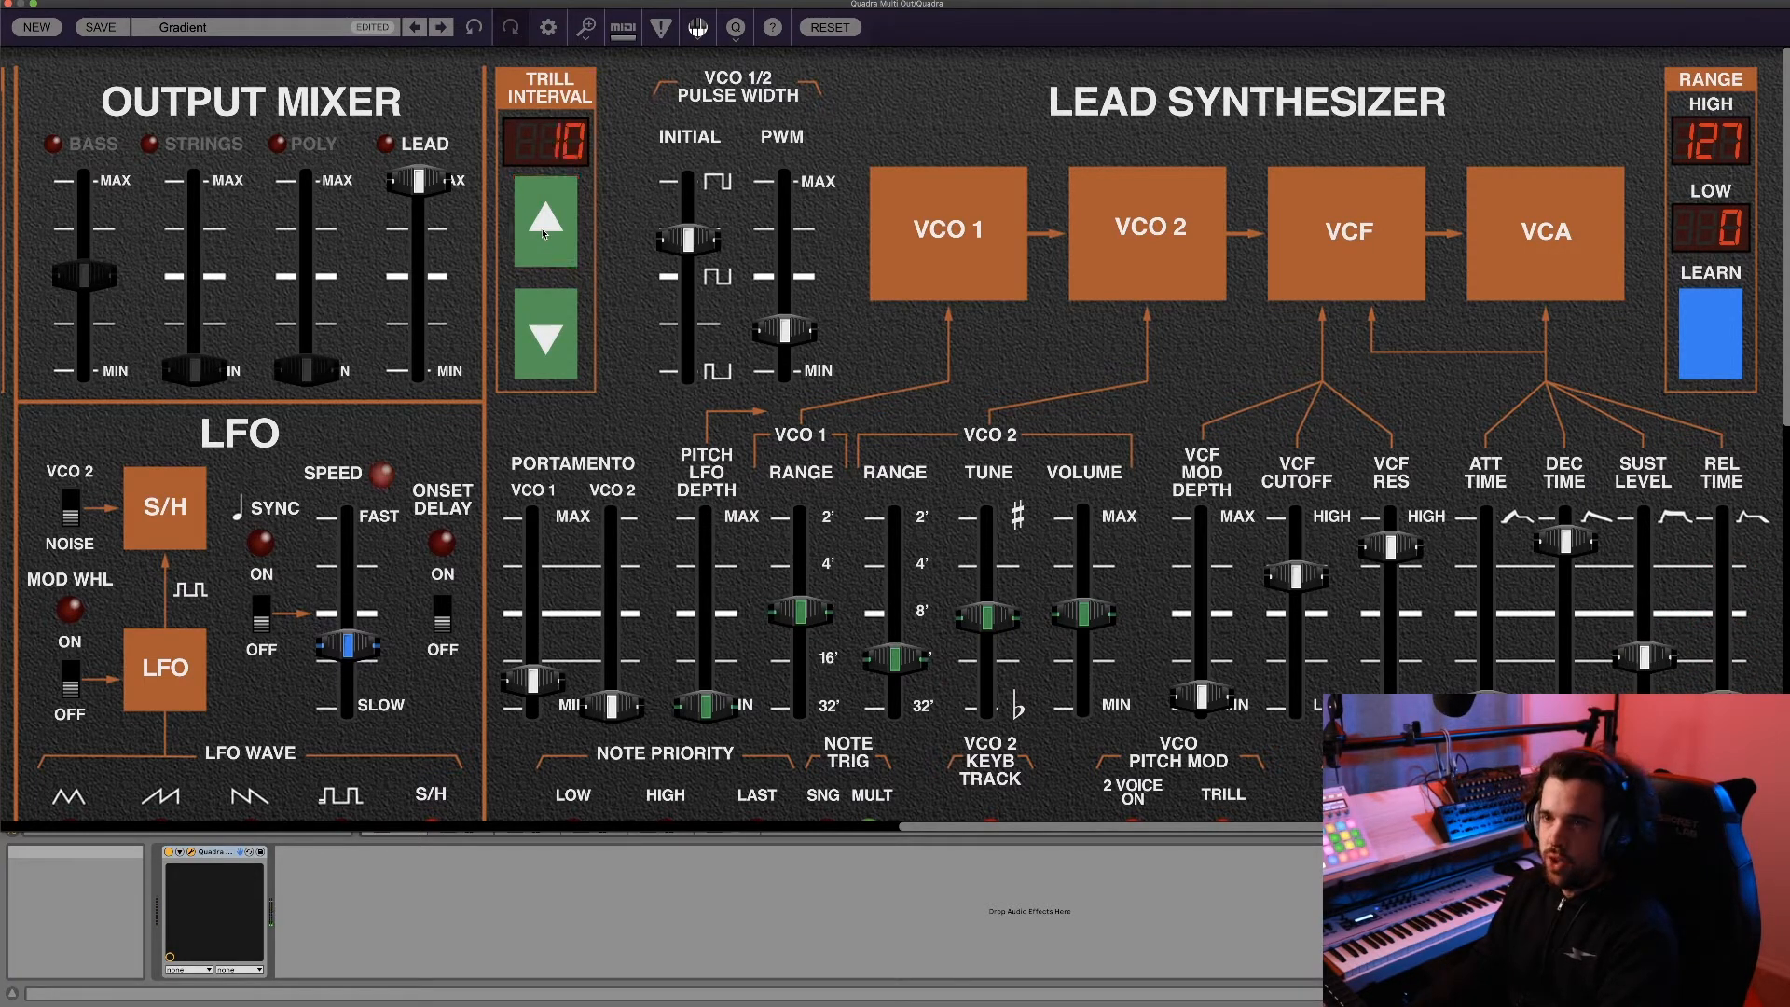
pyautogui.click(545, 234)
pyautogui.click(544, 234)
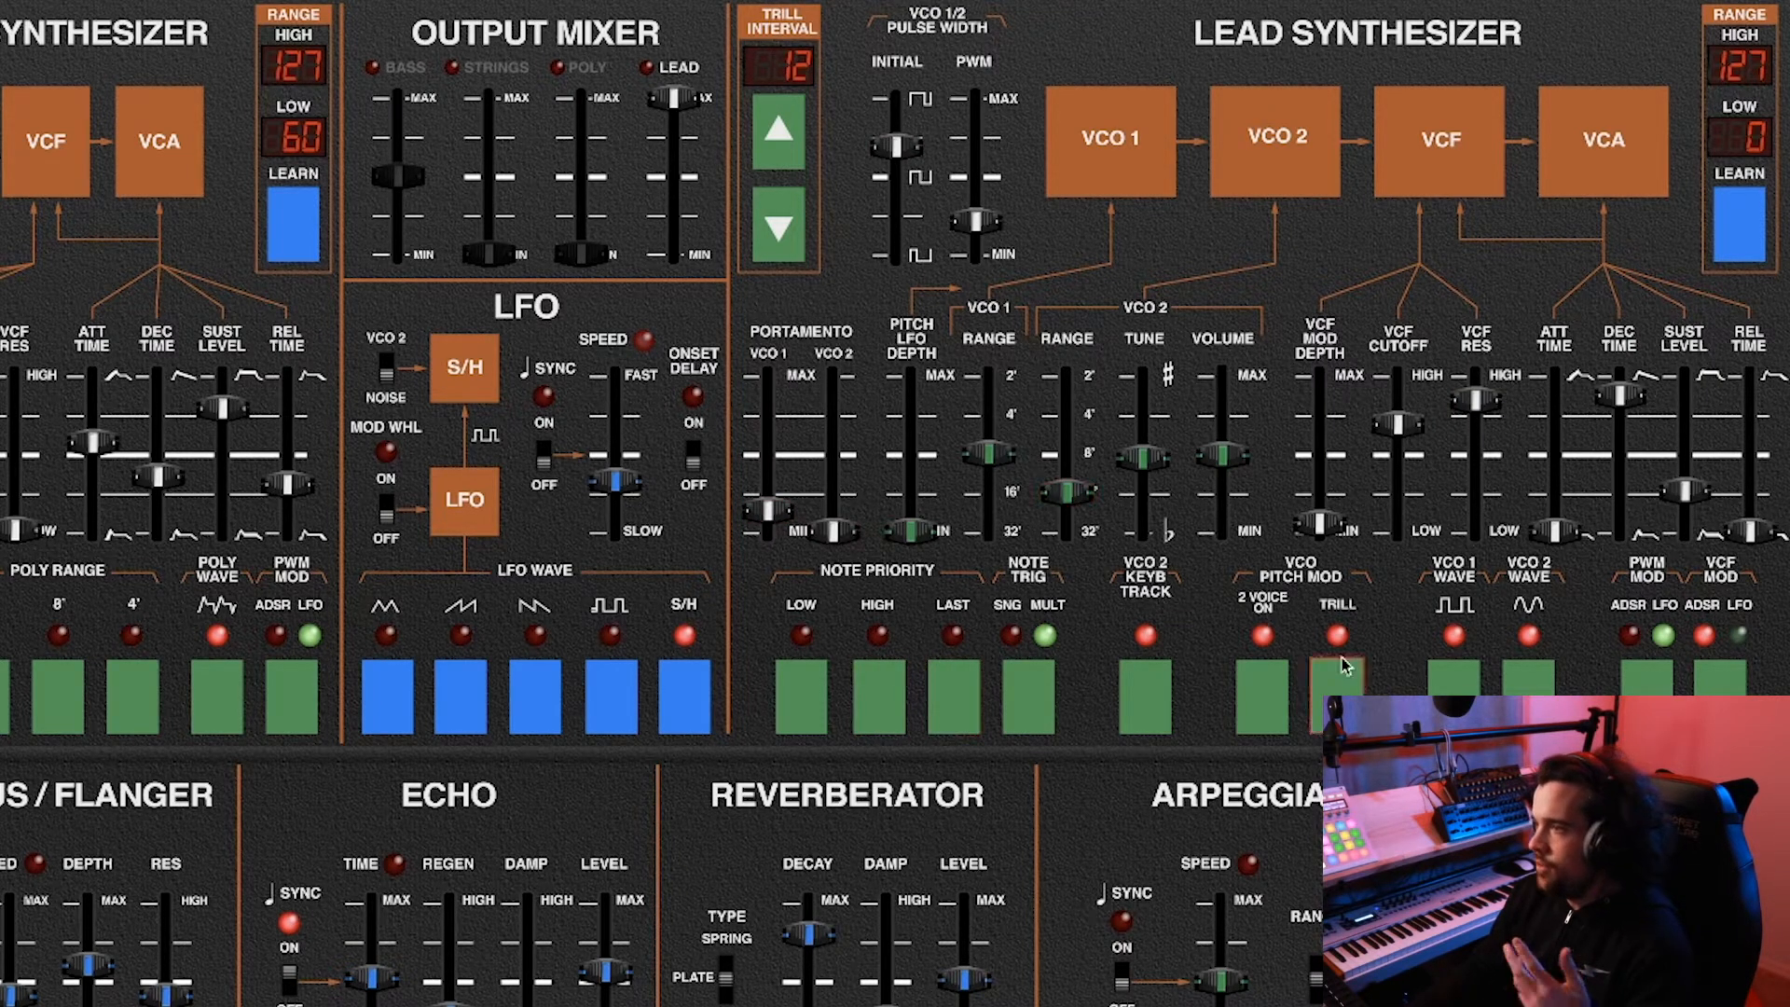
# Cycle through the Lead Synthesizer's VCO 1 and VCO 2 waveforms, including noise, and set both to sawtooth.
pyautogui.click(1462, 685)
pyautogui.click(1466, 683)
pyautogui.click(1465, 683)
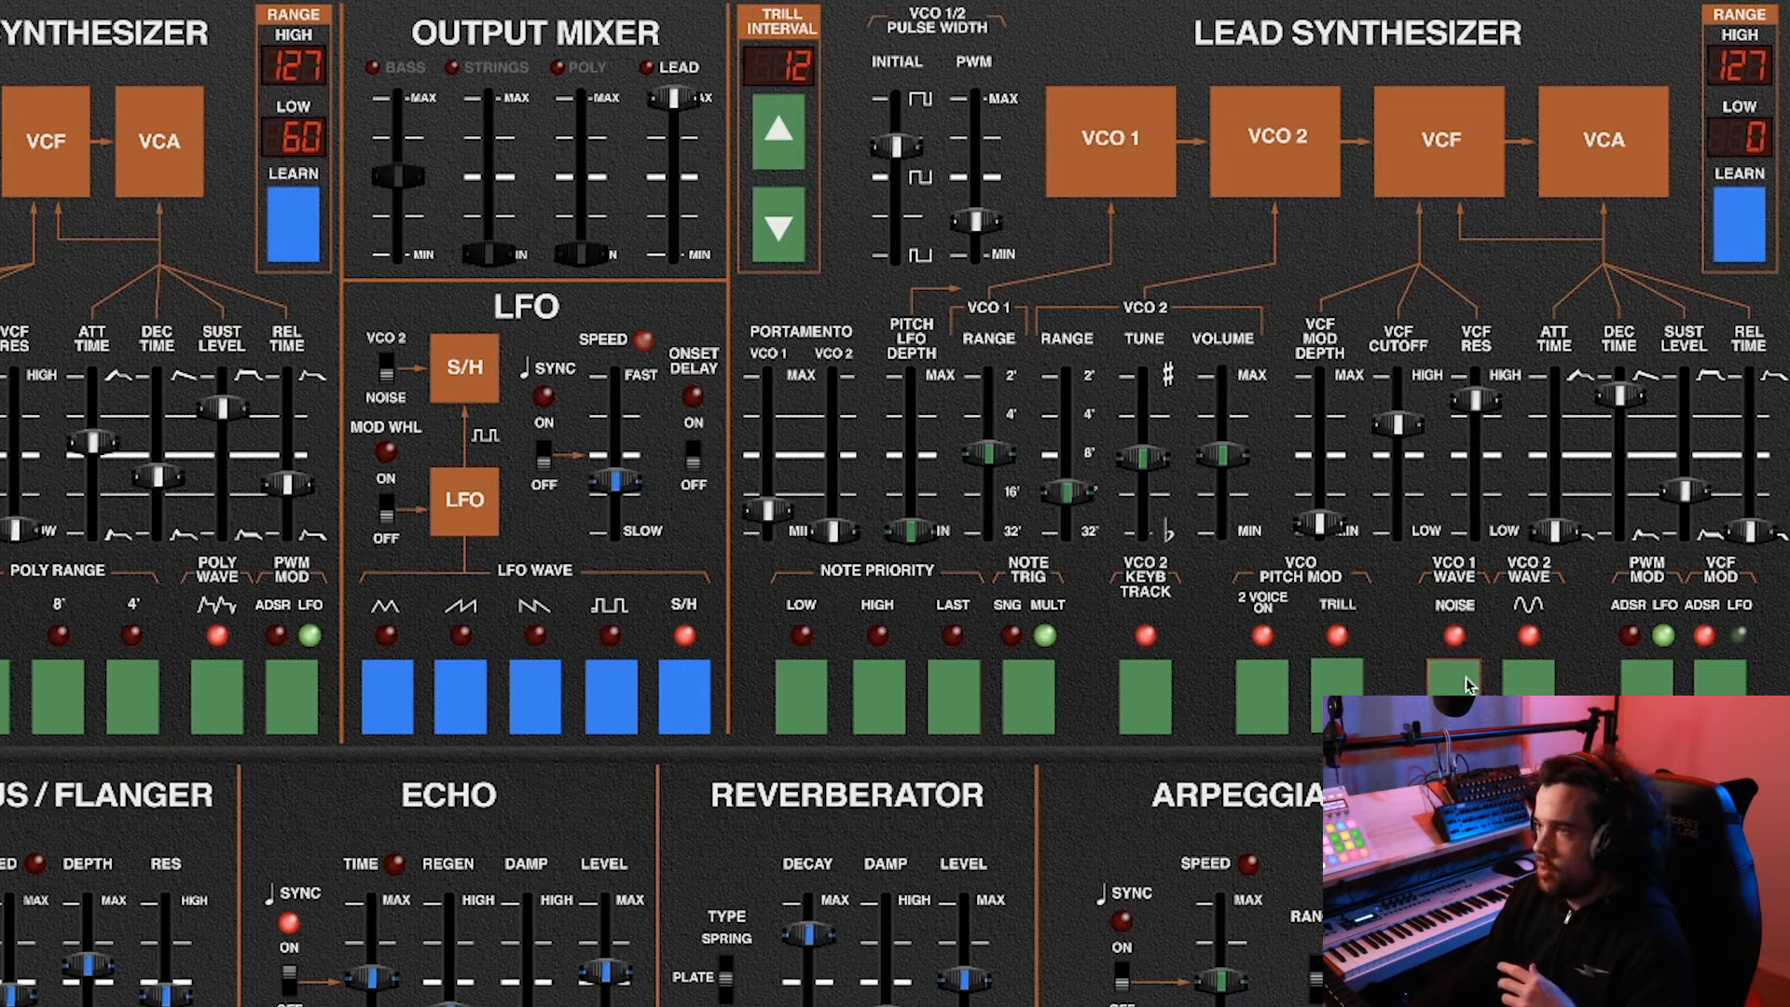
pyautogui.click(1521, 682)
pyautogui.click(1522, 682)
pyautogui.click(1522, 683)
pyautogui.click(1463, 686)
pyautogui.click(1463, 686)
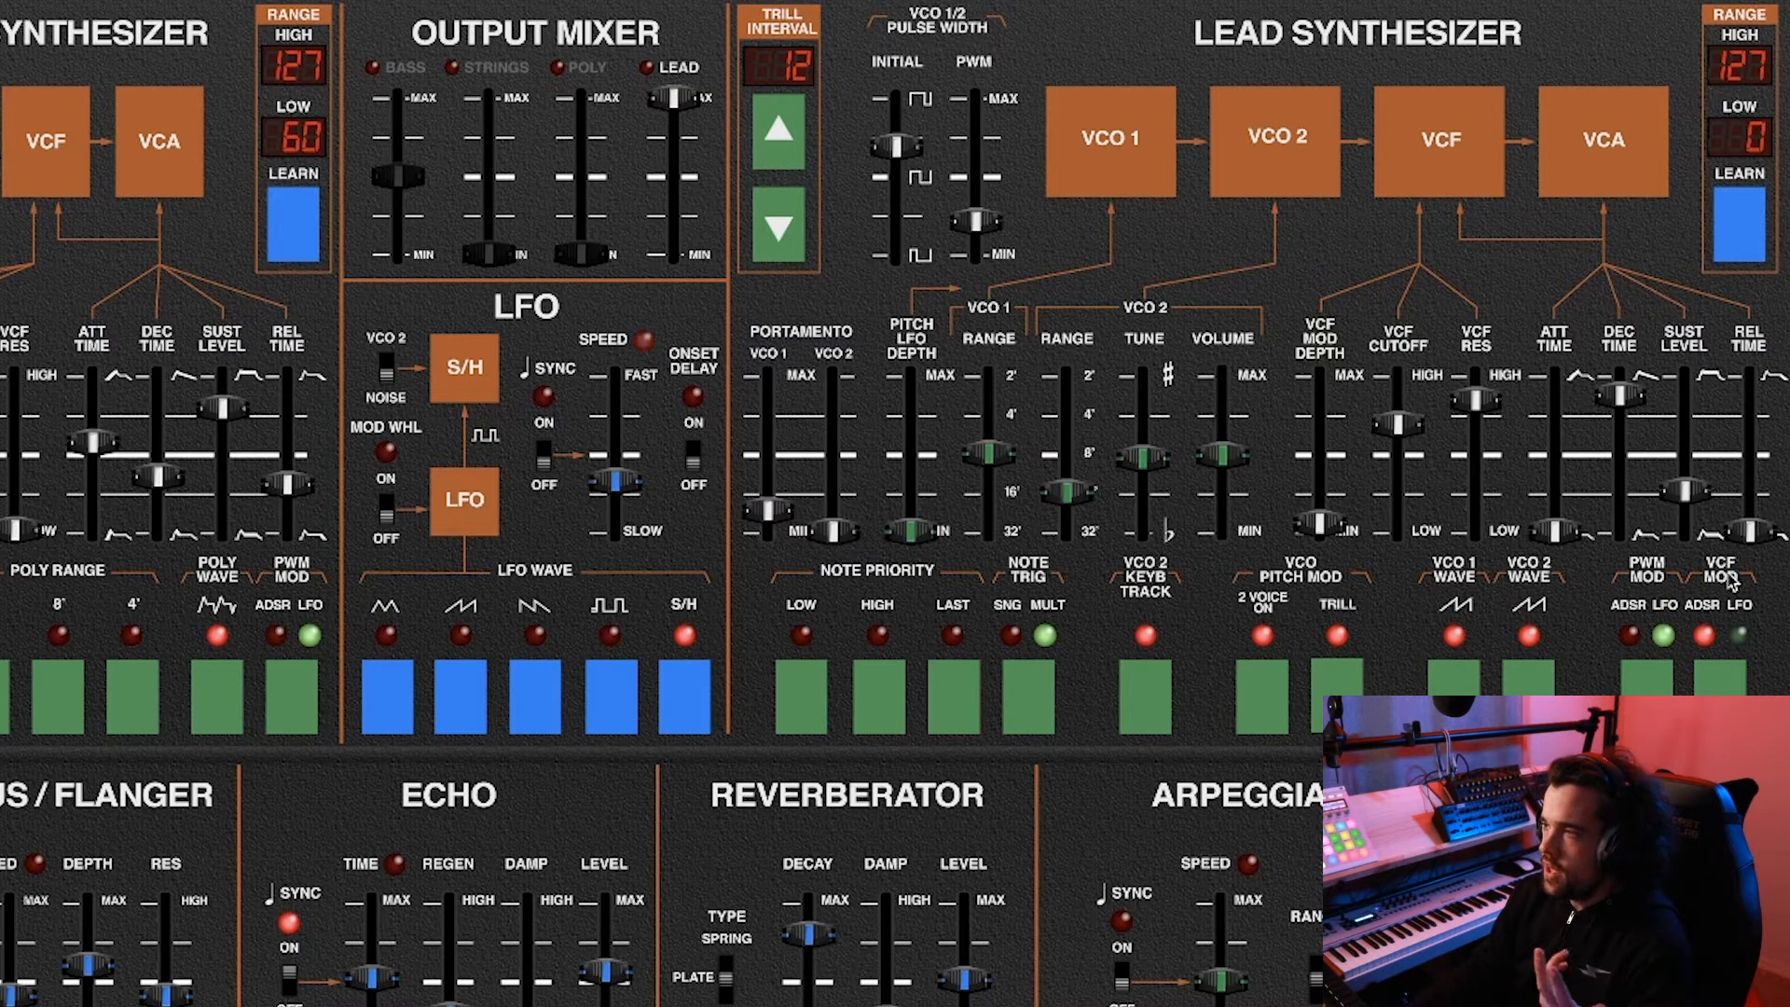
# Switch the Lead Synthesizer's VCF Mod source to LFO and toggle PWM Mod to ADSR and back to LFO.
pyautogui.click(1729, 685)
pyautogui.click(1729, 685)
pyautogui.click(1729, 685)
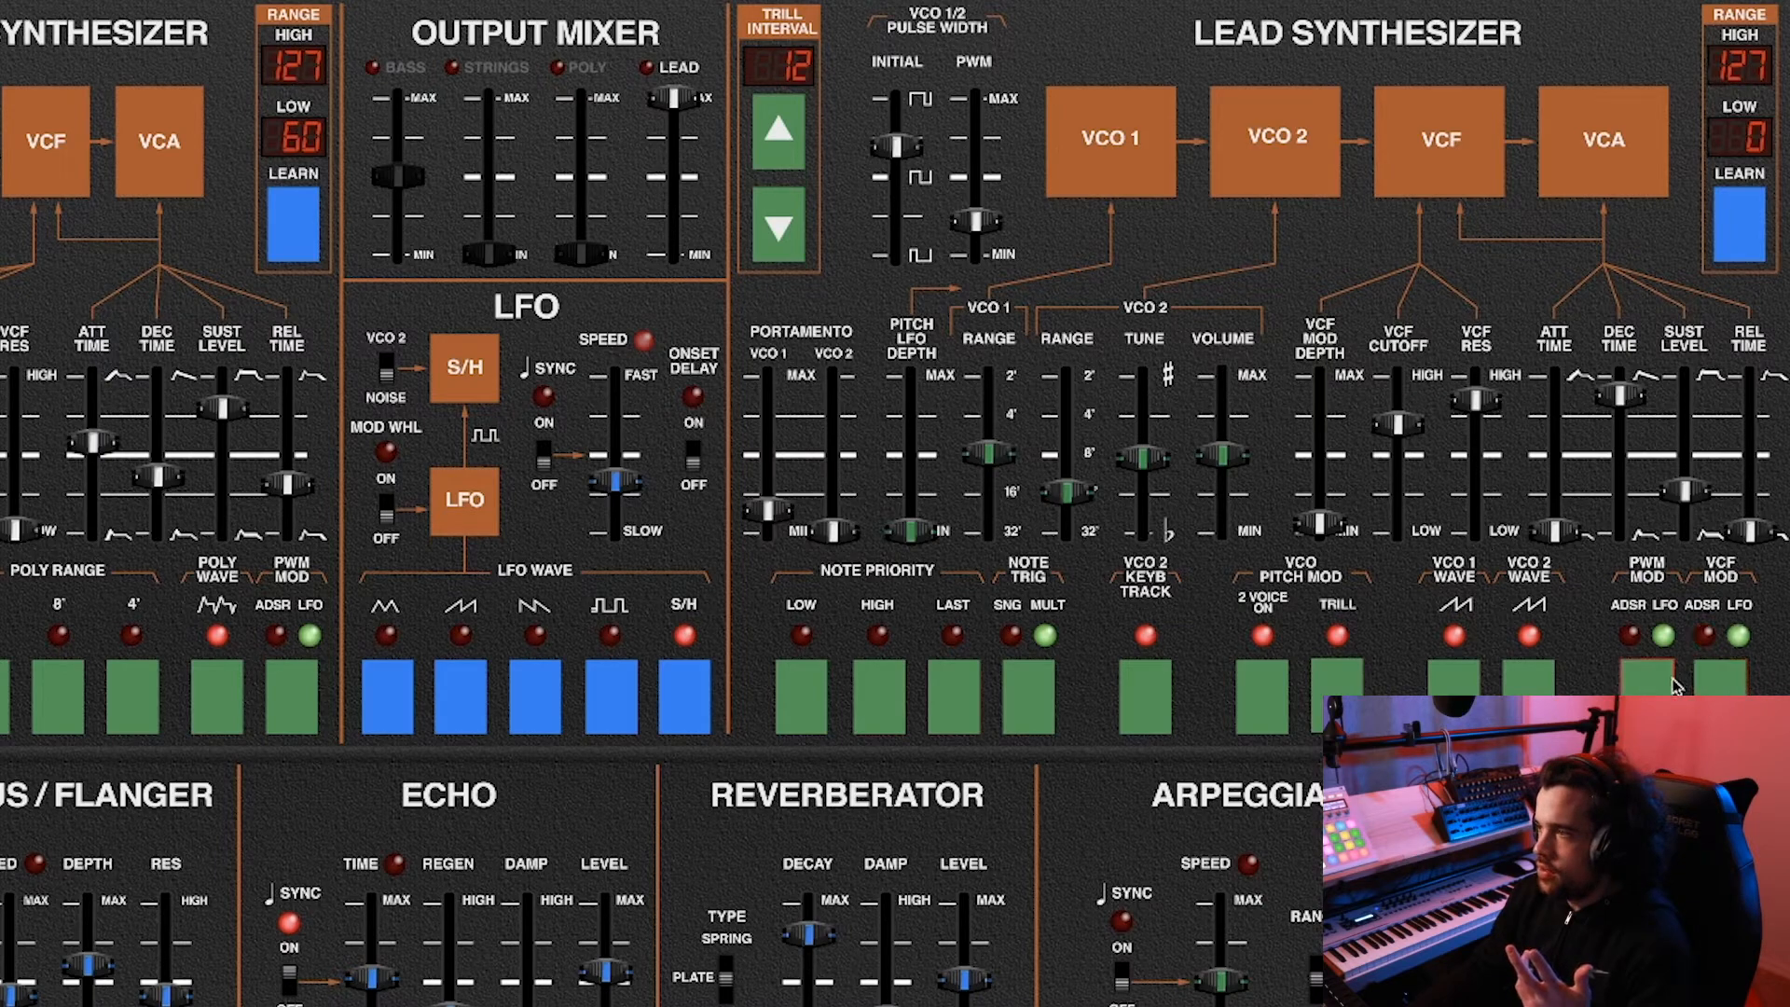
pyautogui.click(1650, 685)
pyautogui.click(1650, 685)
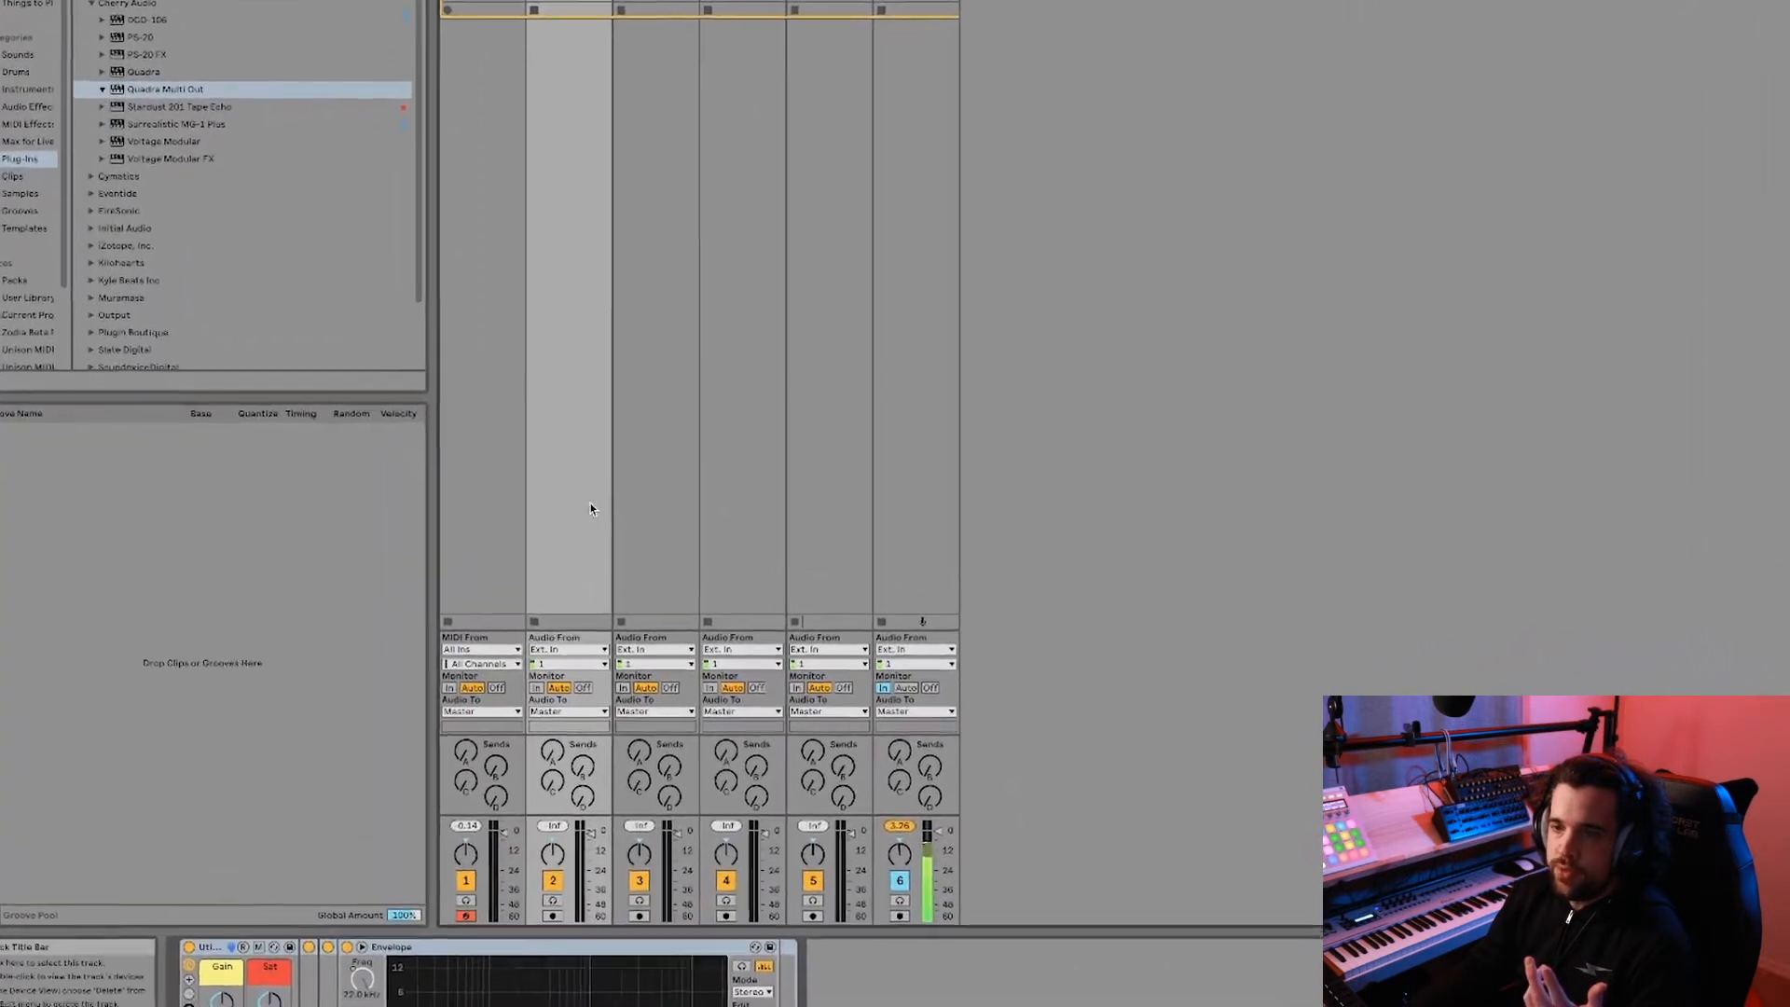
# In Ableton Live, set audio track 2's input to Quadra with Output 2-Quadra Multi Out as its channel.
pyautogui.click(588, 660)
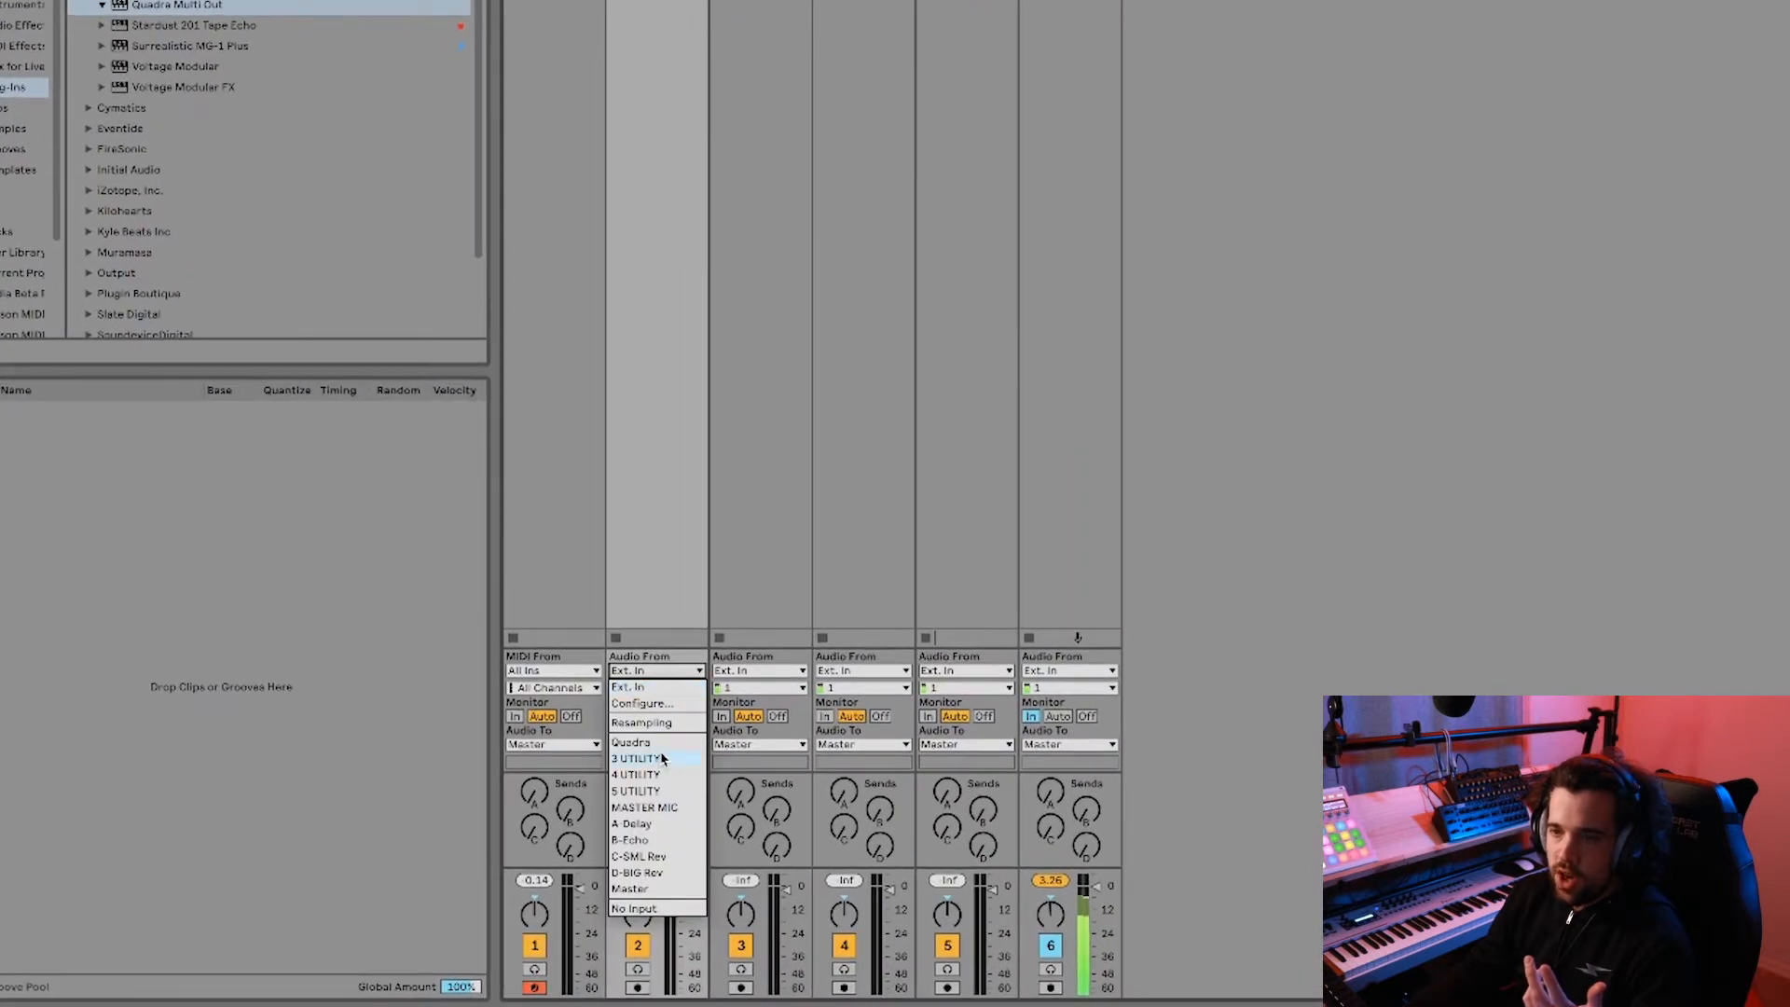
pyautogui.click(662, 742)
pyautogui.click(663, 688)
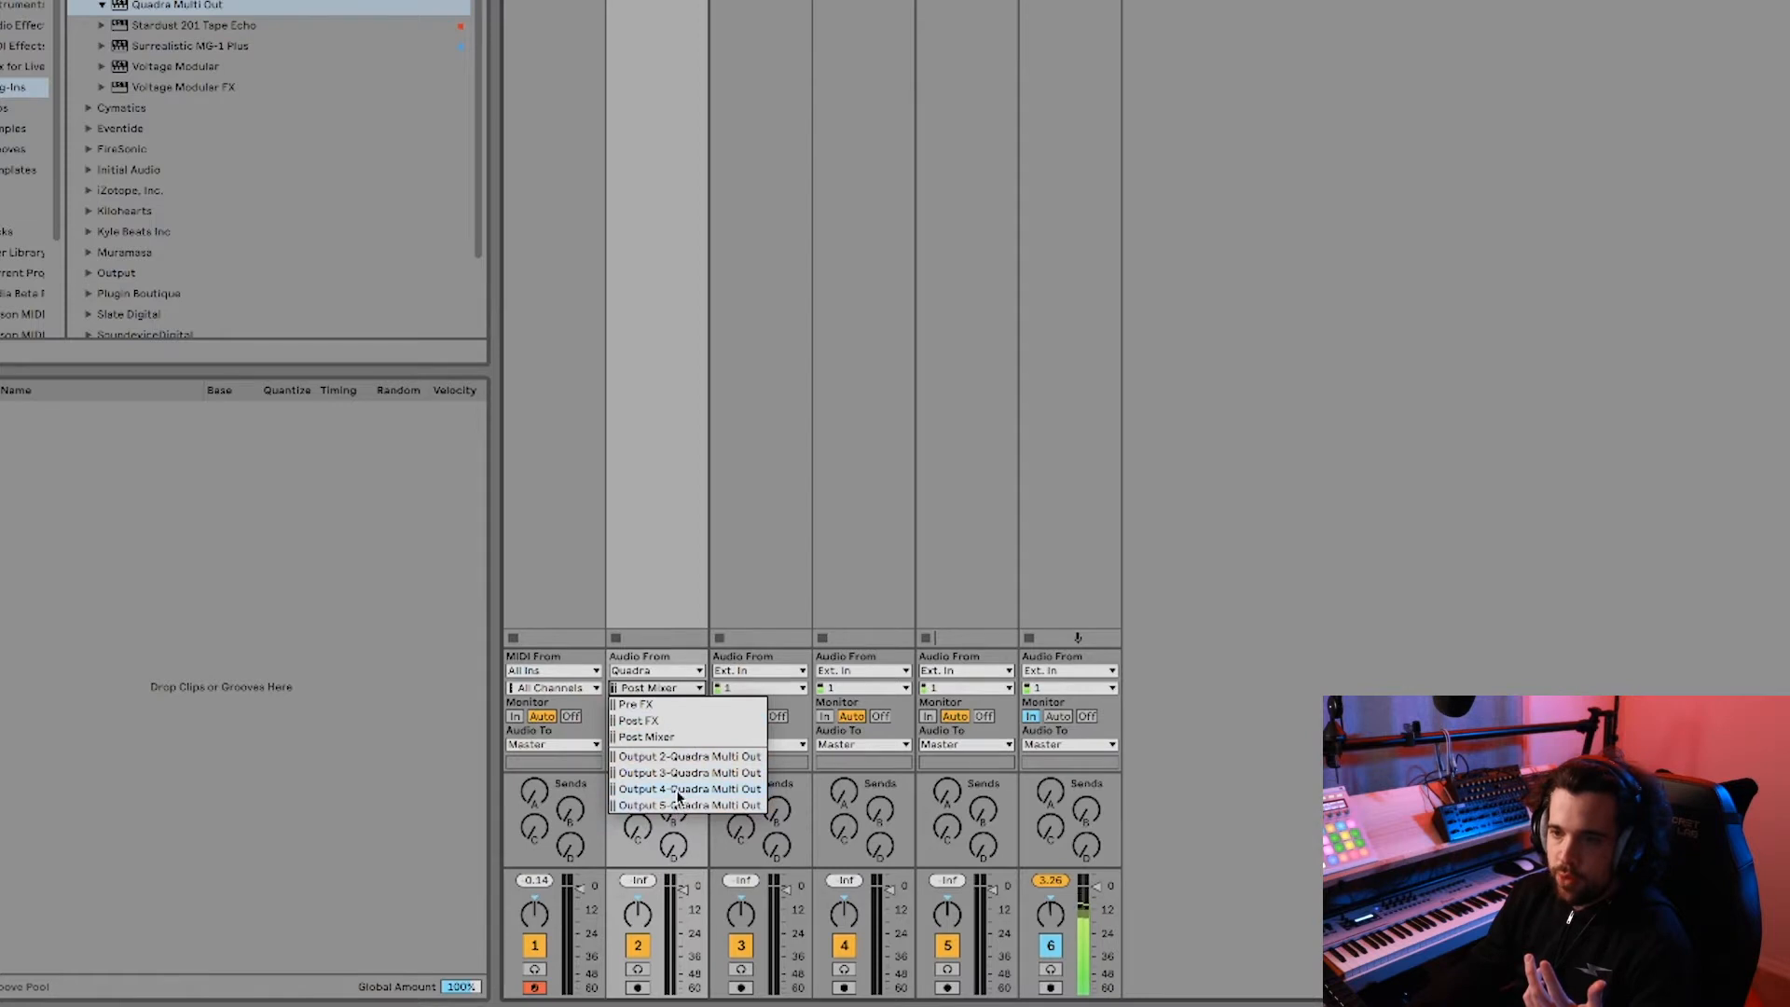
pyautogui.click(677, 757)
# Set audio track 3's input to Quadra with Output 3-Quadra Multi Out as its channel.
pyautogui.click(760, 672)
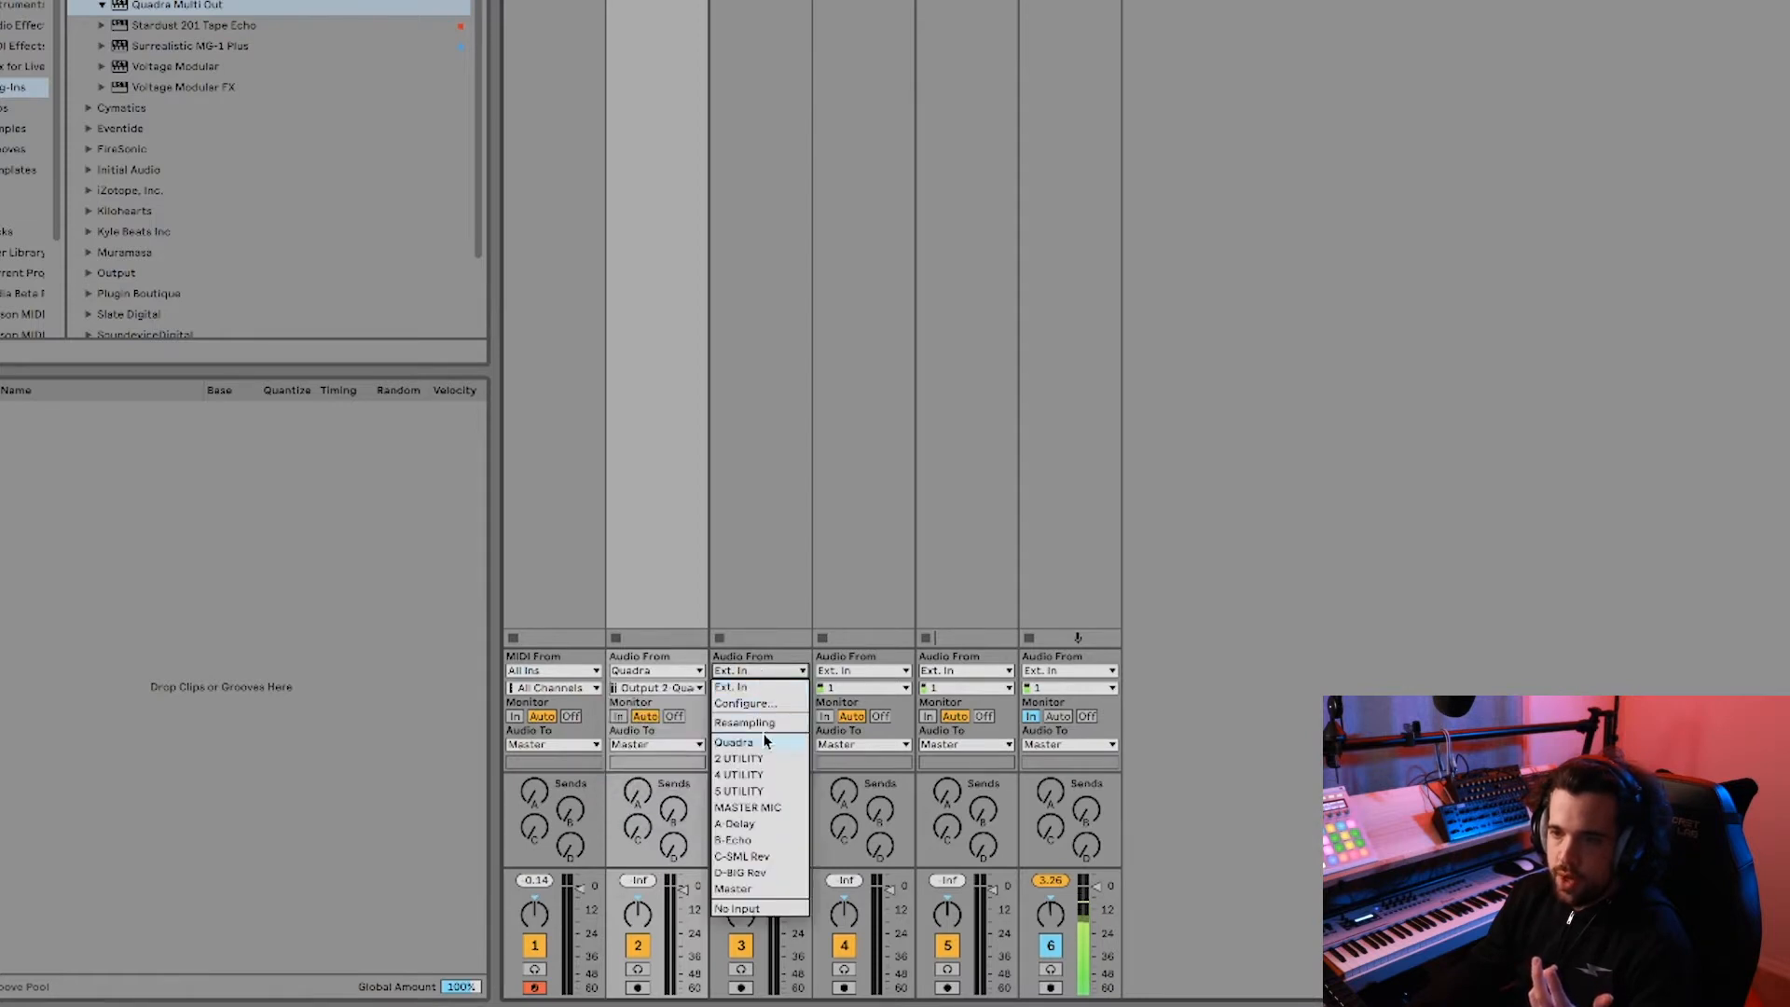
pyautogui.click(765, 741)
pyautogui.click(766, 689)
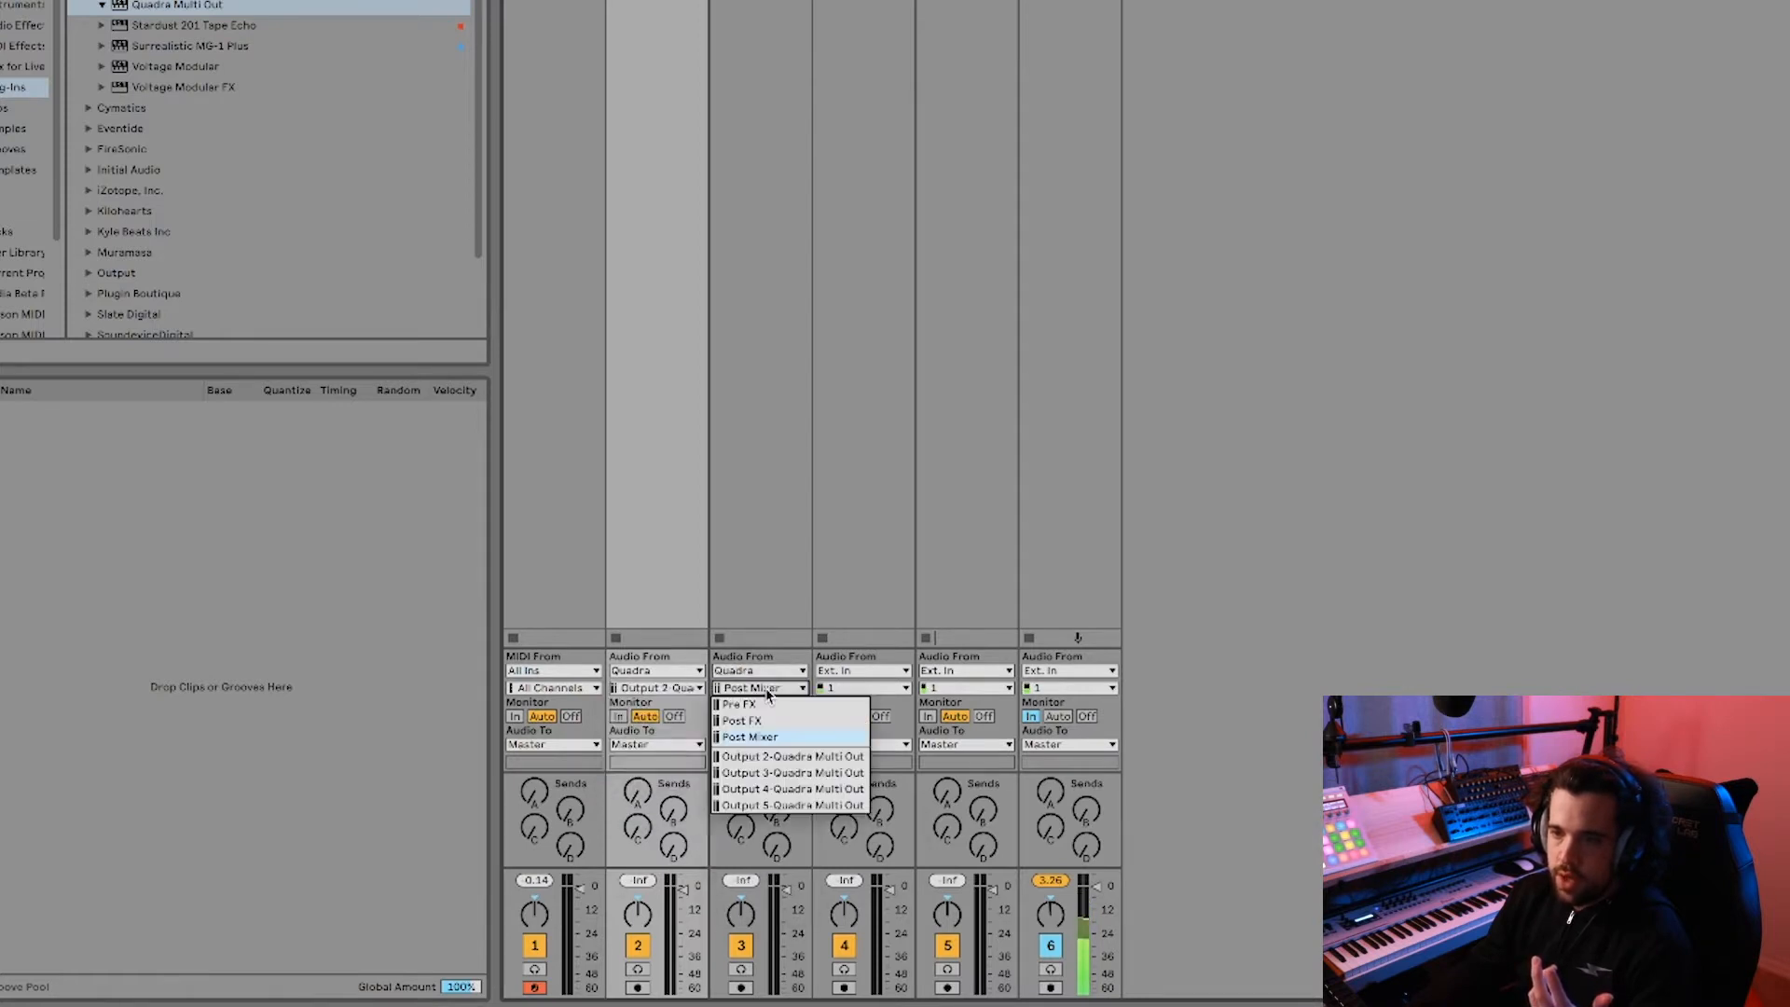
pyautogui.click(775, 773)
# Set audio track 4's input to Quadra with Output 4-Quadra Multi Out as its channel.
pyautogui.click(859, 670)
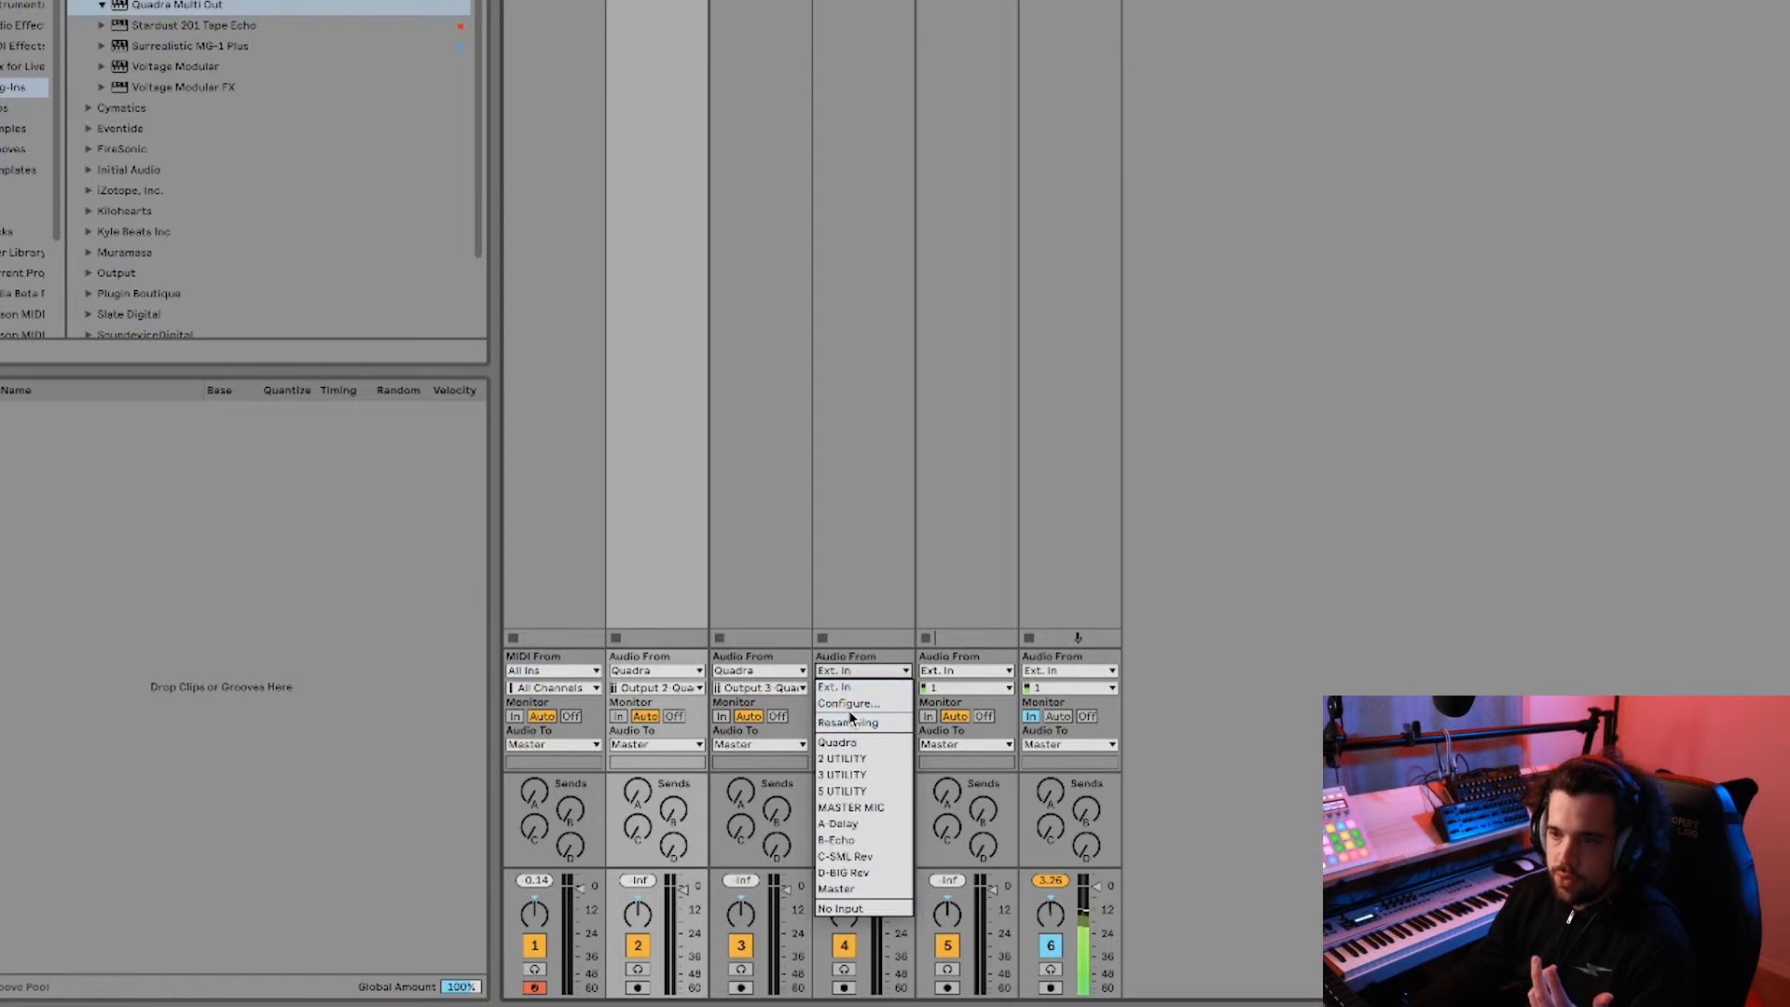
pyautogui.click(860, 742)
pyautogui.click(855, 689)
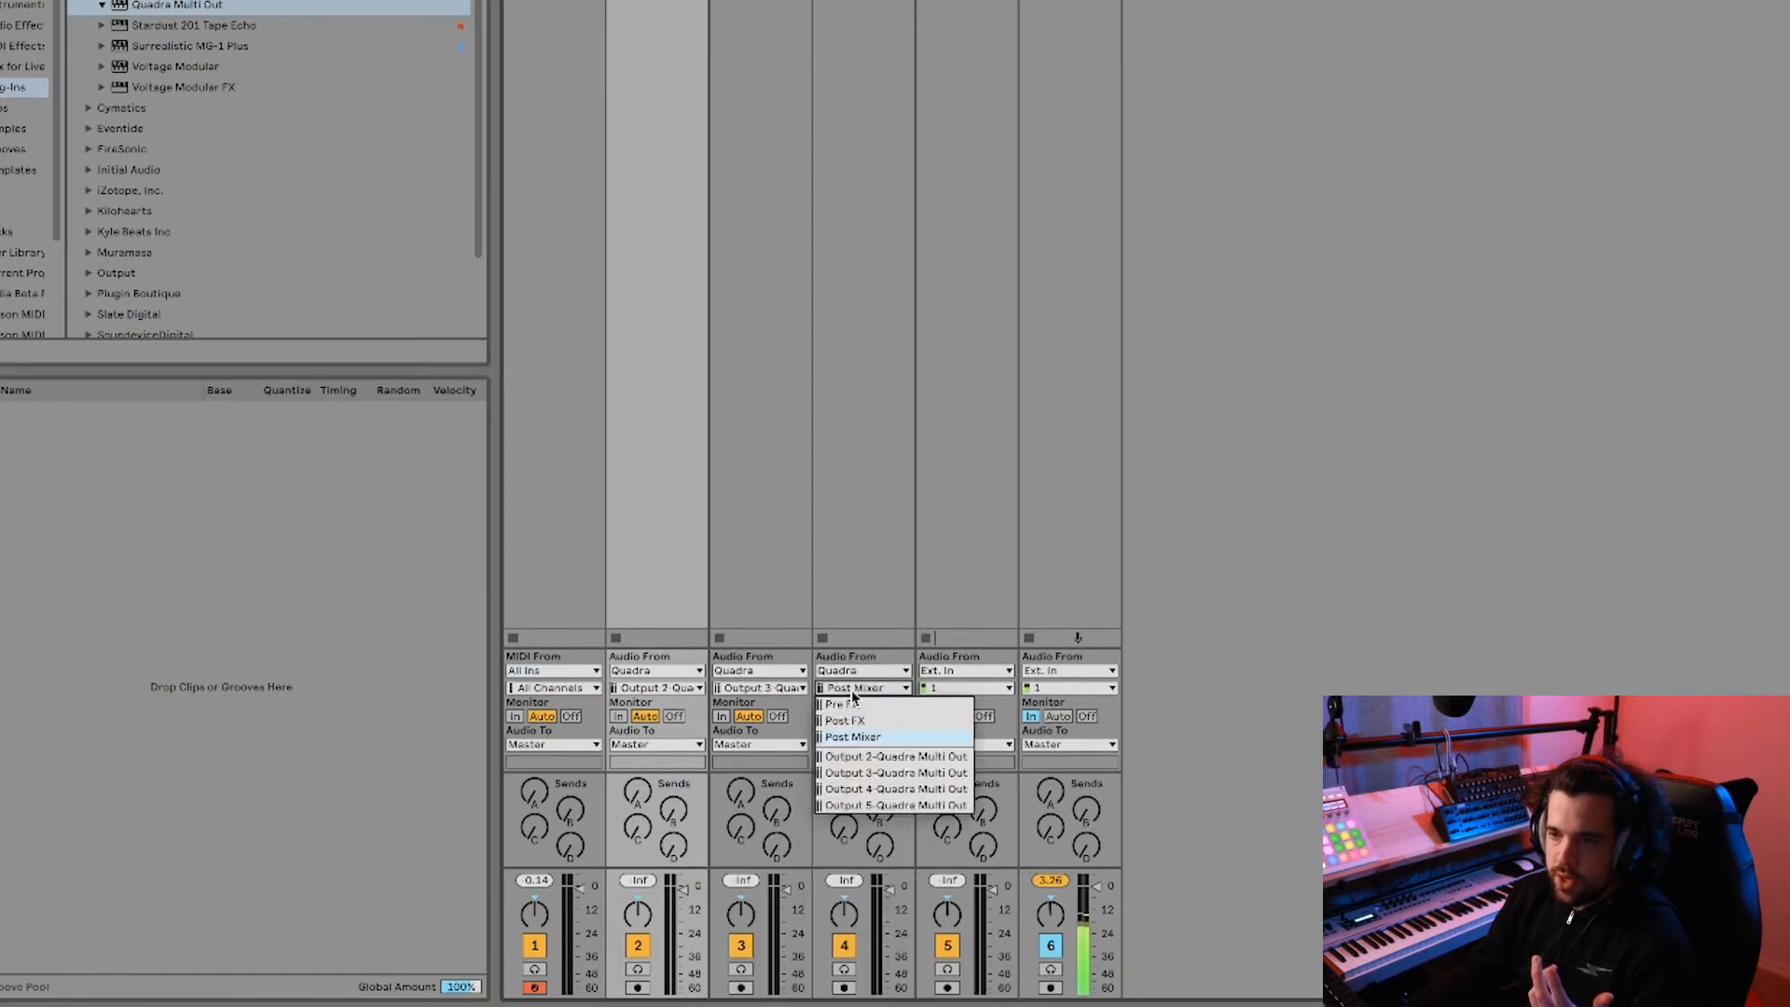
pyautogui.click(878, 789)
# Set audio track 5's input to Quadra with Output 5-Quadra Multi Out as its channel.
pyautogui.click(968, 670)
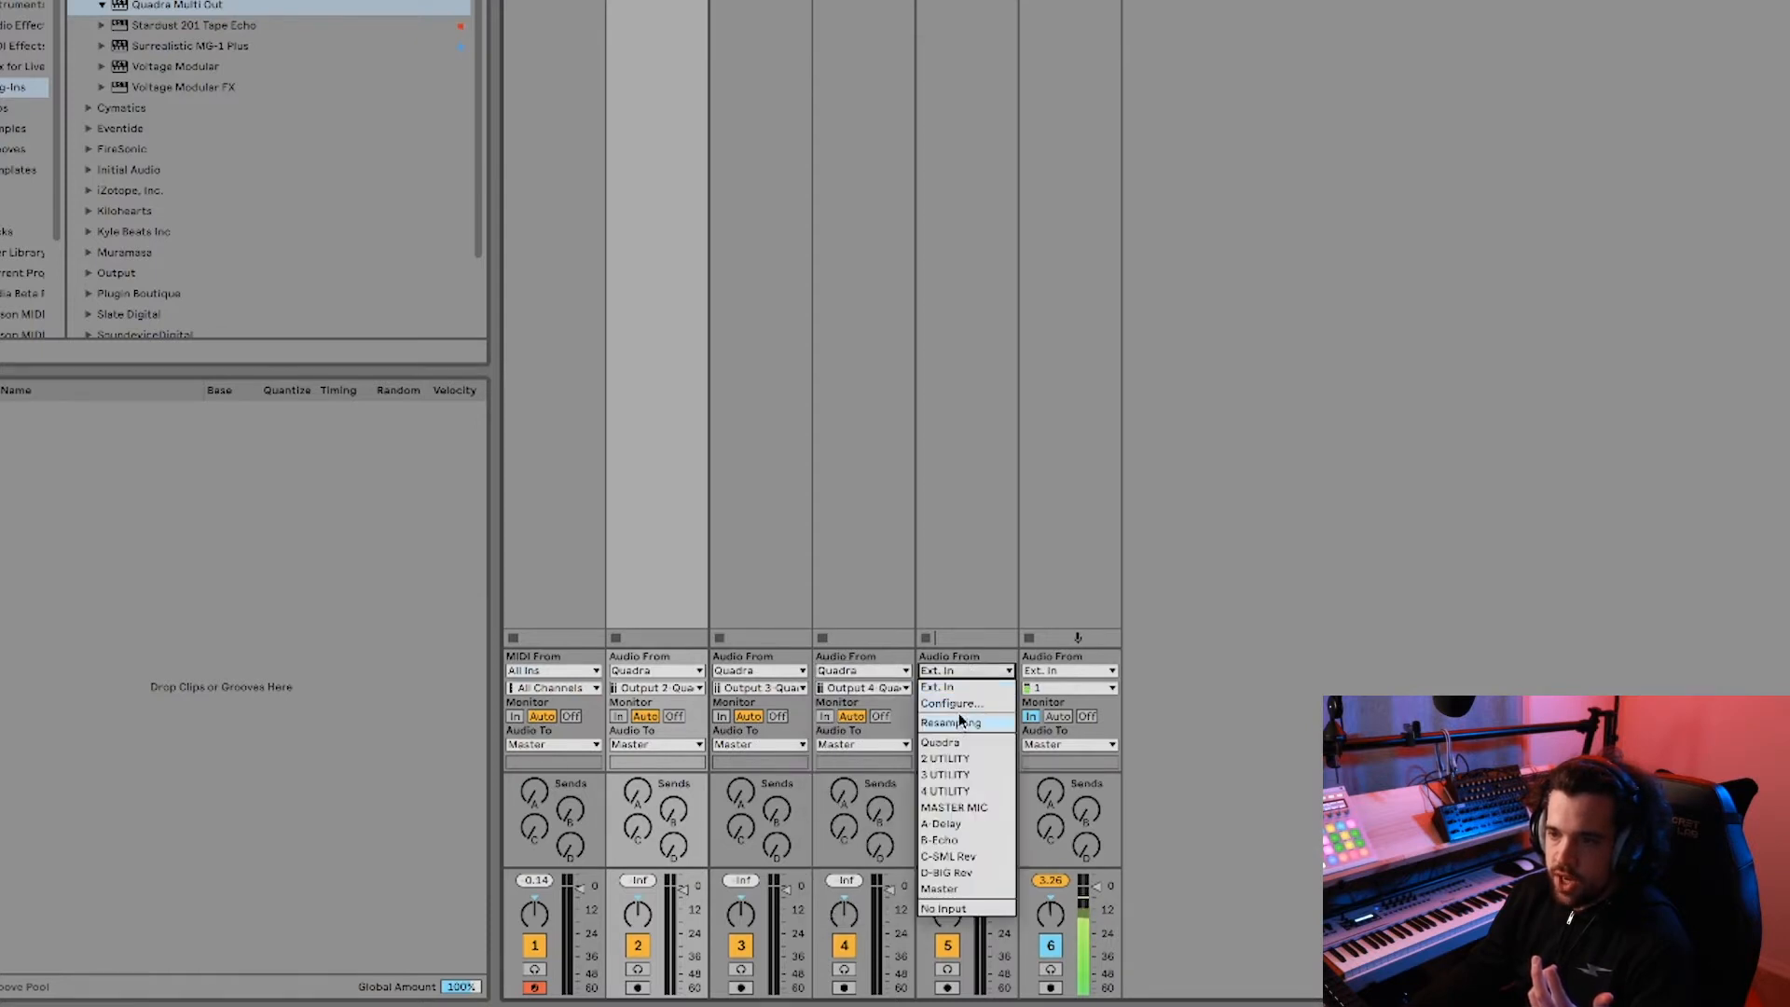
pyautogui.click(963, 743)
pyautogui.click(963, 689)
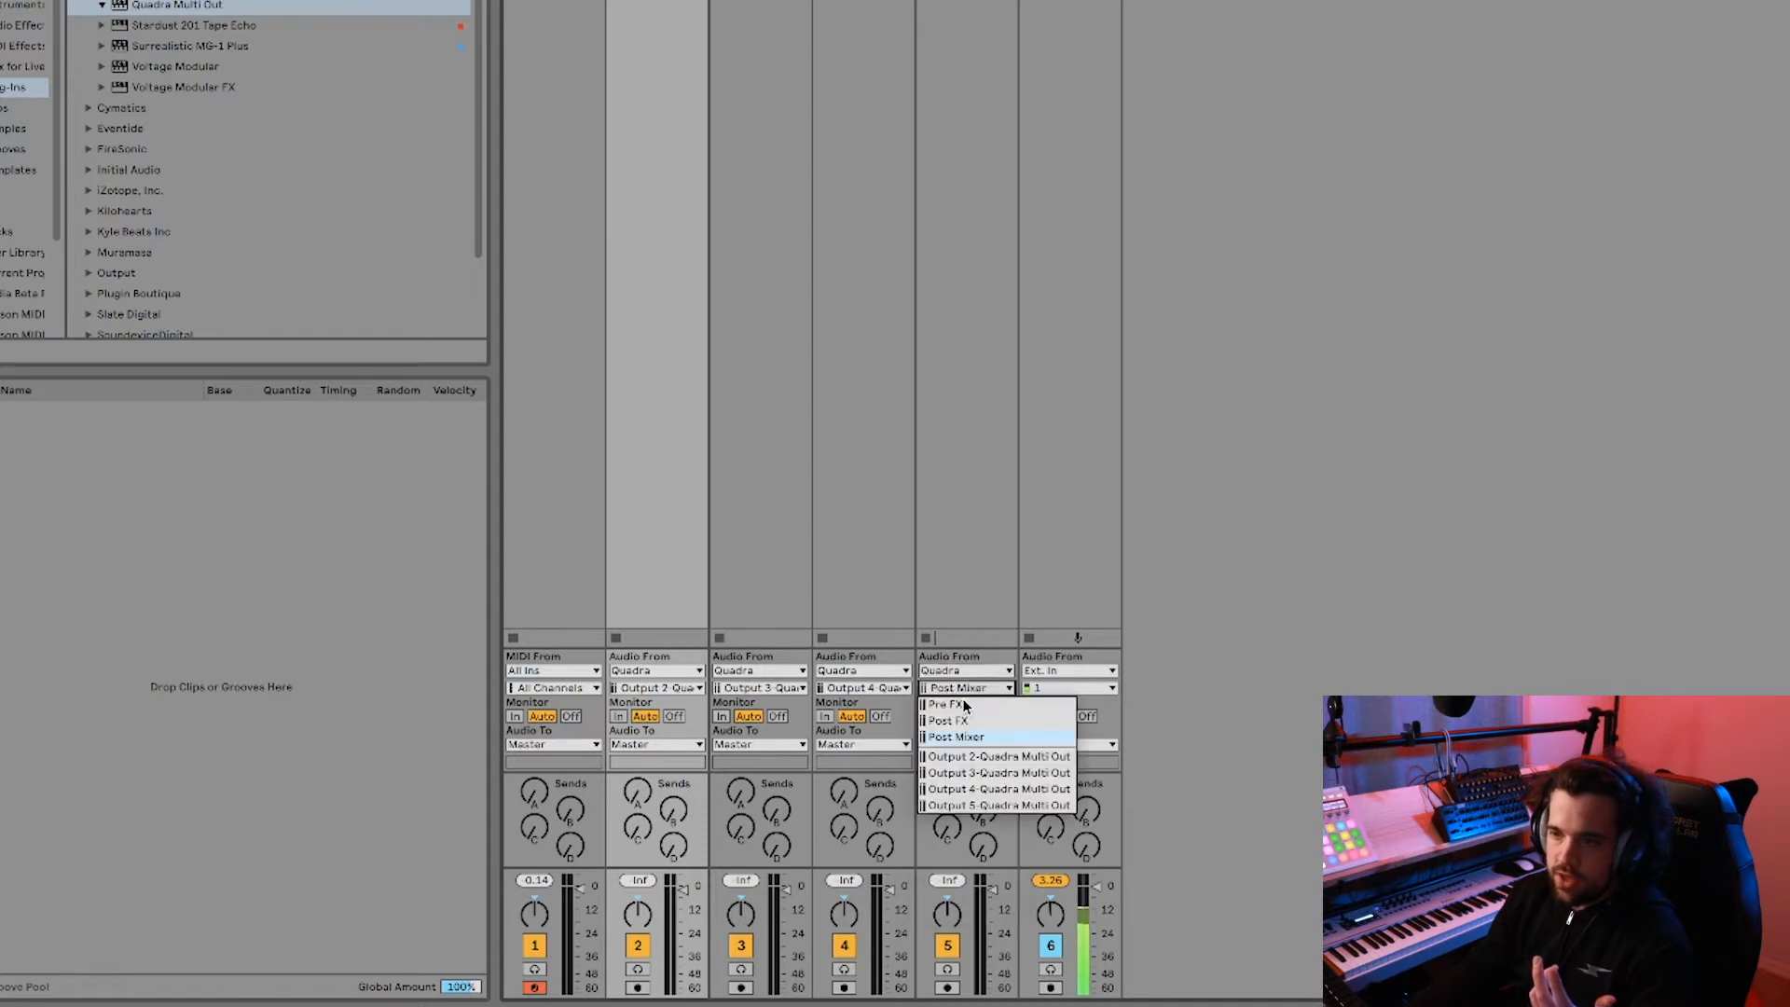
pyautogui.click(983, 806)
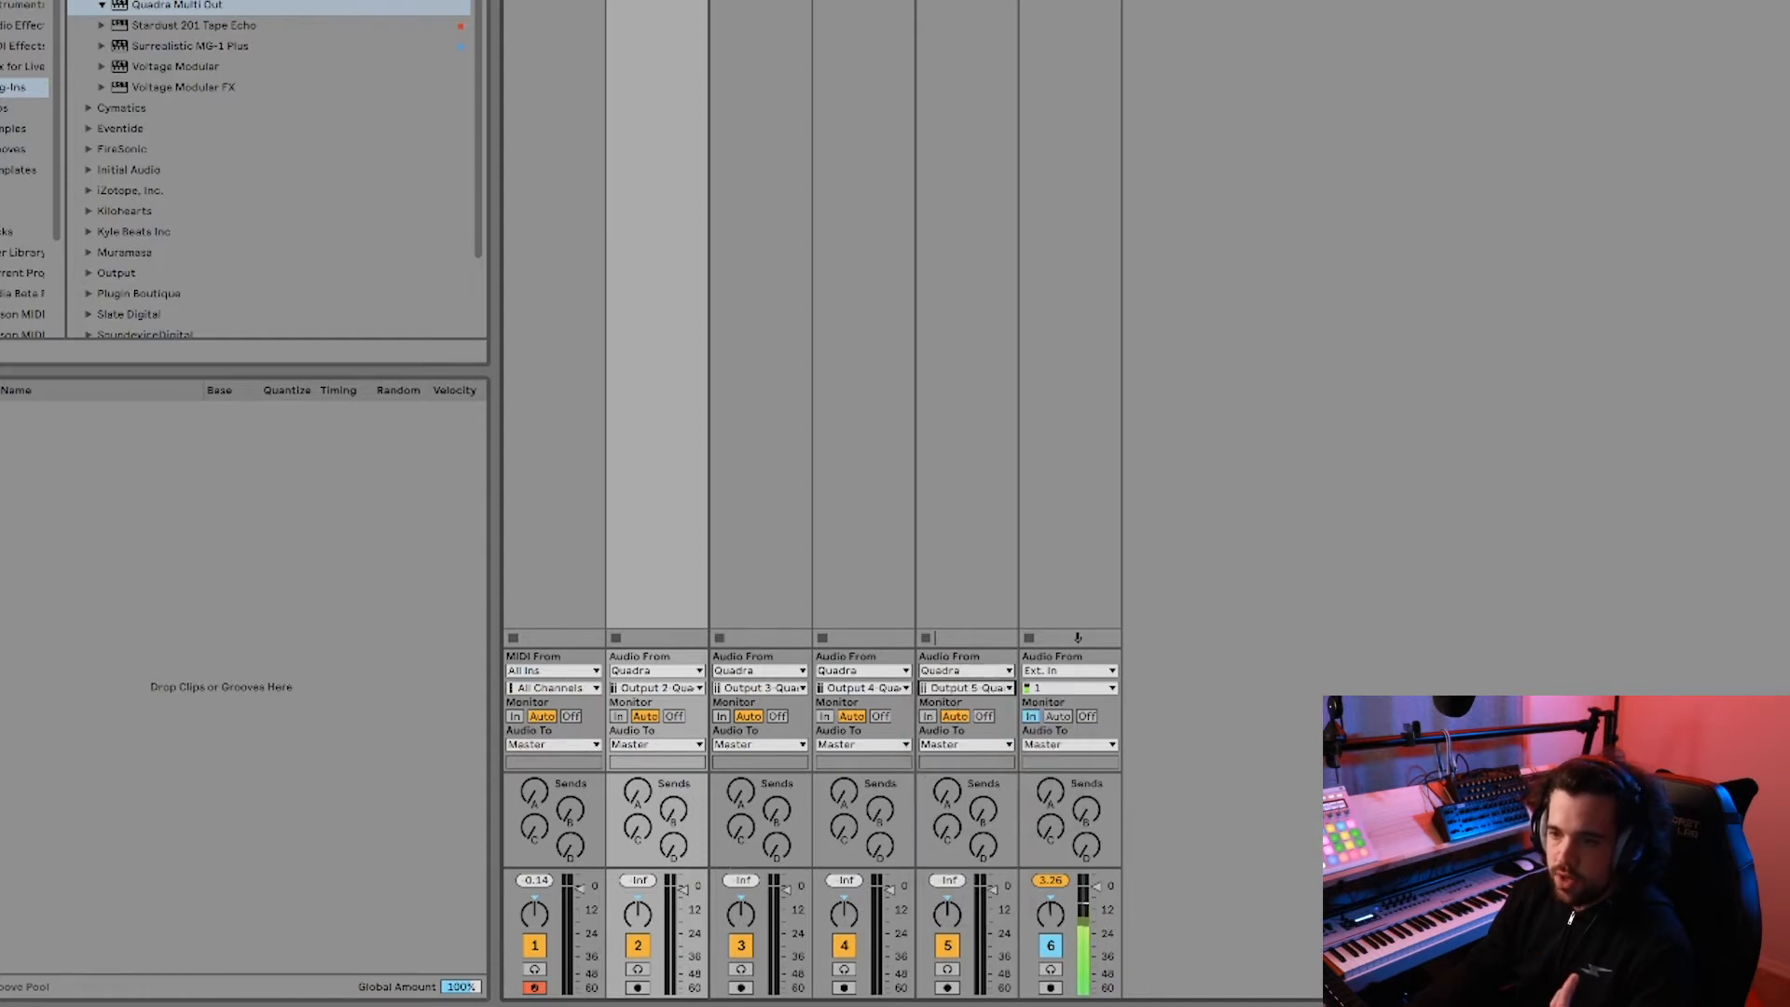
# Arm audio tracks 2, 3, 4 and 5 for recording.
pyautogui.click(639, 988)
pyautogui.click(741, 988)
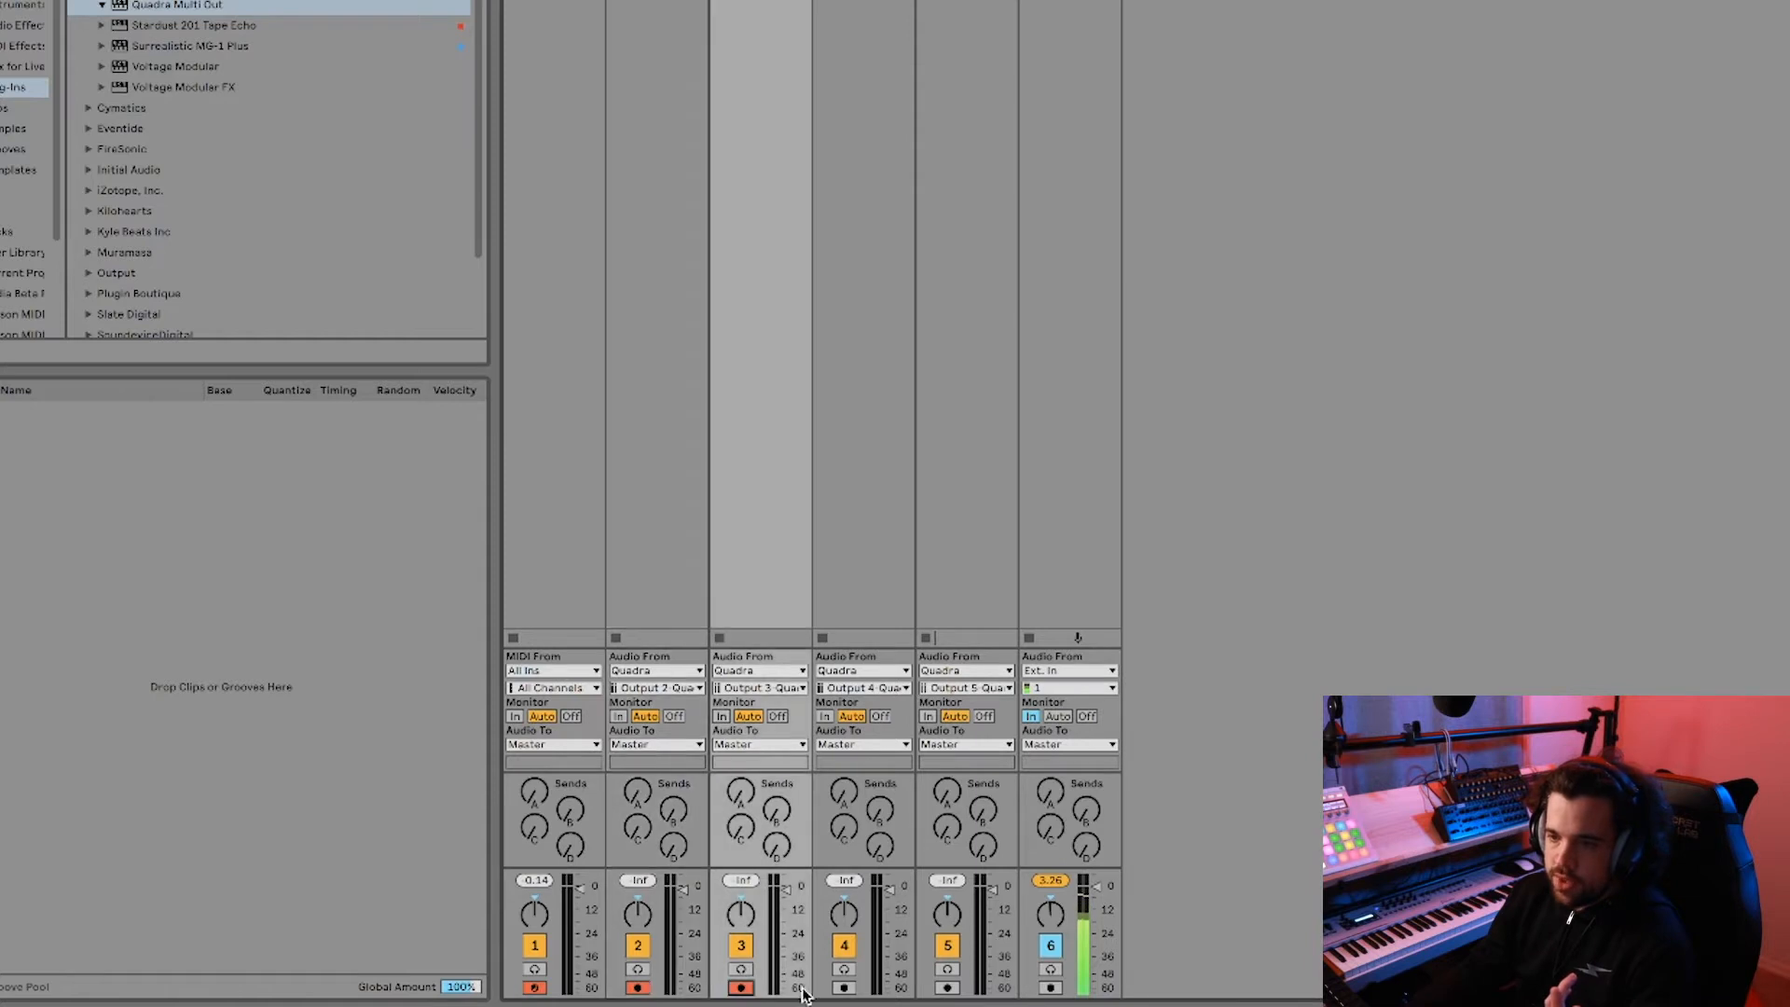
pyautogui.click(845, 989)
pyautogui.click(946, 988)
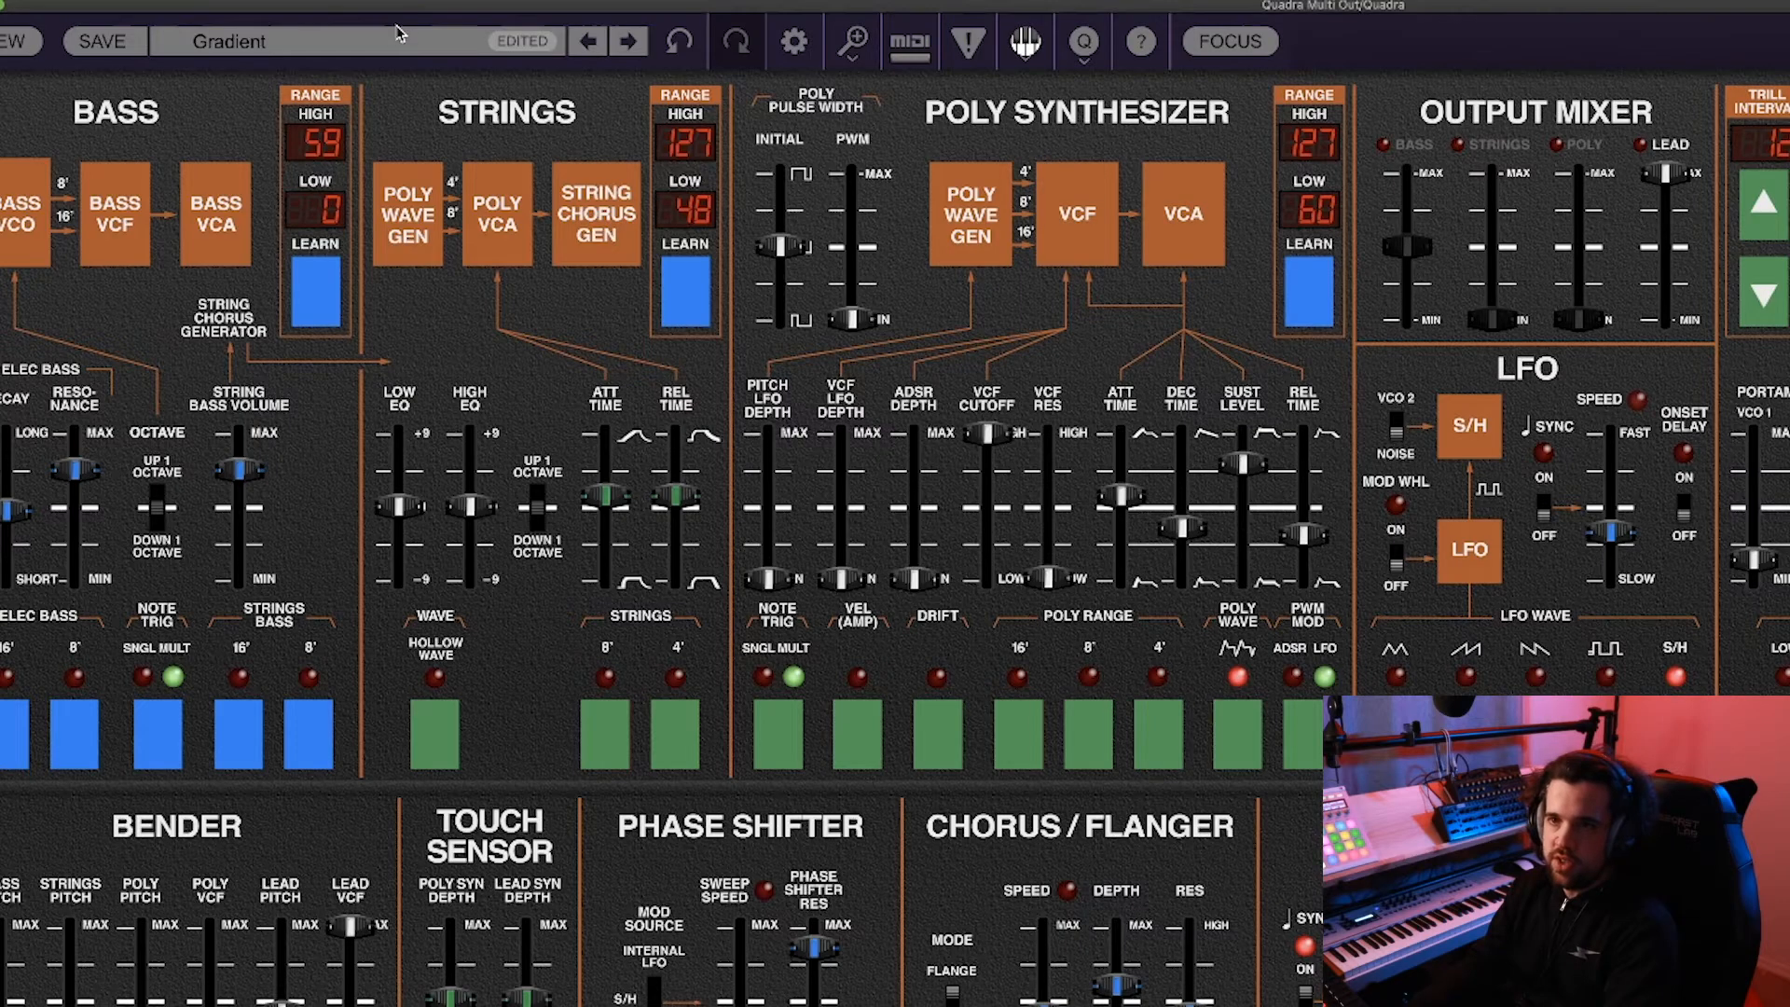
# Open the preset browser in the Quadra plug-in.
pyautogui.click(233, 41)
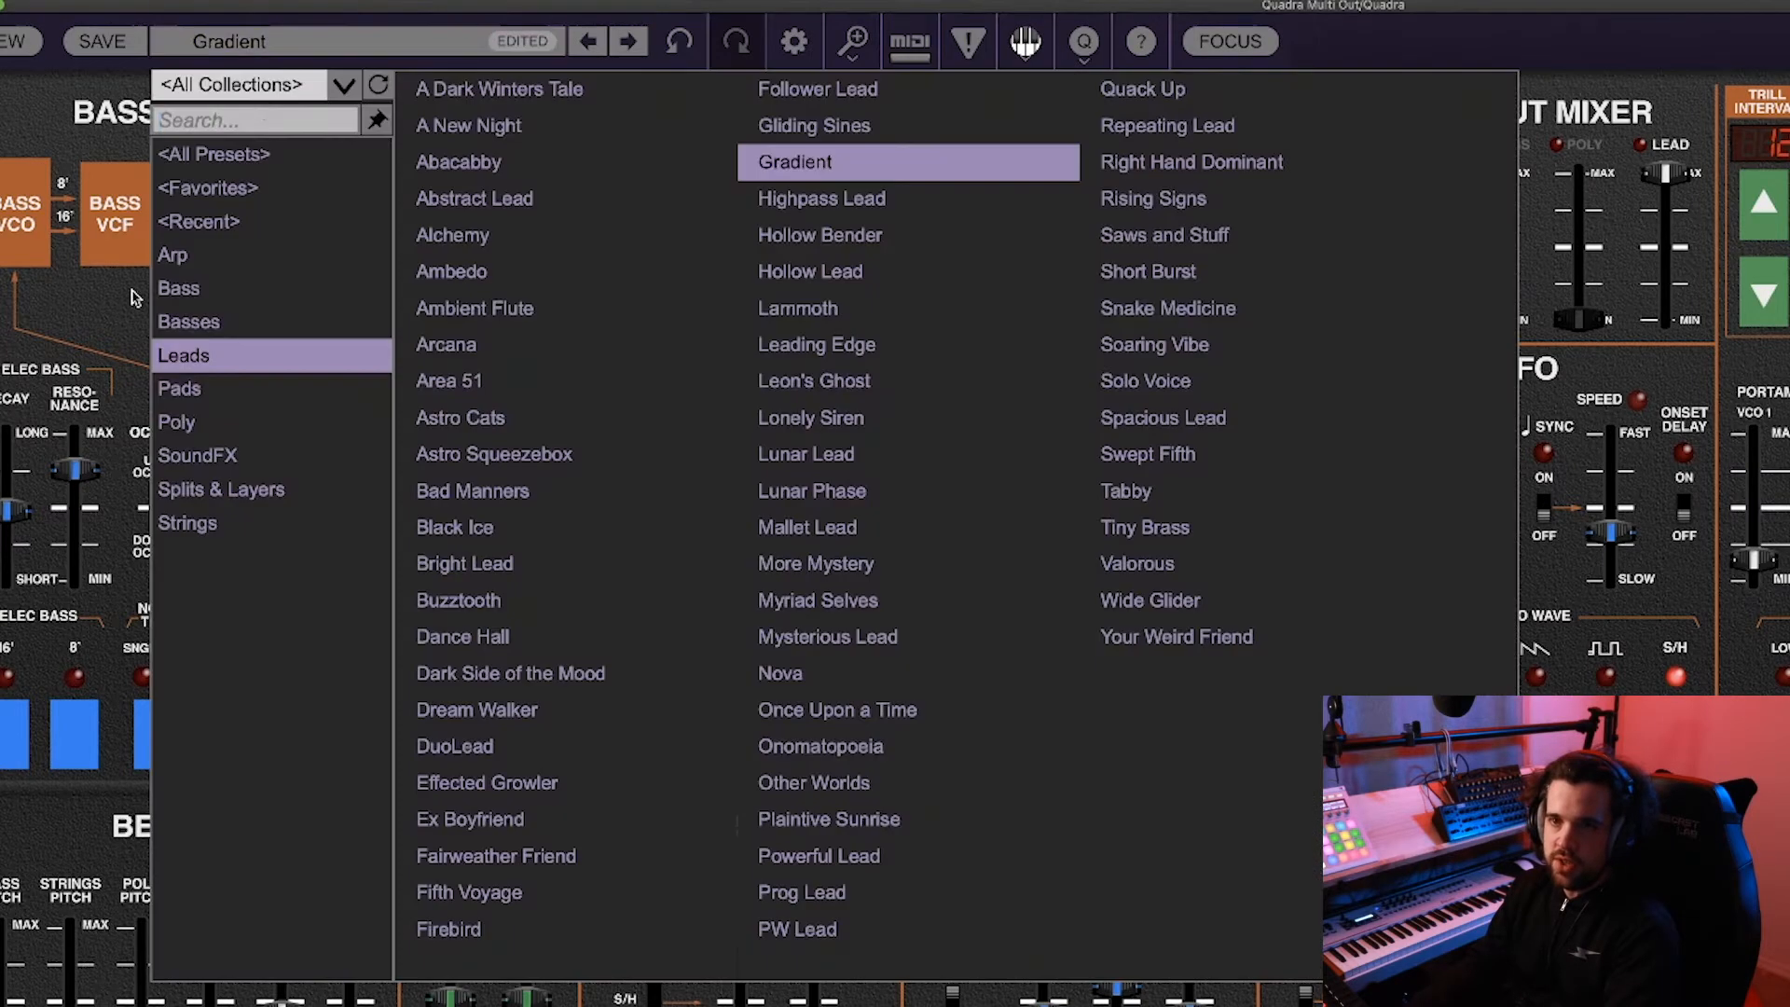